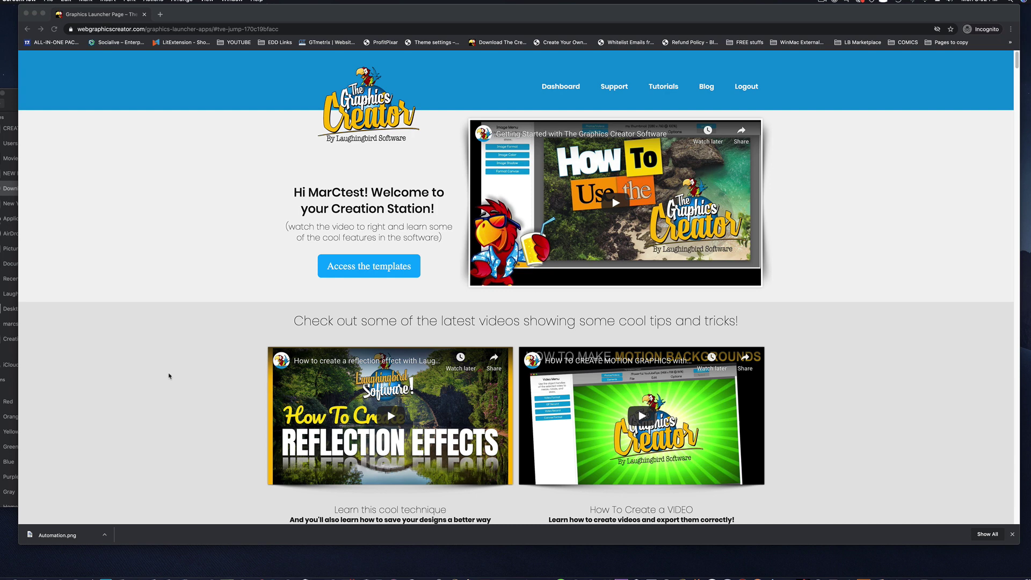
Step: Scroll the launcher page past the videos and back up to the Start creating! category grid
{"action": "scroll", "coordinate": [169, 376], "scroll_direction": "down", "scroll_amount": 5}
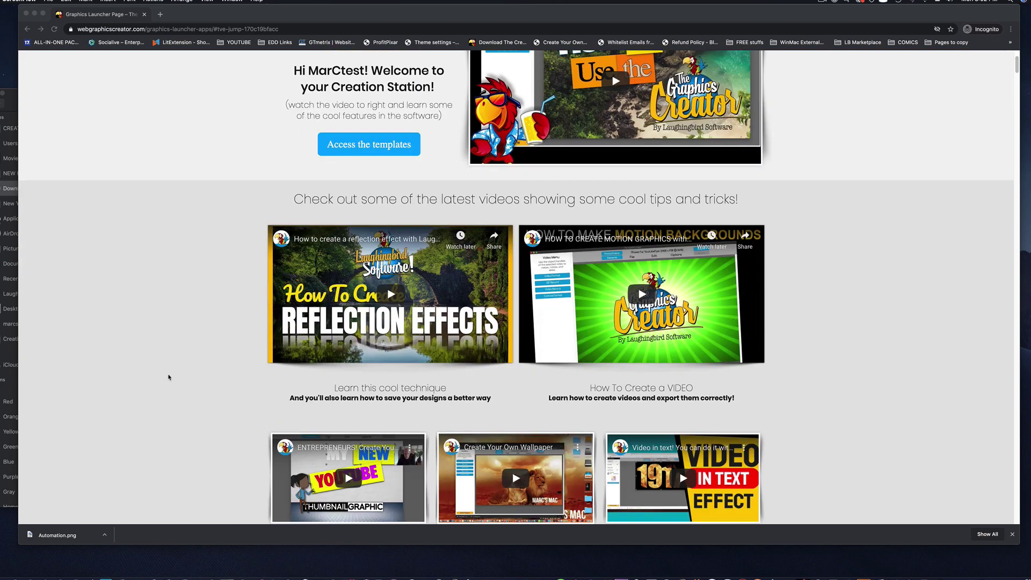
{"action": "scroll", "coordinate": [169, 377], "scroll_direction": "down", "scroll_amount": 7}
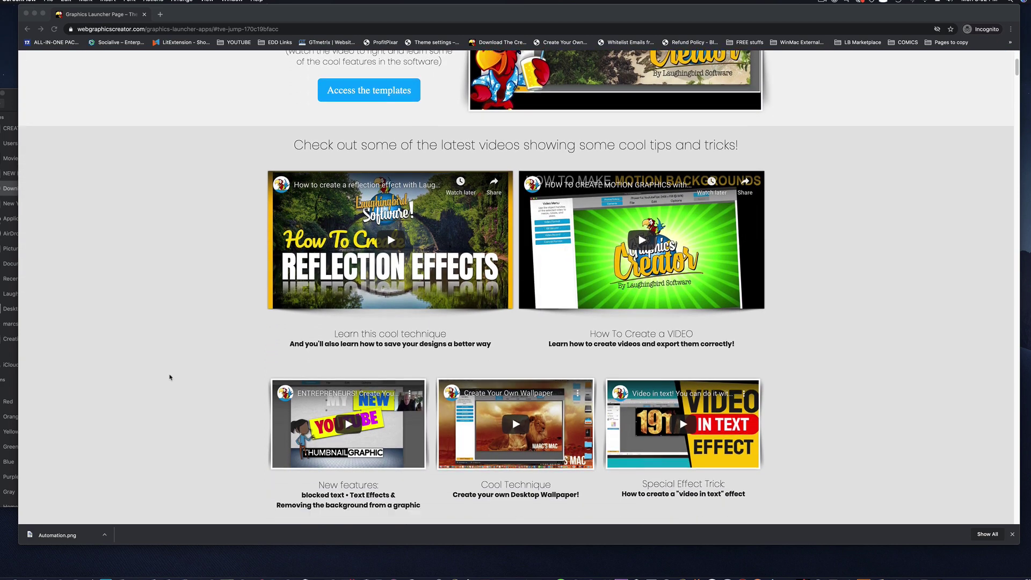
{"action": "scroll", "coordinate": [169, 376], "scroll_direction": "down", "scroll_amount": 5}
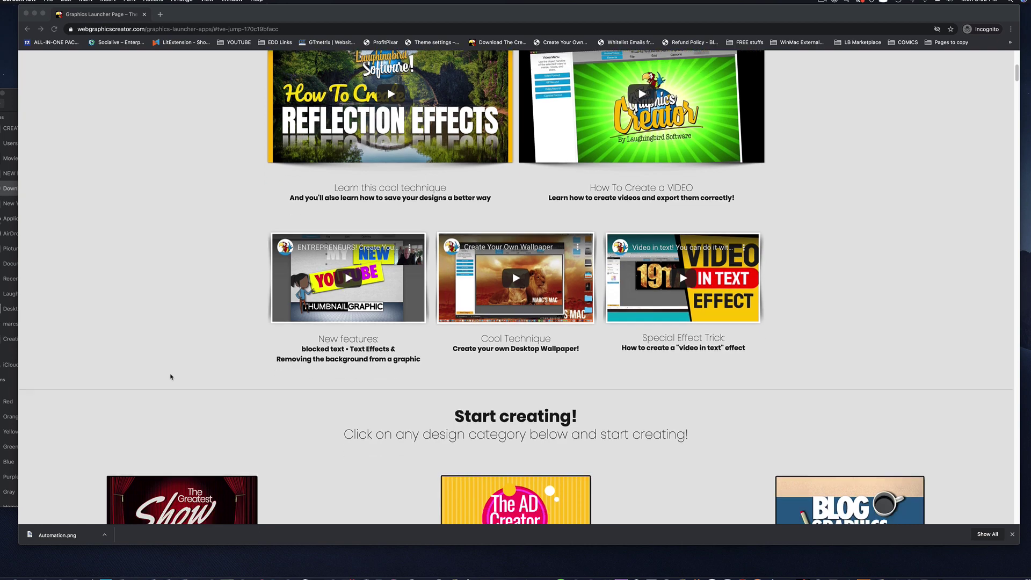
{"action": "scroll", "coordinate": [172, 377], "scroll_direction": "down", "scroll_amount": 7}
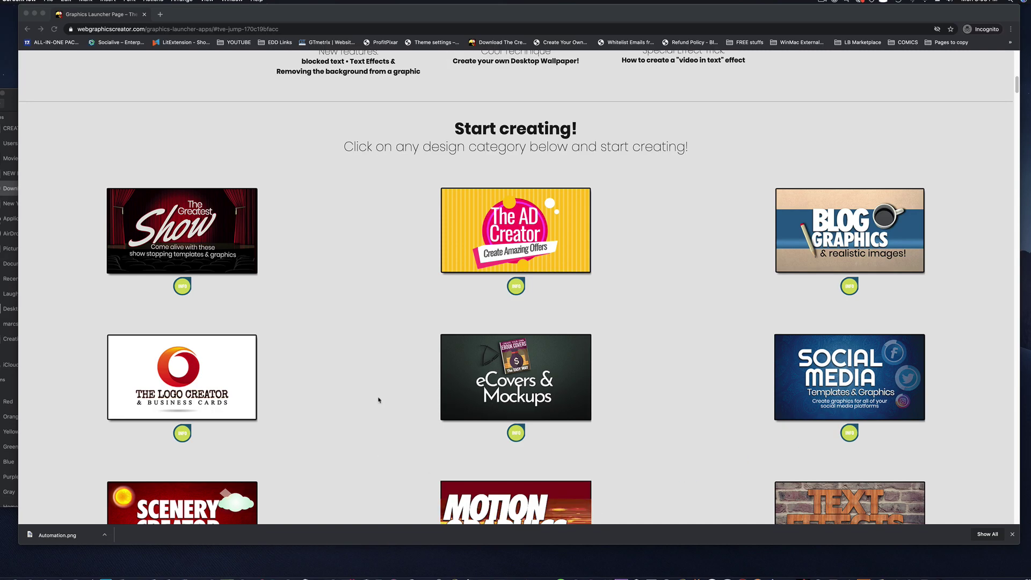
{"action": "scroll", "coordinate": [356, 392], "scroll_direction": "down", "scroll_amount": 5}
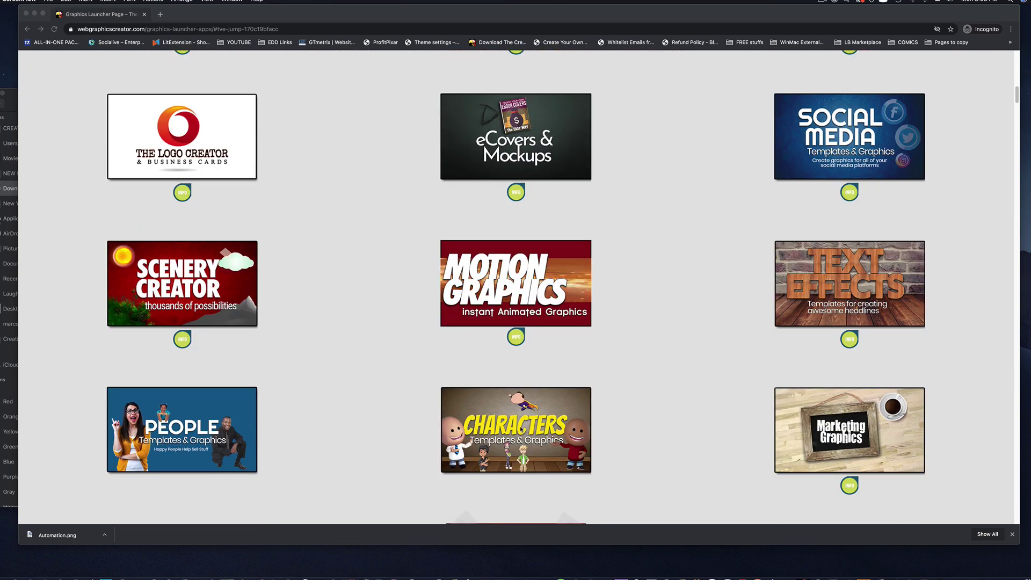
{"action": "scroll", "coordinate": [643, 428], "scroll_direction": "down", "scroll_amount": 4}
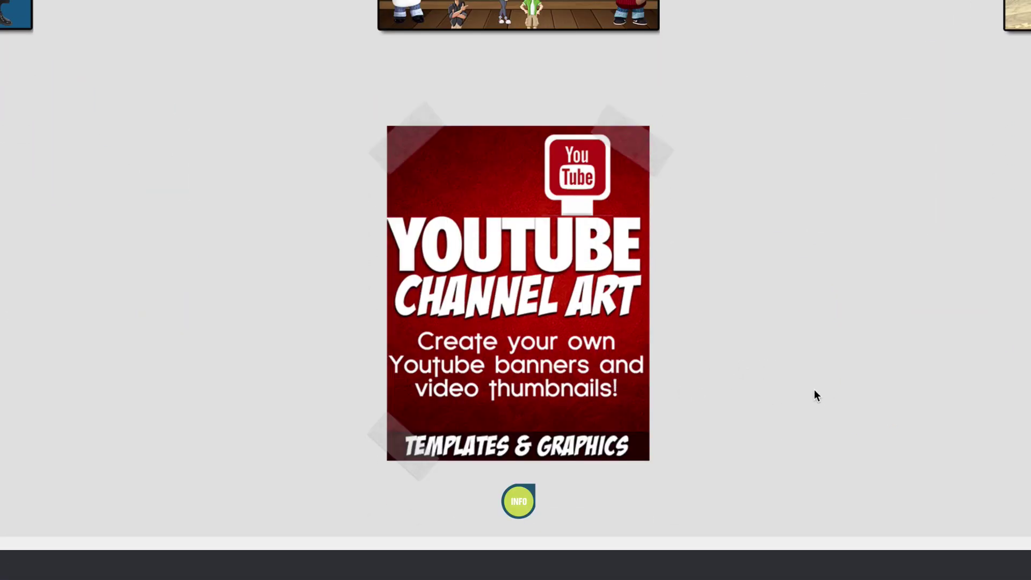
{"action": "scroll", "coordinate": [817, 396], "scroll_direction": "up", "scroll_amount": 10}
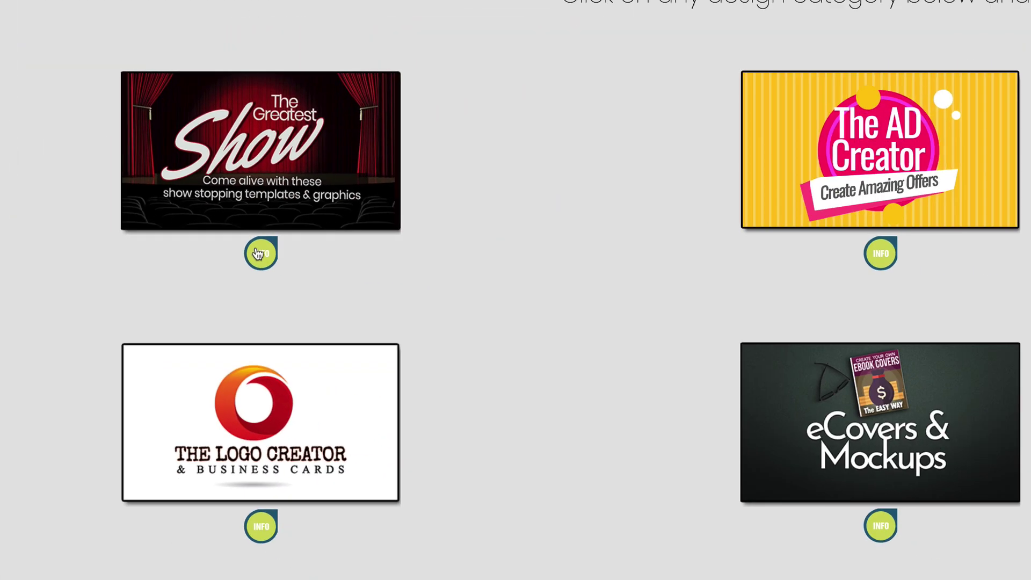
{"action": "left_click", "coordinate": [488, 263]}
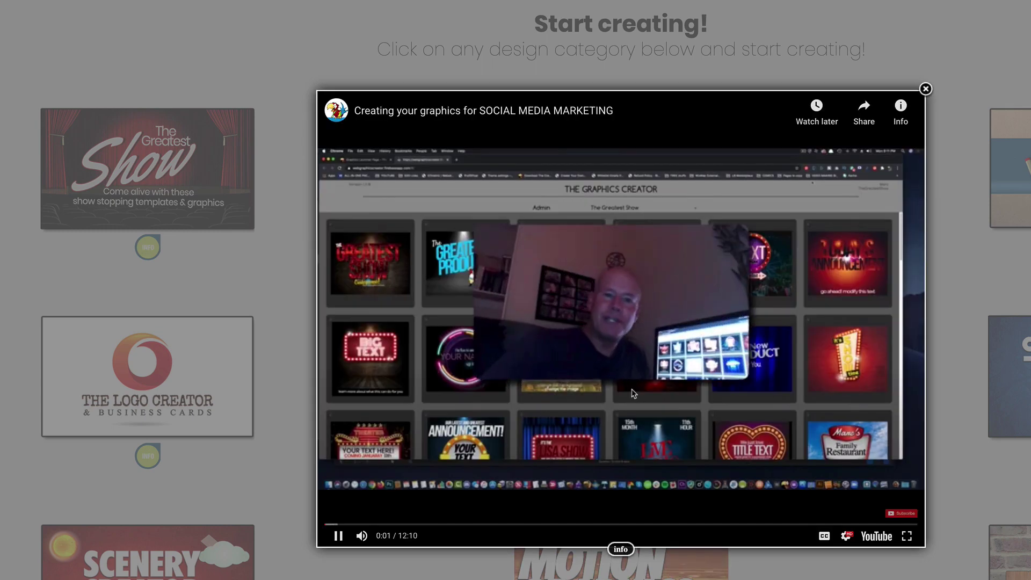
{"action": "left_click", "coordinate": [633, 394]}
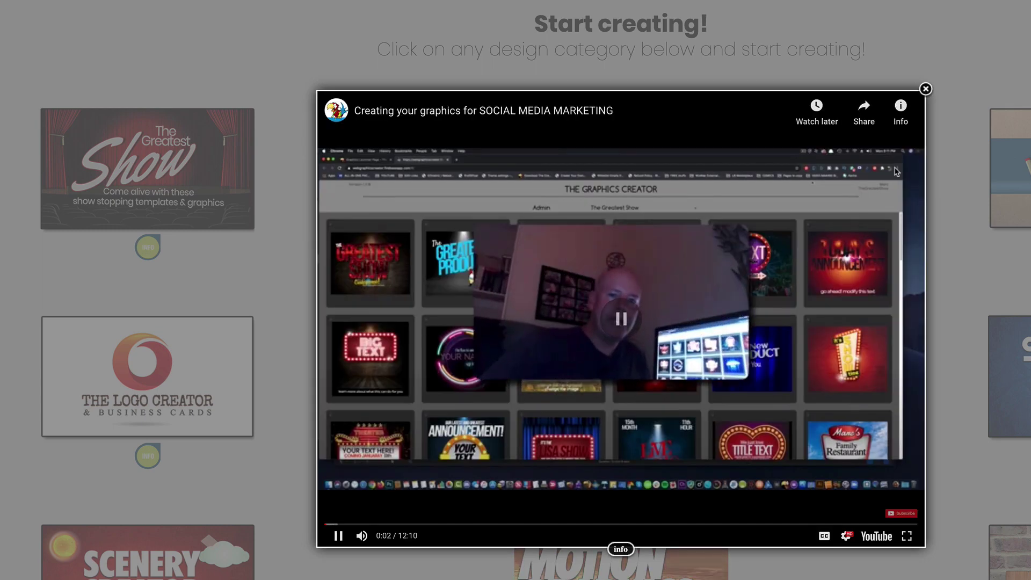
{"action": "left_click", "coordinate": [926, 89]}
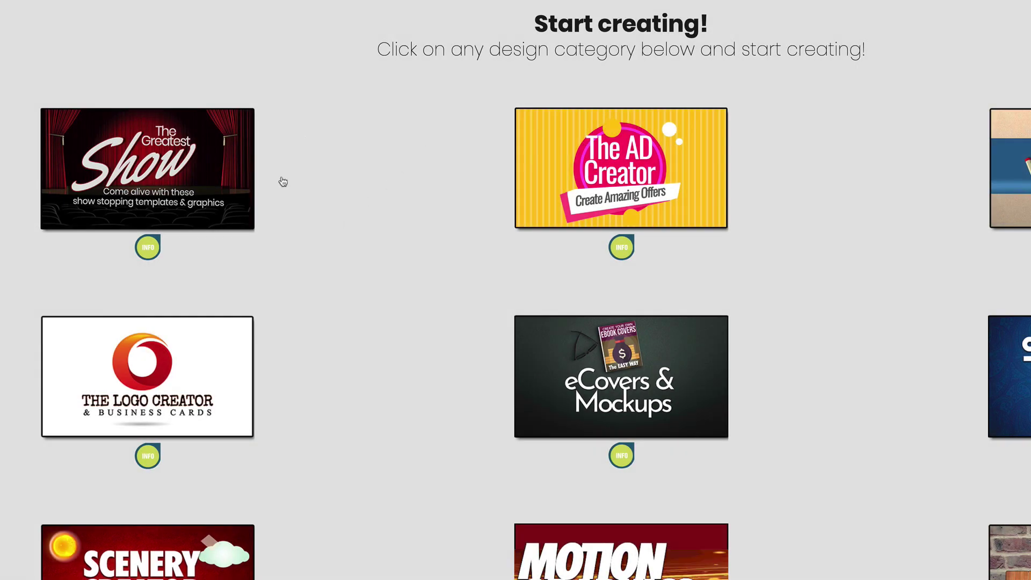
{"action": "left_click", "coordinate": [638, 190]}
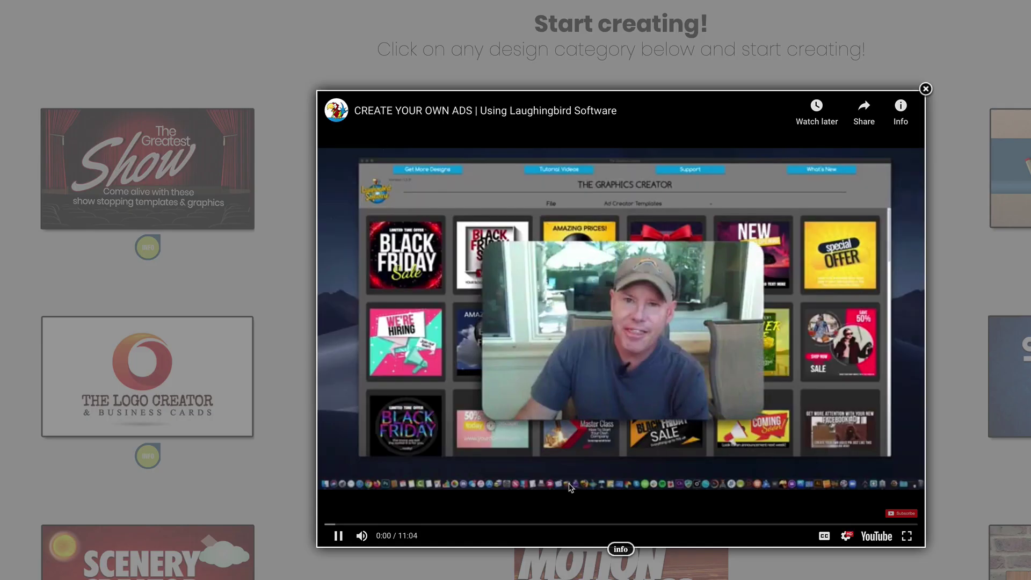
{"action": "left_click", "coordinate": [926, 89]}
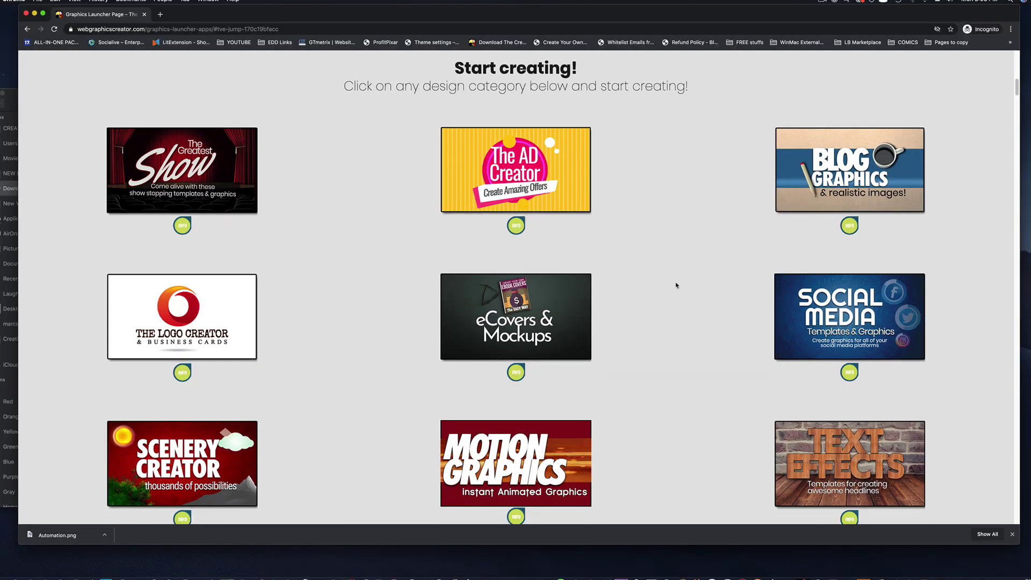
Step: Open the eCovers & Mockups category and scroll through the eCover Templates gallery
{"action": "scroll", "coordinate": [676, 285], "scroll_direction": "down", "scroll_amount": 2}
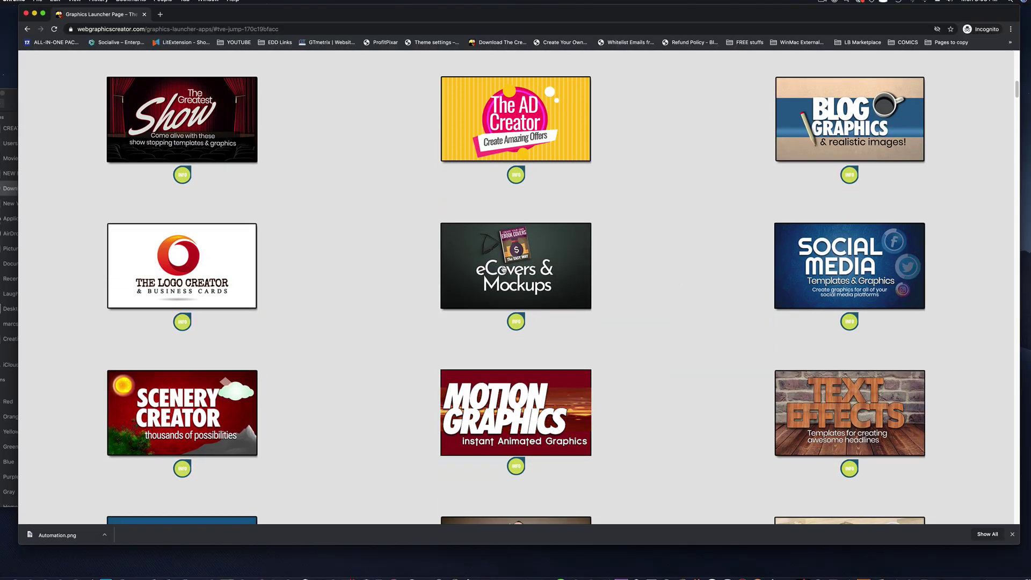
{"action": "left_click", "coordinate": [532, 275]}
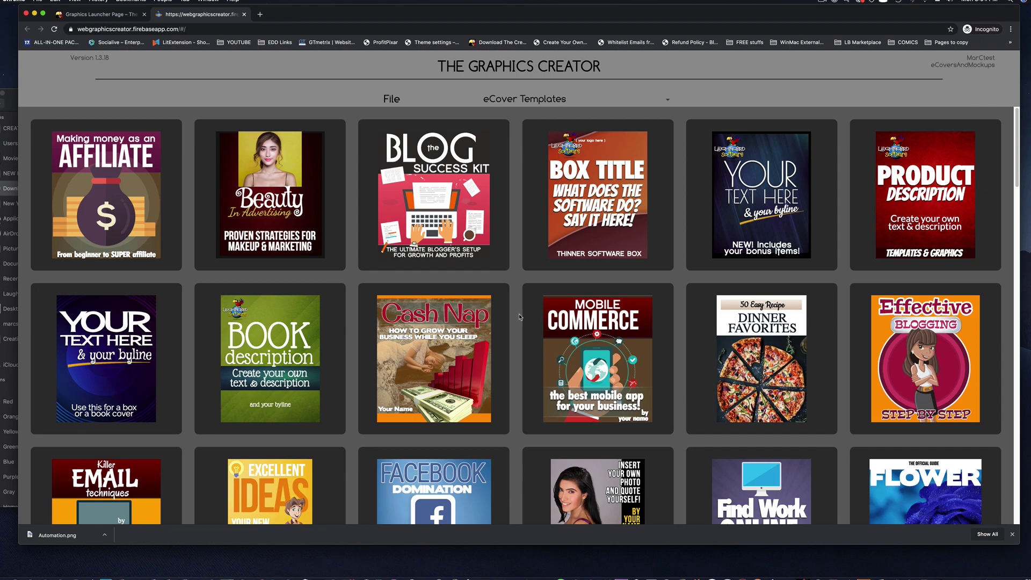
{"action": "scroll", "coordinate": [519, 317], "scroll_direction": "down", "scroll_amount": 3}
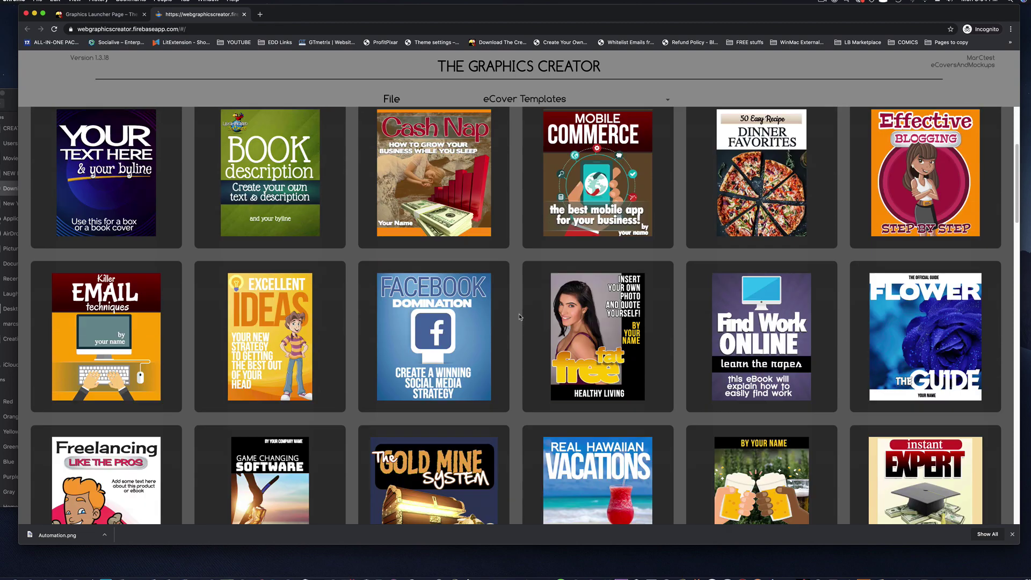
{"action": "scroll", "coordinate": [520, 316], "scroll_direction": "down", "scroll_amount": 10}
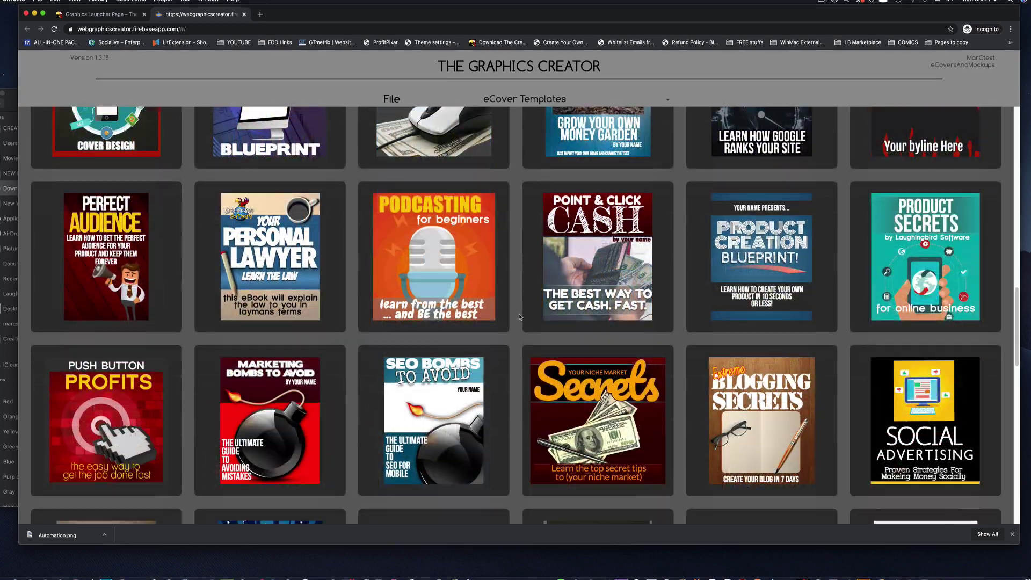
{"action": "scroll", "coordinate": [520, 317], "scroll_direction": "down", "scroll_amount": 3}
{"action": "scroll", "coordinate": [520, 317], "scroll_direction": "down", "scroll_amount": 4}
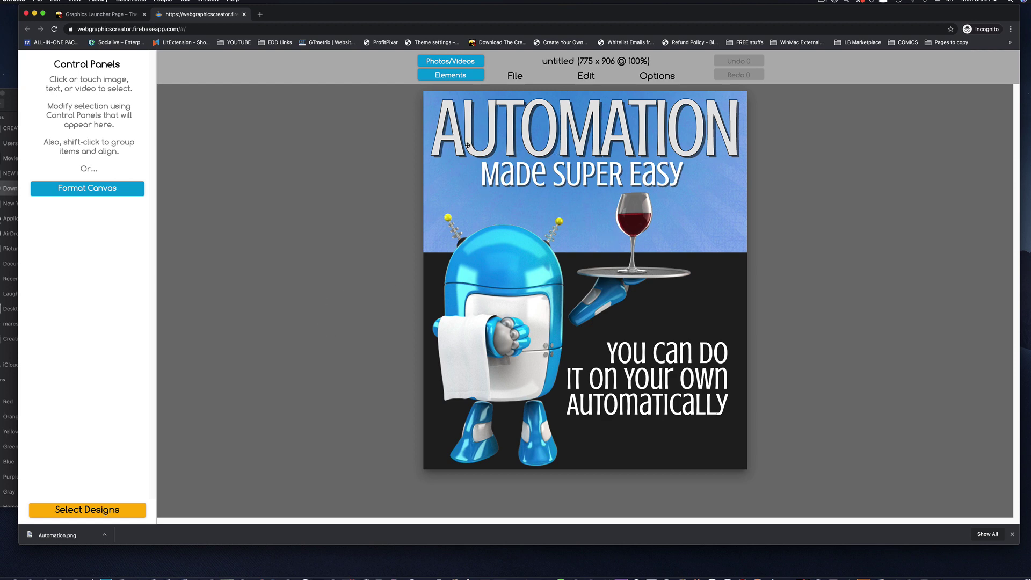
Step: Replace 'Easy' with 'Hard' in the tagline and download the design as PNG 'automation'
{"action": "left_click", "coordinate": [633, 173]}
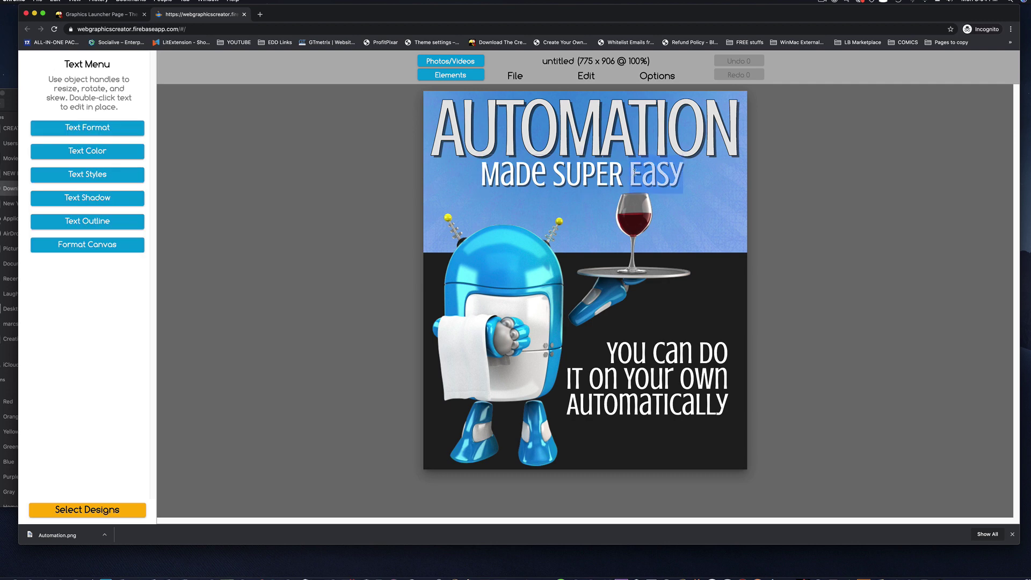
{"action": "type", "text": "Hard"}
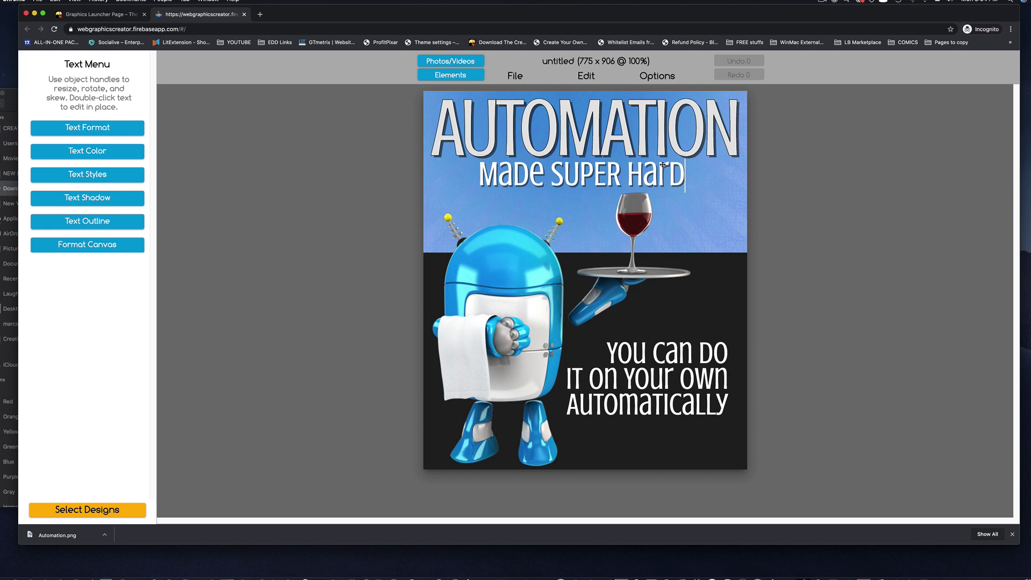
{"action": "left_click", "coordinate": [515, 75]}
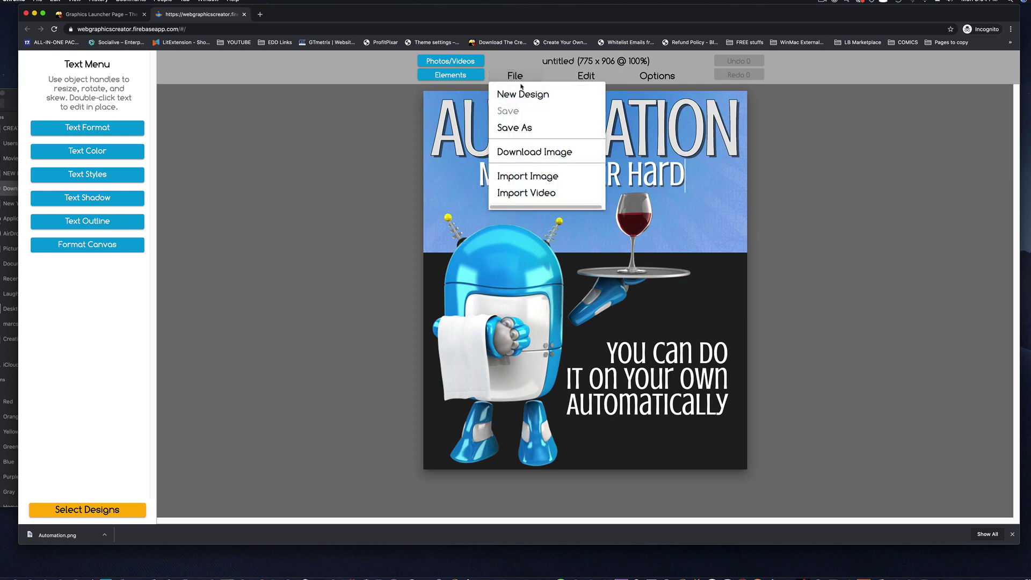
{"action": "left_click", "coordinate": [524, 152]}
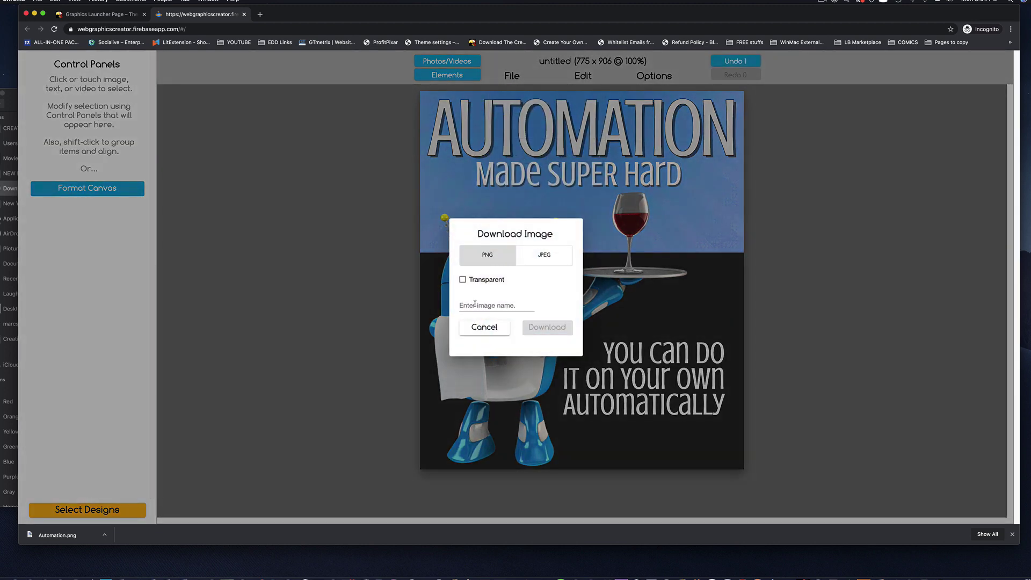
{"action": "left_click", "coordinate": [474, 304]}
{"action": "type", "text": "automation"}
{"action": "left_click", "coordinate": [539, 326]}
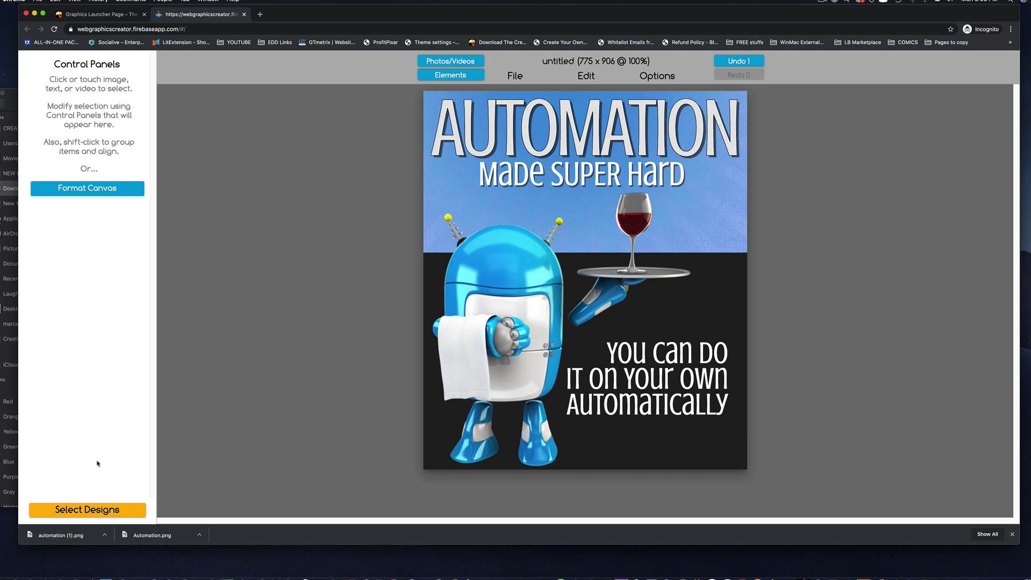
Step: Leave the editor, discarding unsaved changes to the Automation design
{"action": "left_click", "coordinate": [95, 511]}
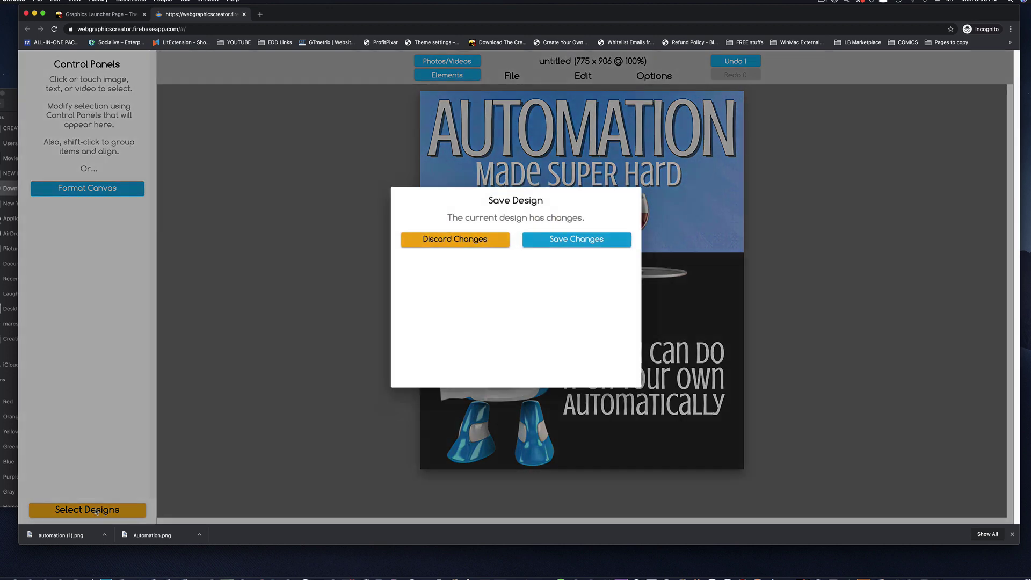
{"action": "left_click", "coordinate": [461, 242]}
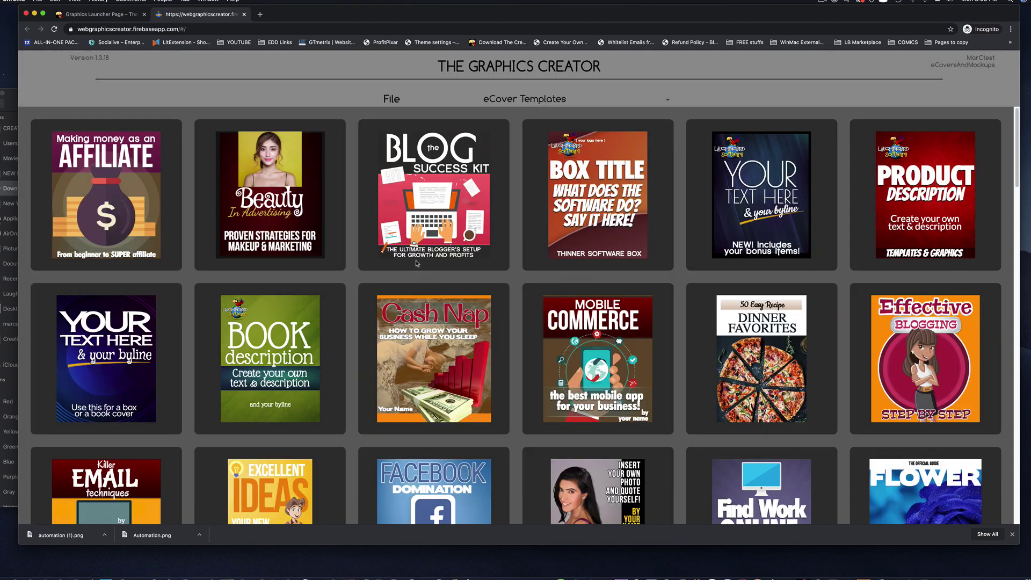
{"action": "scroll", "coordinate": [730, 286], "scroll_direction": "down", "scroll_amount": 5}
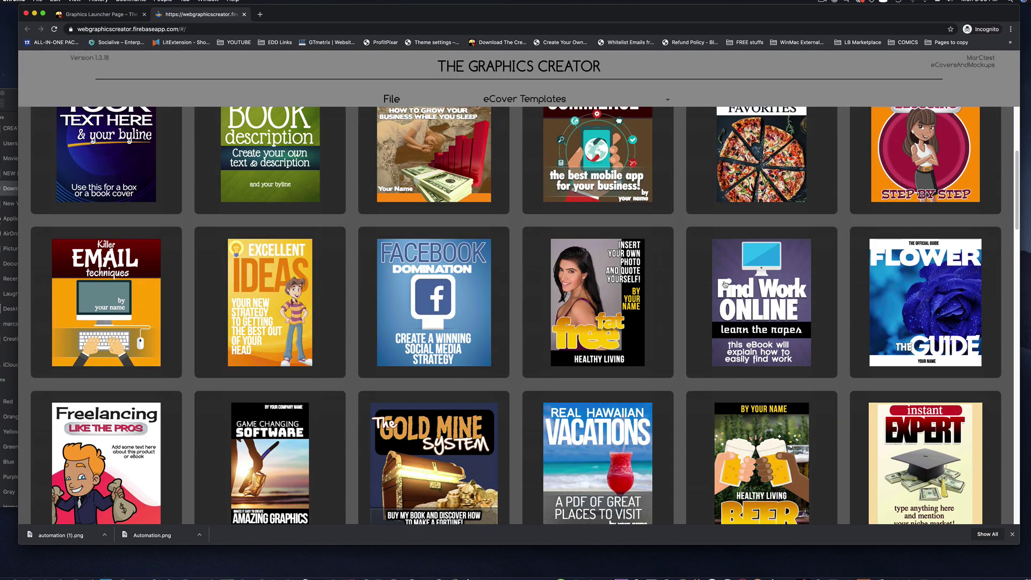
{"action": "scroll", "coordinate": [727, 286], "scroll_direction": "up", "scroll_amount": 5}
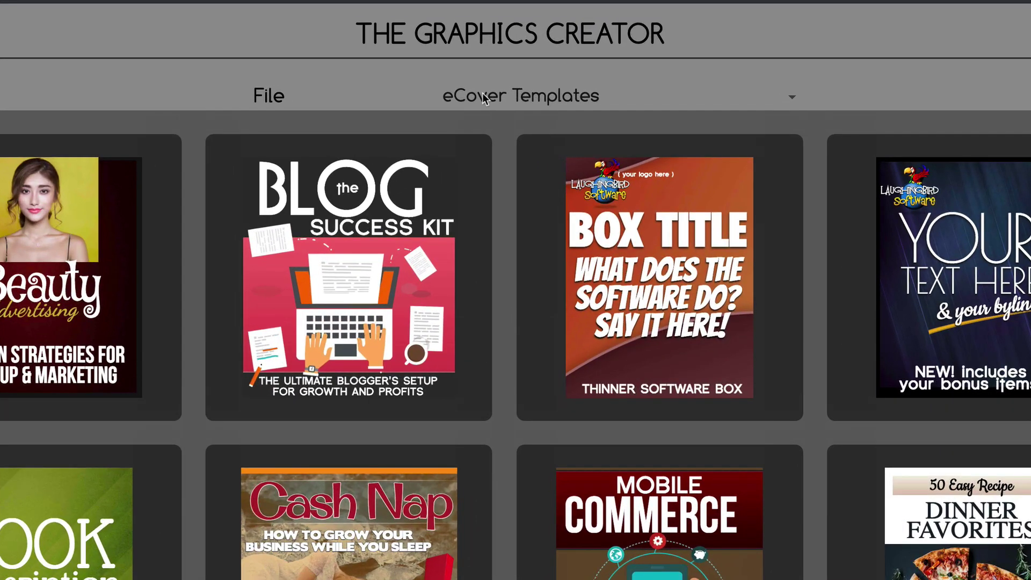
Step: Switch the template library to eCover & Mockup 3D Models and browse its grid
{"action": "left_click", "coordinate": [513, 99]}
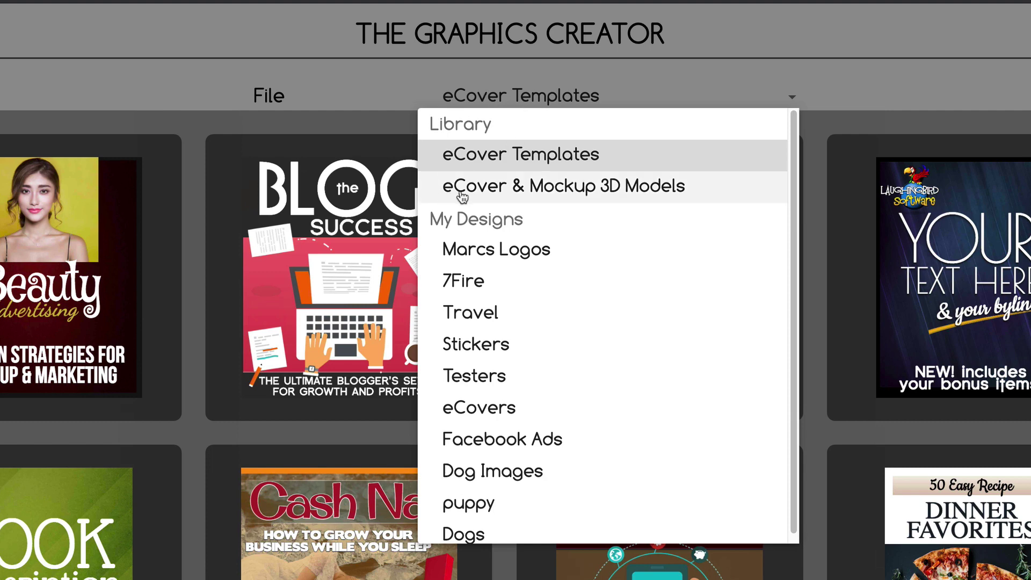
{"action": "left_click", "coordinate": [632, 192]}
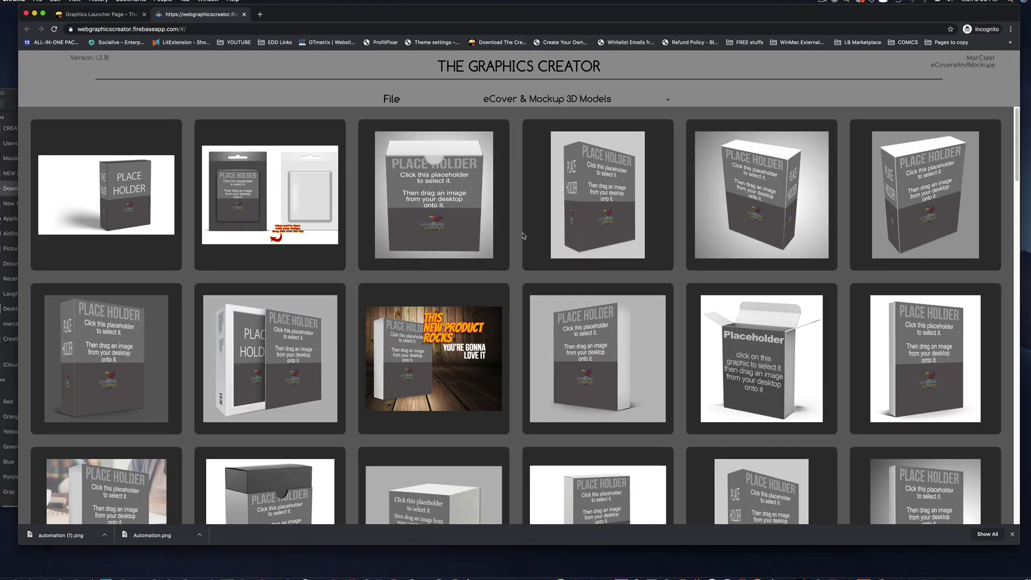
{"action": "scroll", "coordinate": [523, 236], "scroll_direction": "down", "scroll_amount": 2}
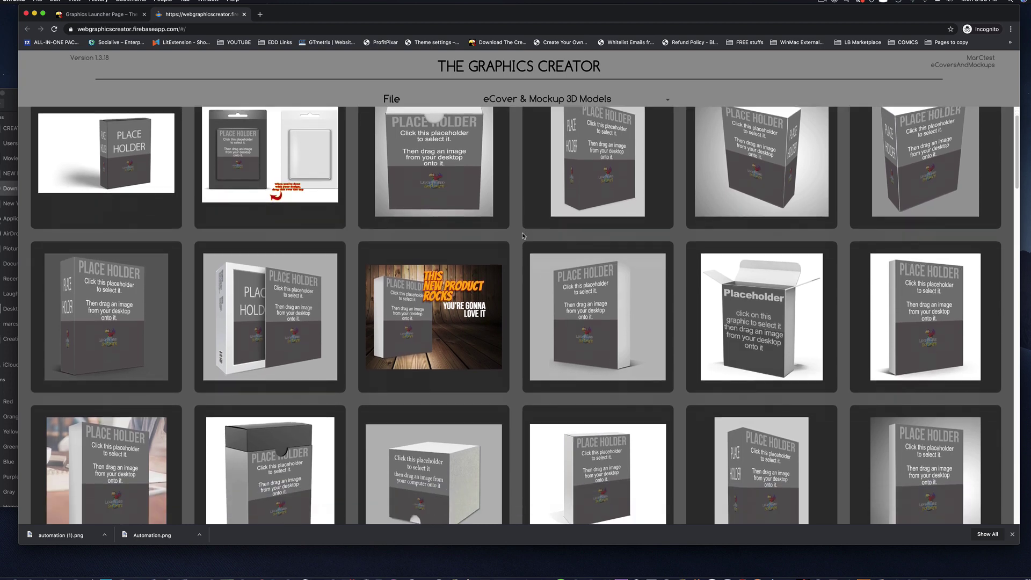
{"action": "scroll", "coordinate": [524, 236], "scroll_direction": "down", "scroll_amount": 2}
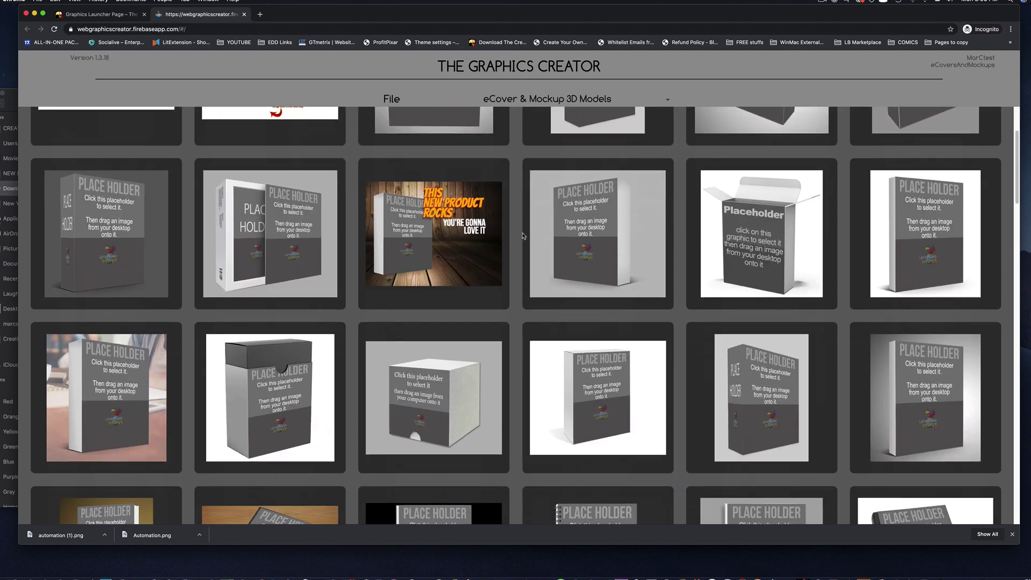
{"action": "scroll", "coordinate": [524, 236], "scroll_direction": "down", "scroll_amount": 3}
{"action": "scroll", "coordinate": [523, 235], "scroll_direction": "down", "scroll_amount": 3}
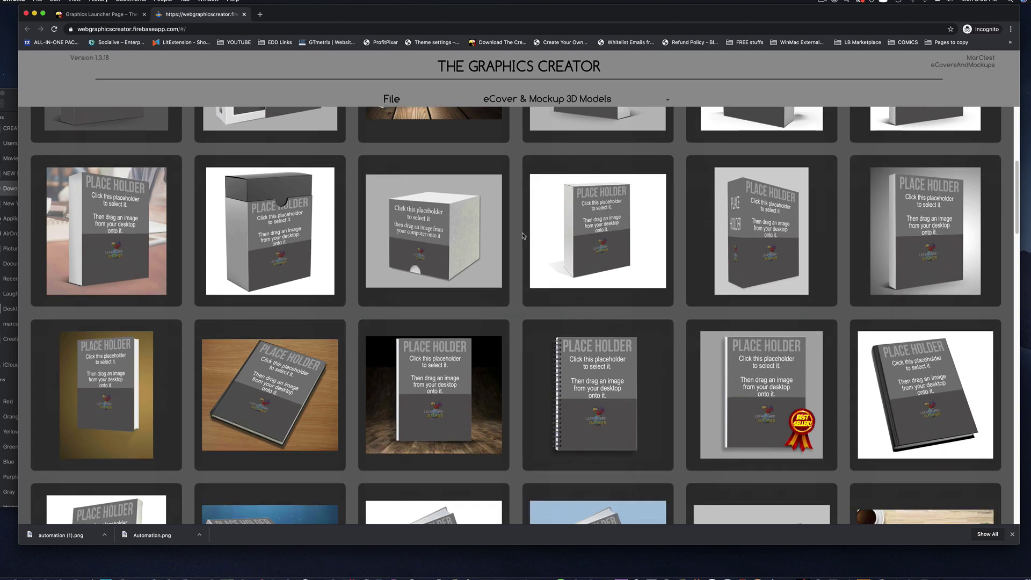
{"action": "scroll", "coordinate": [525, 238], "scroll_direction": "down", "scroll_amount": 5}
{"action": "scroll", "coordinate": [526, 239], "scroll_direction": "up", "scroll_amount": 6}
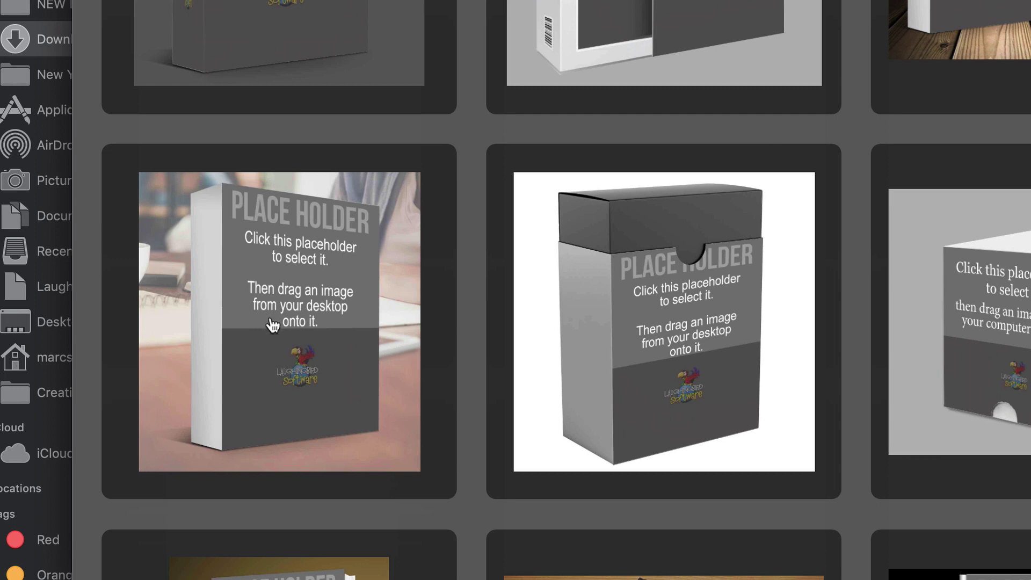
Step: Open the first box mockup, delete its background photo and select the cover placeholder
{"action": "left_click", "coordinate": [273, 325]}
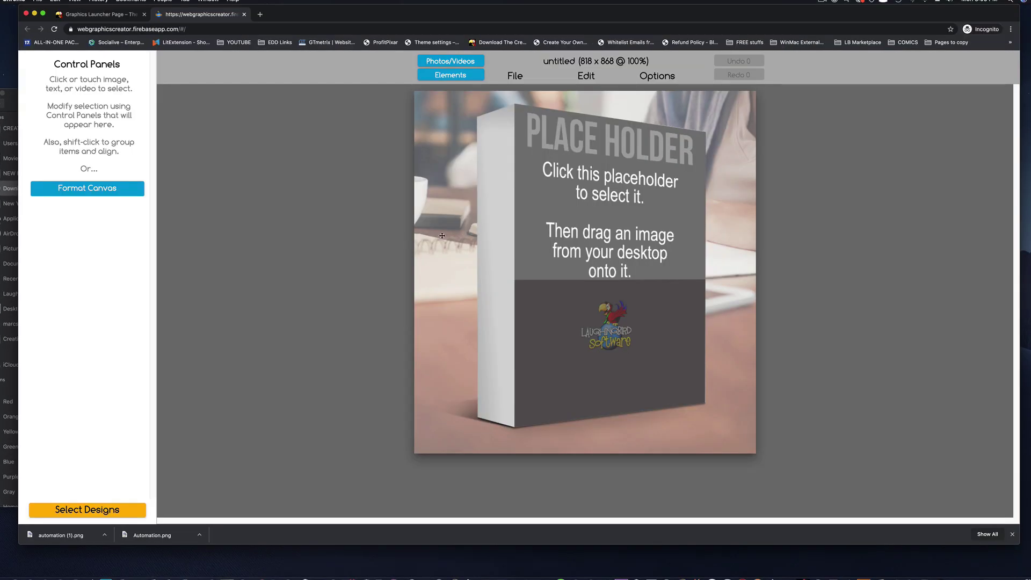
{"action": "left_click_drag", "start_coordinate": [442, 235], "coordinate": [460, 247]}
{"action": "key", "text": "Delete"}
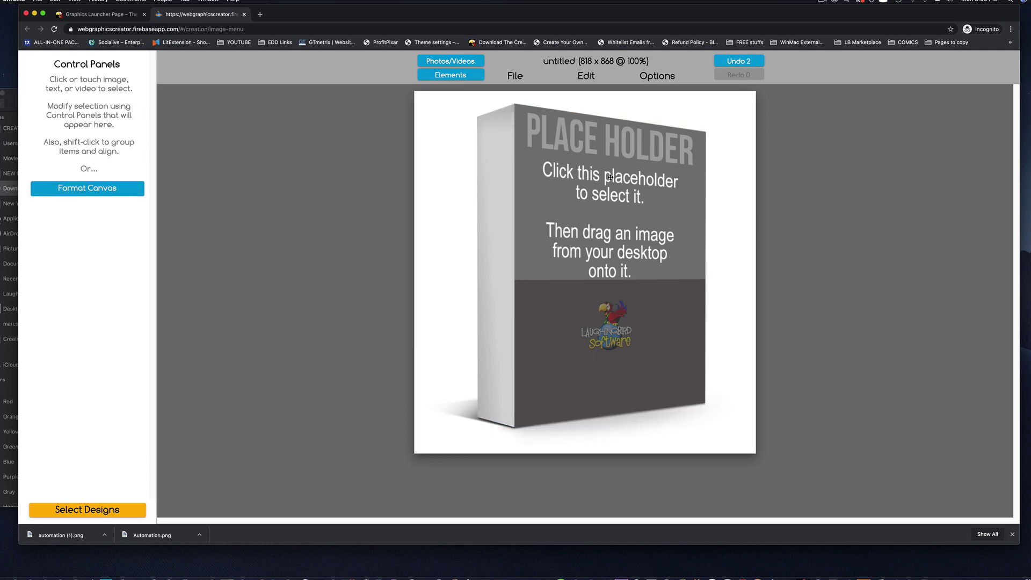
{"action": "left_click", "coordinate": [607, 214]}
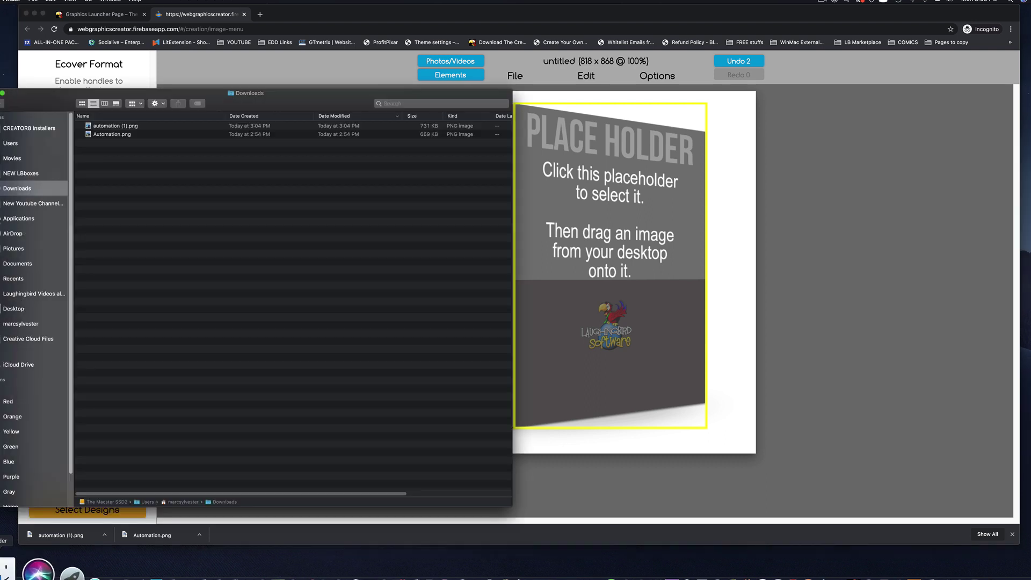
Step: Drag automation (1).png from the Downloads folder onto the box front cover
{"action": "left_click", "coordinate": [22, 566]}
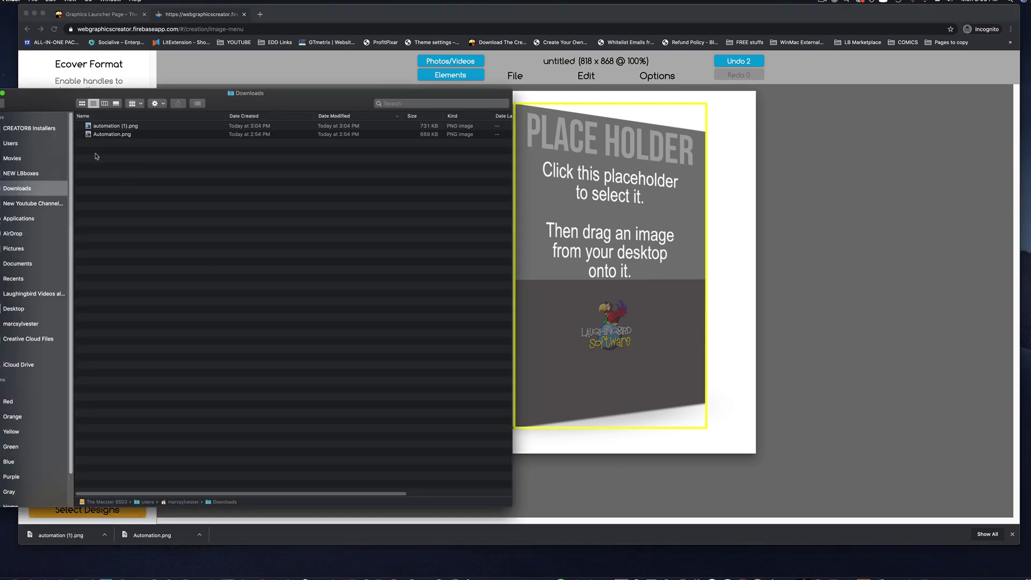
{"action": "left_click_drag", "start_coordinate": [88, 127], "coordinate": [514, 572]}
{"action": "left_click_drag", "start_coordinate": [496, 505], "coordinate": [406, 495]}
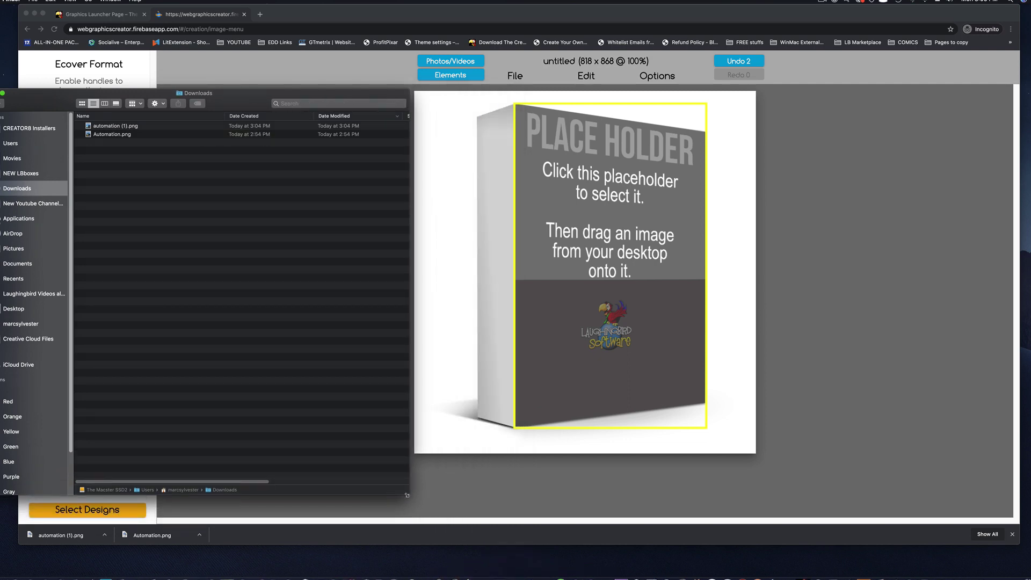
{"action": "left_click", "coordinate": [98, 131]}
{"action": "left_click_drag", "start_coordinate": [92, 130], "coordinate": [598, 217]}
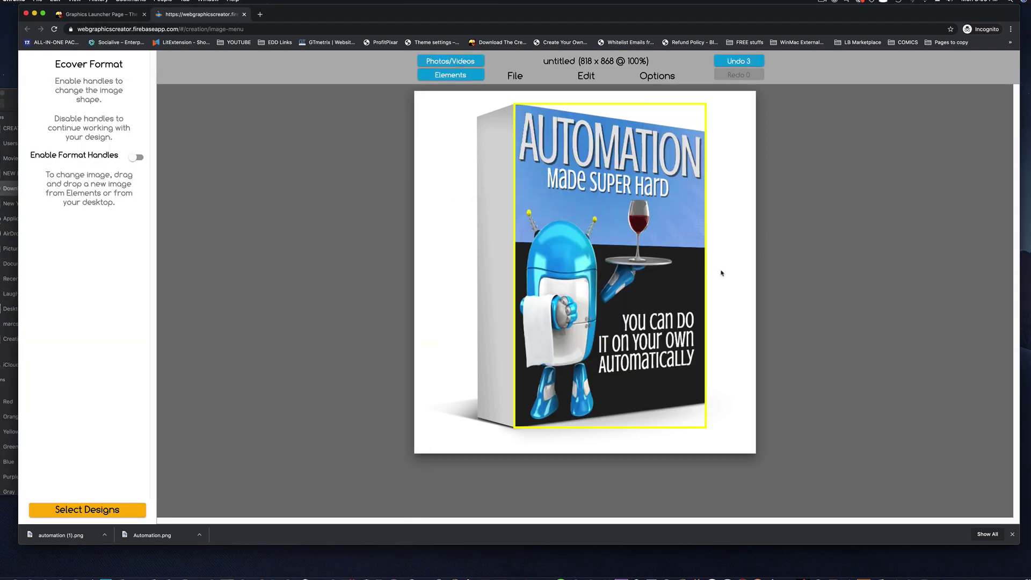
{"action": "left_click", "coordinate": [730, 276]}
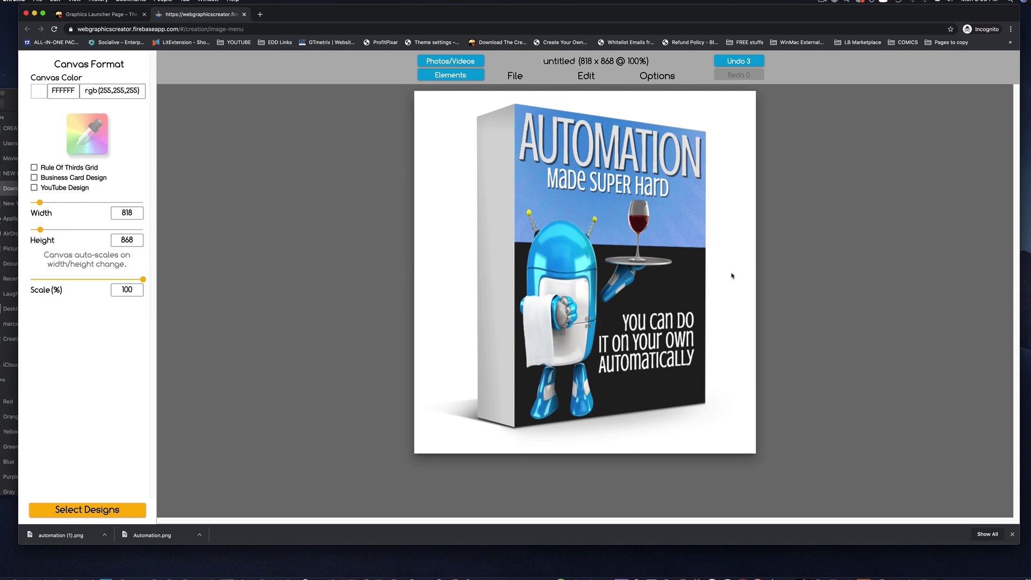
Step: Lower the cover art's top corners and squash the box image vertically
{"action": "left_click", "coordinate": [578, 194]}
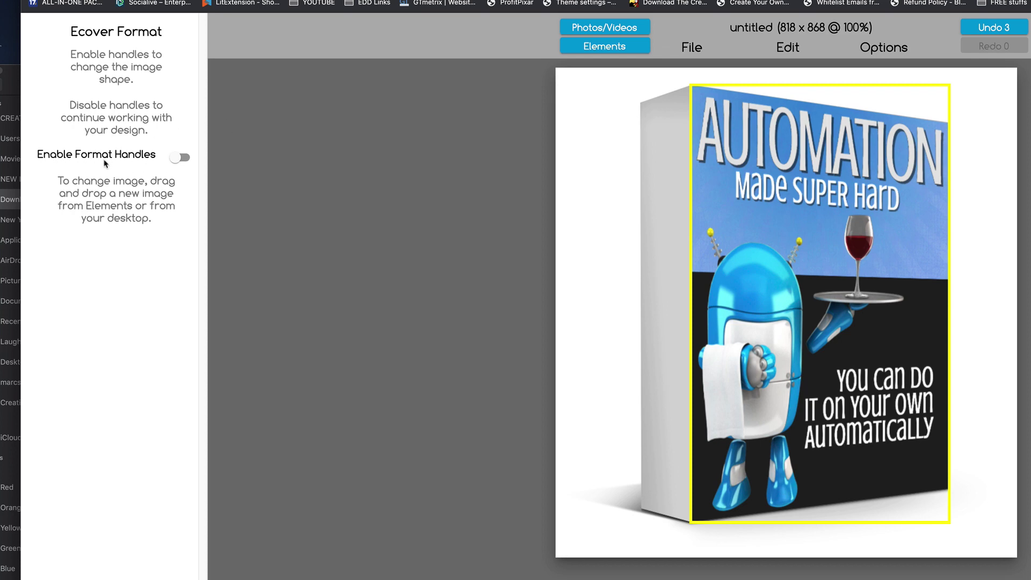
{"action": "left_click", "coordinate": [180, 157]}
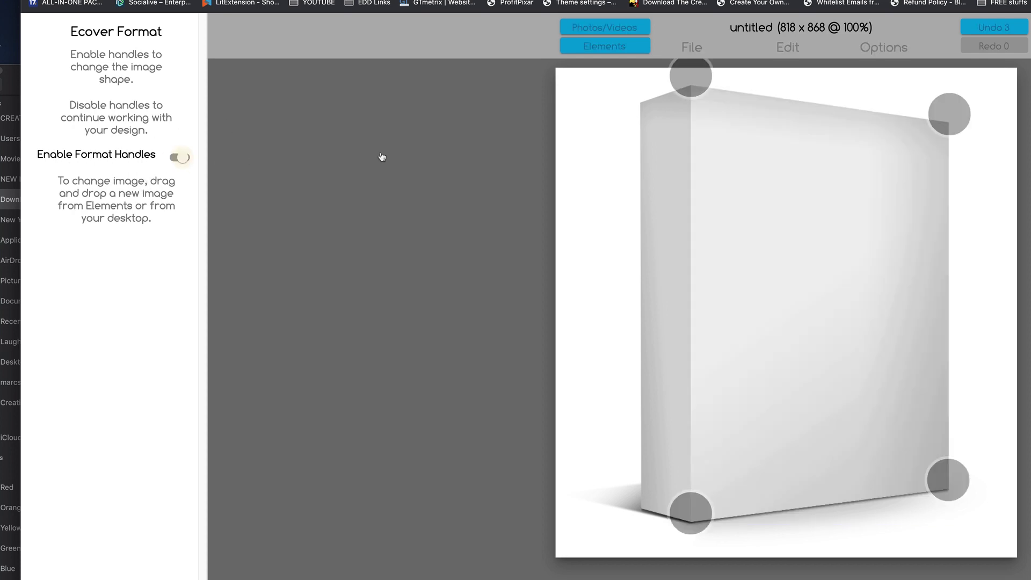
{"action": "left_click_drag", "start_coordinate": [706, 86], "coordinate": [707, 130]}
{"action": "left_click_drag", "start_coordinate": [942, 117], "coordinate": [946, 154]}
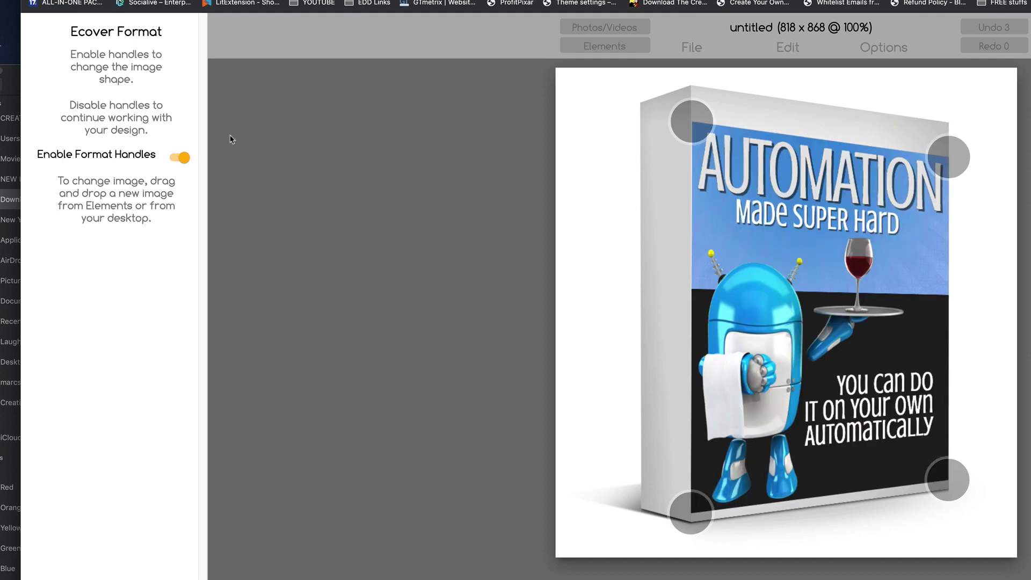
{"action": "left_click", "coordinate": [174, 158]}
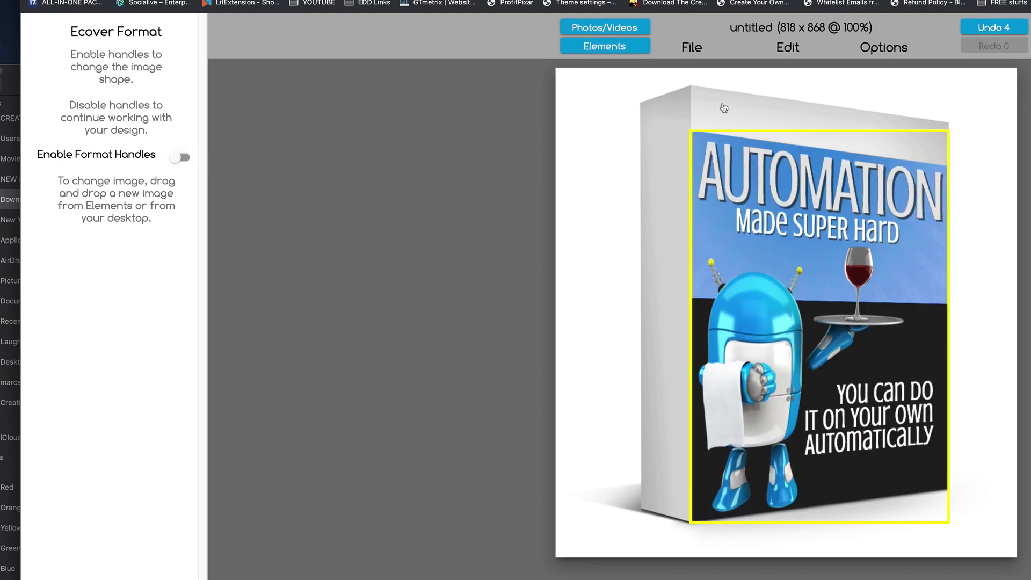
{"action": "left_click", "coordinate": [722, 108]}
{"action": "left_click_drag", "start_coordinate": [770, 78], "coordinate": [777, 125]}
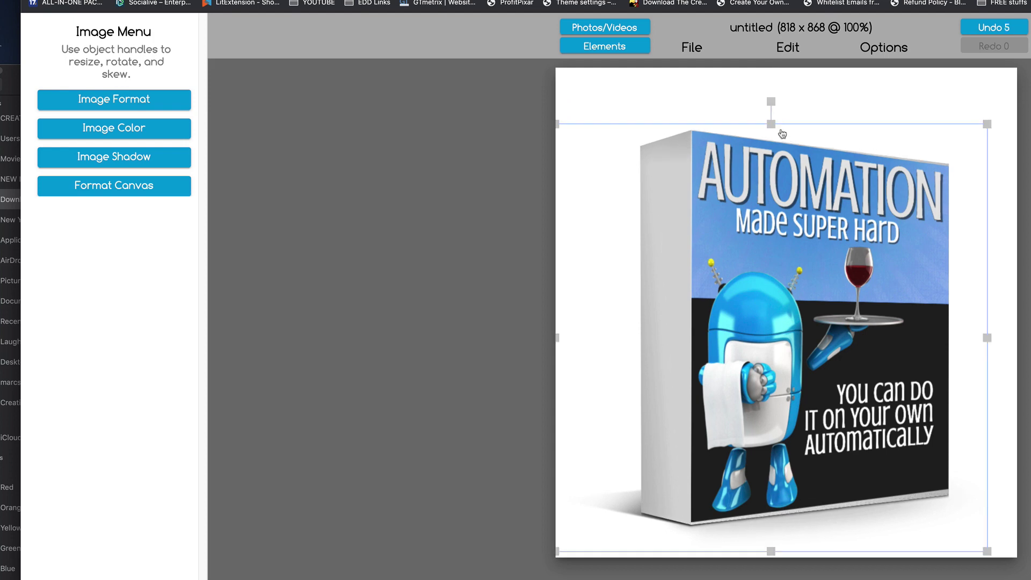
Step: Re-enable corner handles and adjust all four cover corners to fit the box front
{"action": "double_click", "coordinate": [804, 261]}
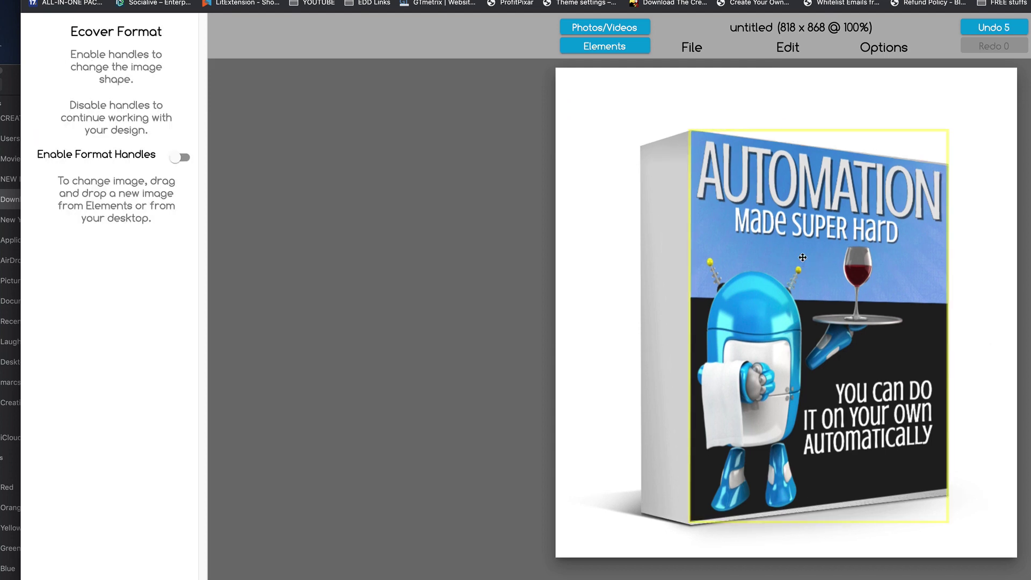
{"action": "left_click", "coordinate": [183, 157]}
{"action": "left_click_drag", "start_coordinate": [925, 482], "coordinate": [905, 513]}
{"action": "left_click_drag", "start_coordinate": [700, 511], "coordinate": [700, 524]}
{"action": "left_click_drag", "start_coordinate": [947, 168], "coordinate": [944, 177]}
{"action": "left_click_drag", "start_coordinate": [694, 131], "coordinate": [695, 141]}
Step: Set the canvas background colour to green
{"action": "left_click", "coordinate": [602, 107]}
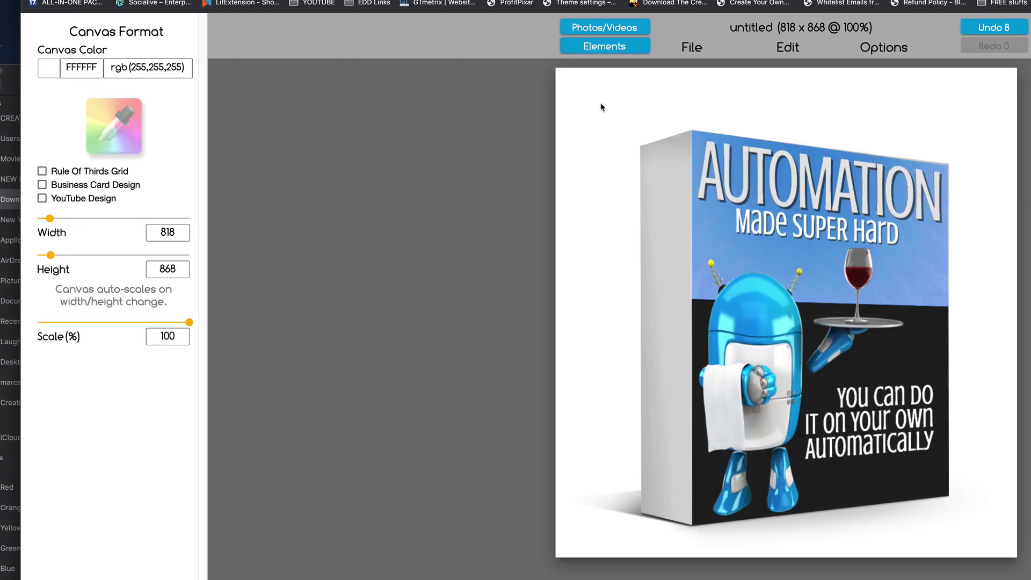
{"action": "left_click", "coordinate": [48, 68]}
{"action": "left_click_drag", "start_coordinate": [122, 134], "coordinate": [121, 86]}
Step: Download the mockup as 'automation box shot.png' and open it from Downloads
{"action": "left_click", "coordinate": [692, 47]}
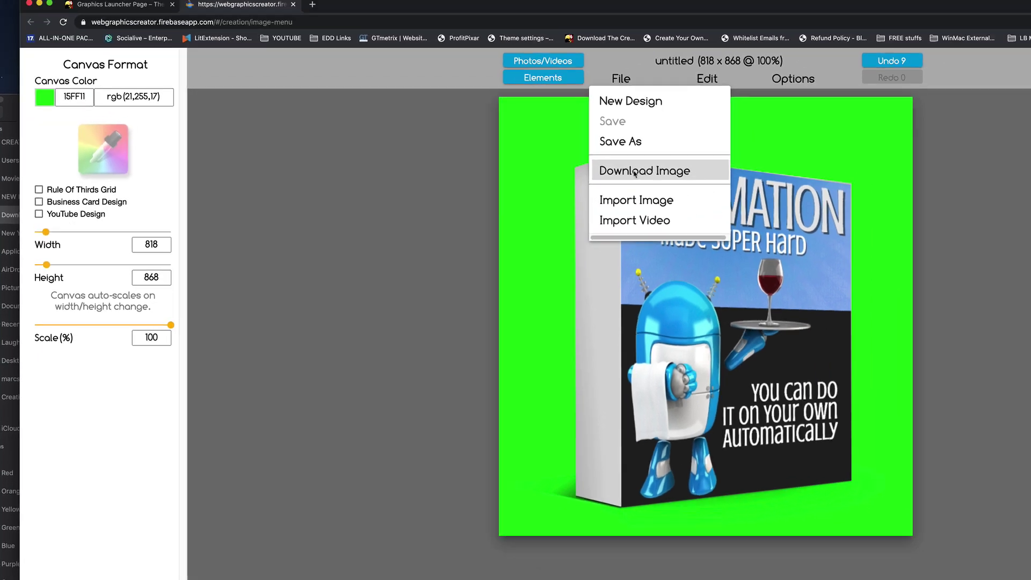
{"action": "left_click", "coordinate": [634, 171]}
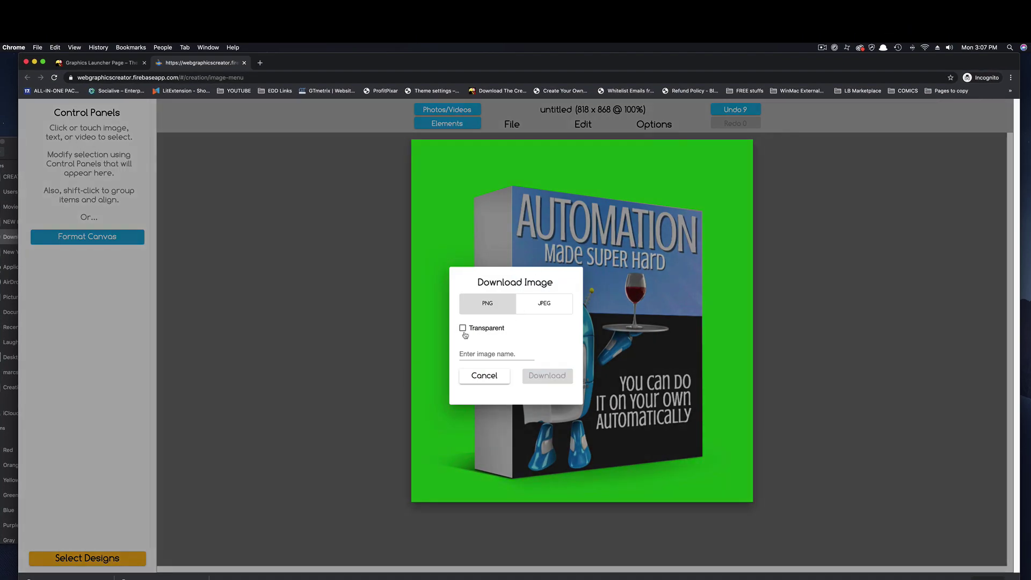
{"action": "left_click", "coordinate": [471, 354]}
{"action": "type", "text": "automation box shot"}
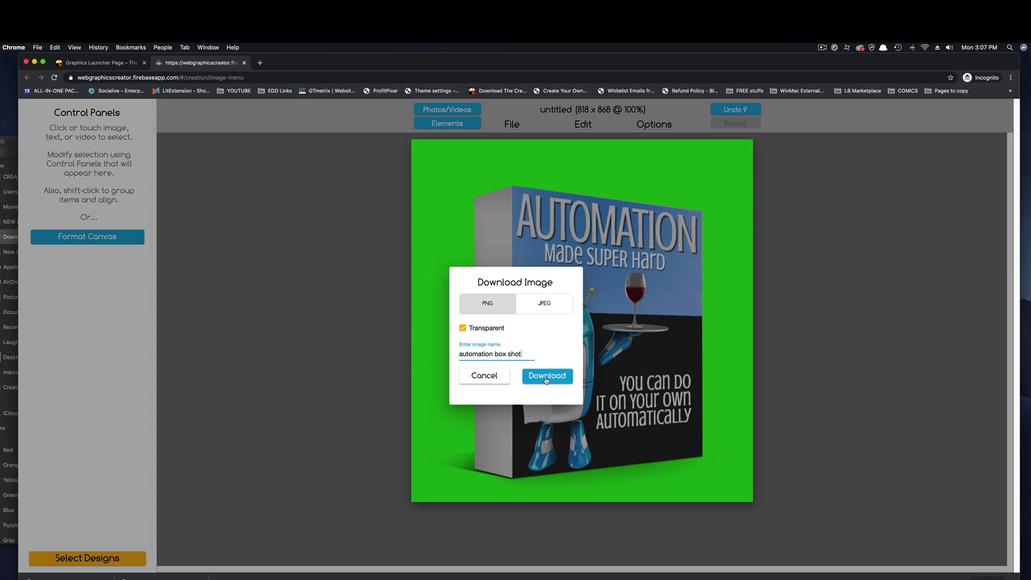
{"action": "left_click", "coordinate": [547, 376]}
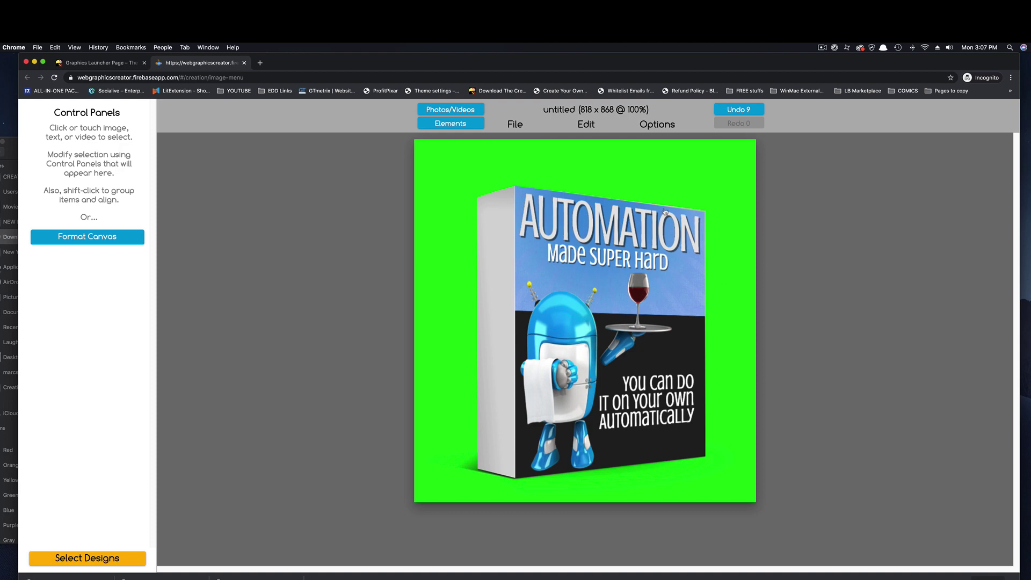
{"action": "key", "text": "super+Tab"}
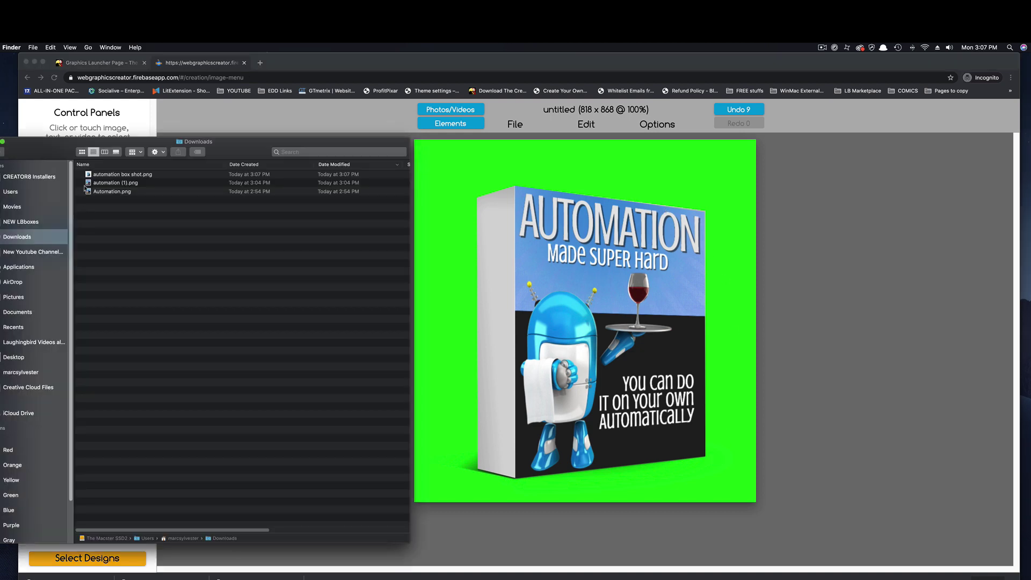
{"action": "double_click", "coordinate": [89, 175]}
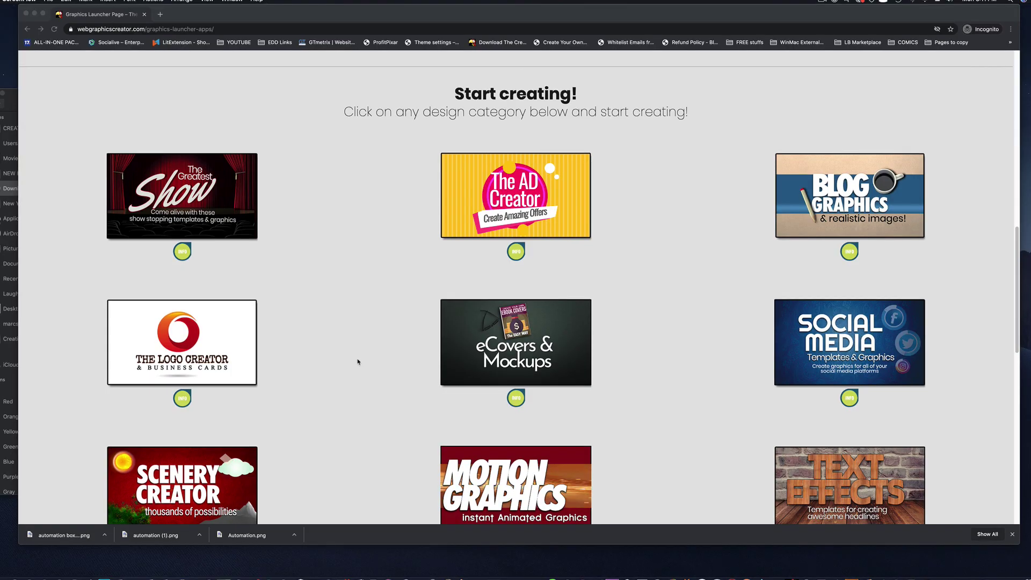
Step: Open The AD Creator templates and try the shopping-cart ad, nudging its headline and photo
{"action": "left_click", "coordinate": [516, 199]}
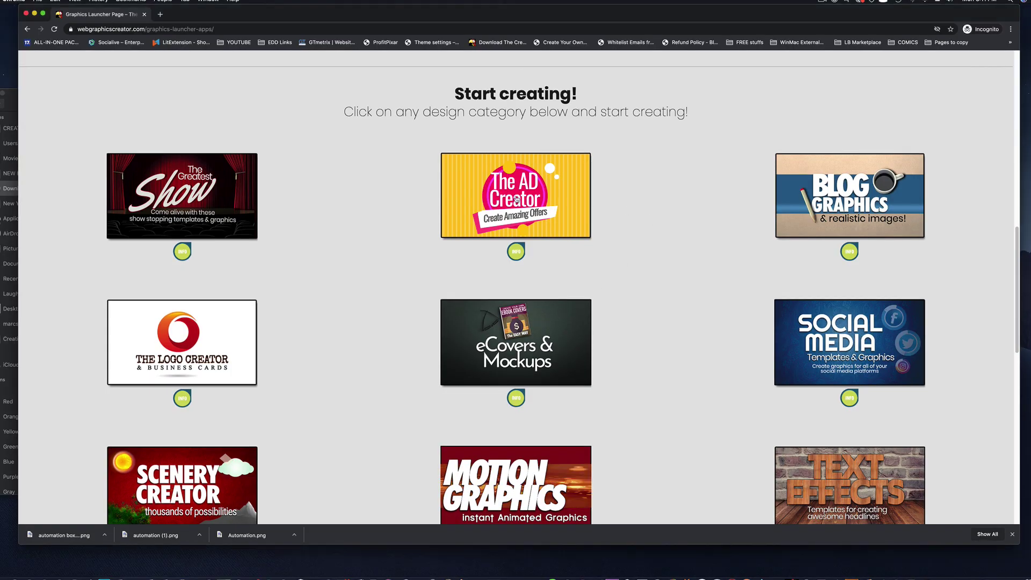
{"action": "left_click", "coordinate": [516, 199]}
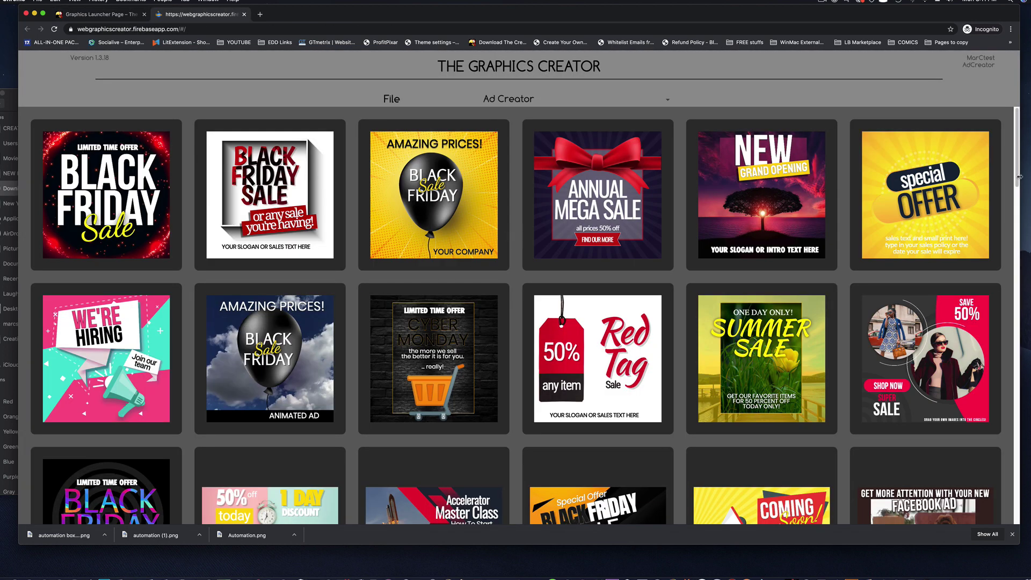
{"action": "left_click_drag", "start_coordinate": [1018, 176], "coordinate": [997, 321]}
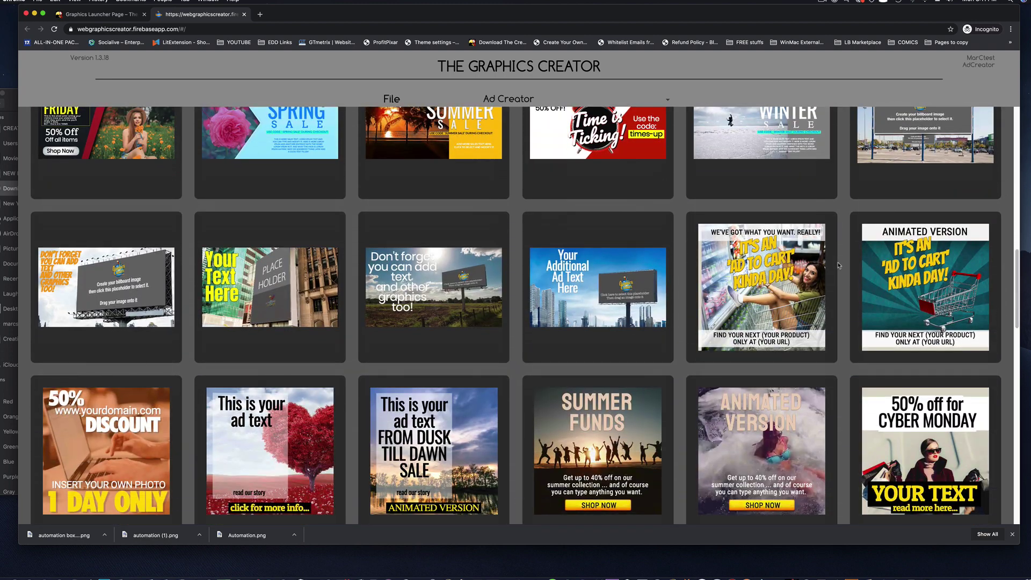
{"action": "left_click", "coordinate": [782, 275]}
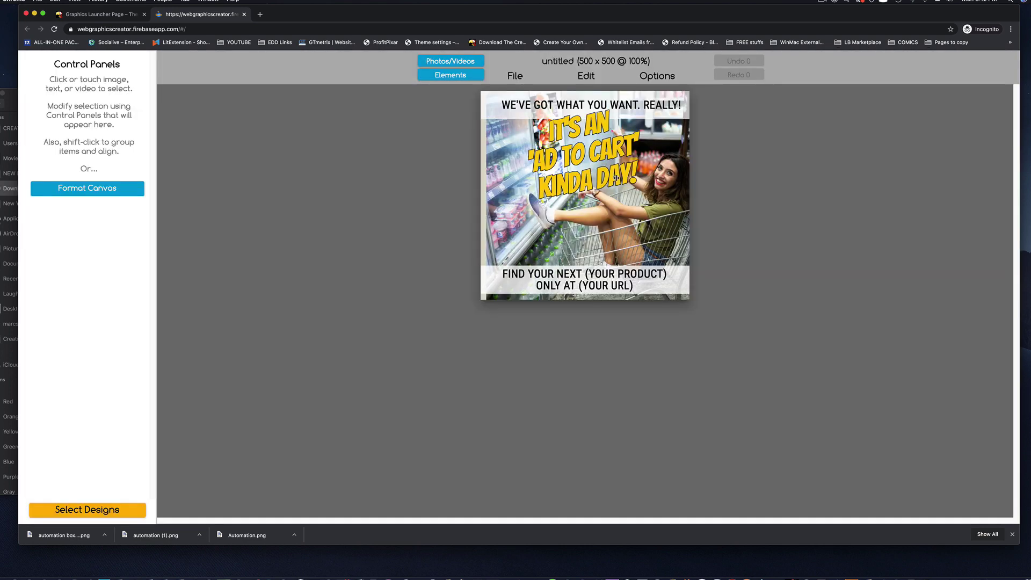
{"action": "left_click_drag", "start_coordinate": [616, 178], "coordinate": [612, 173]}
{"action": "left_click_drag", "start_coordinate": [640, 272], "coordinate": [641, 280]}
{"action": "left_click", "coordinate": [642, 283]}
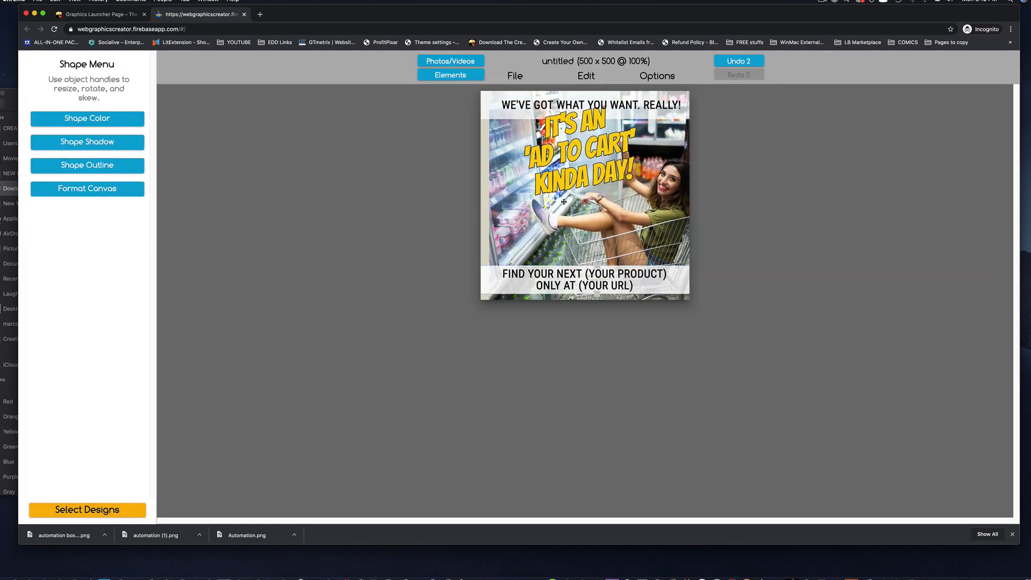
Step: Return to the design gallery and open the animated ad-to-cart template
{"action": "left_click", "coordinate": [107, 510]}
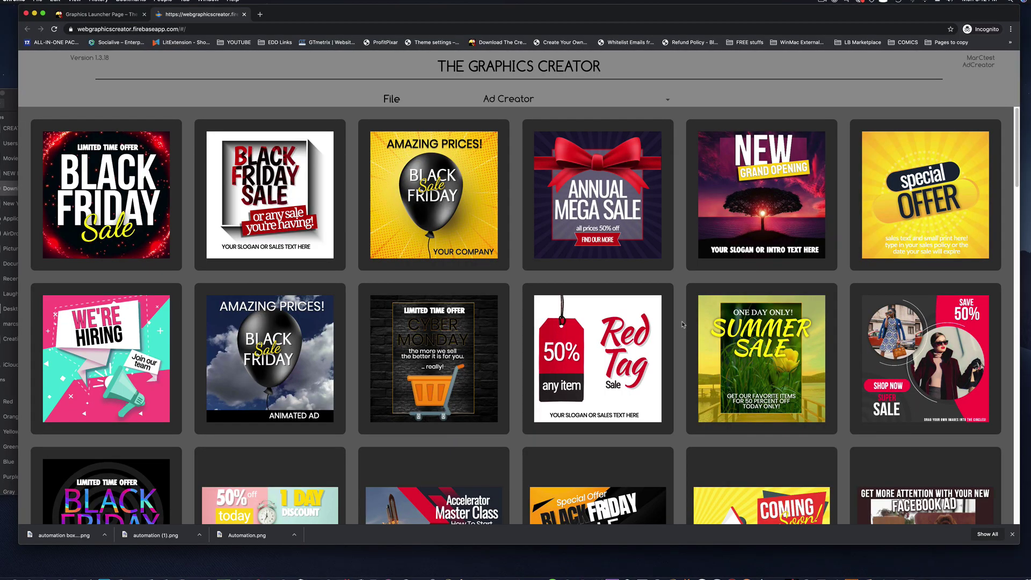
{"action": "scroll", "coordinate": [681, 324], "scroll_direction": "down", "scroll_amount": 12}
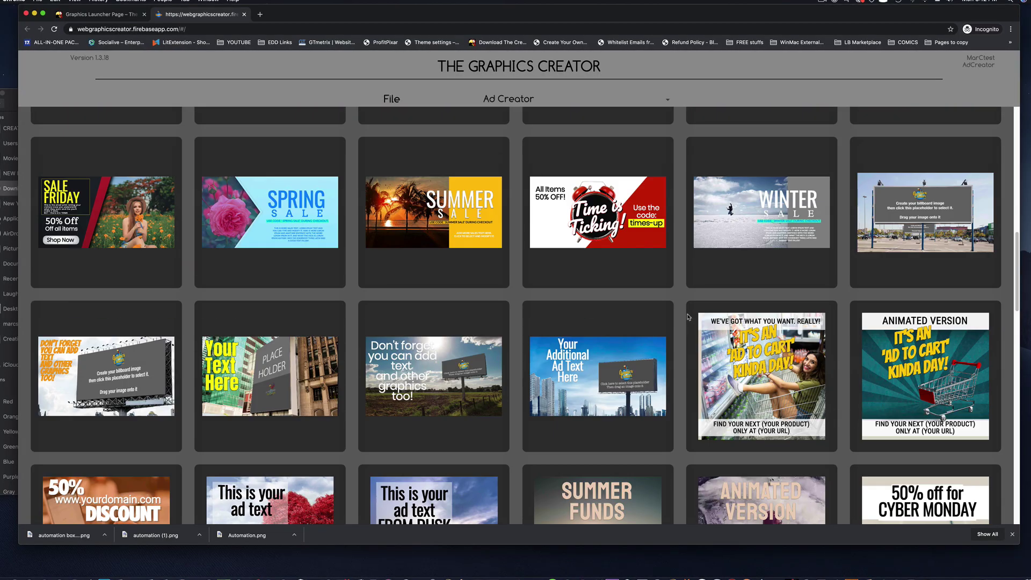
{"action": "scroll", "coordinate": [688, 317], "scroll_direction": "down", "scroll_amount": 2}
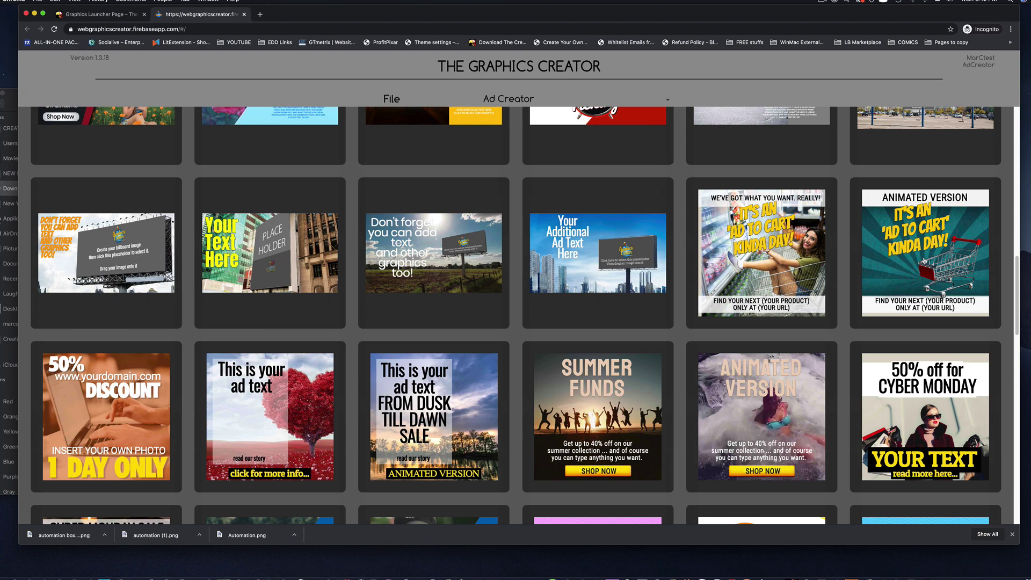
{"action": "left_click", "coordinate": [924, 260]}
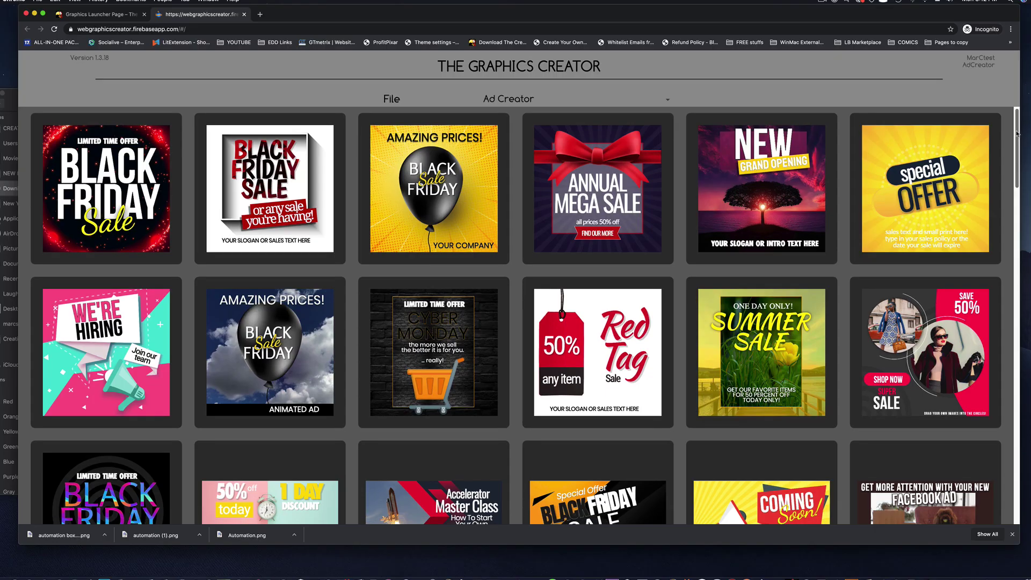
Step: Scroll the gallery and load the HOT Super sale! flame ad template
{"action": "scroll", "coordinate": [1011, 186], "scroll_direction": "down", "scroll_amount": 5}
{"action": "left_click_drag", "start_coordinate": [1011, 186], "coordinate": [1005, 322]}
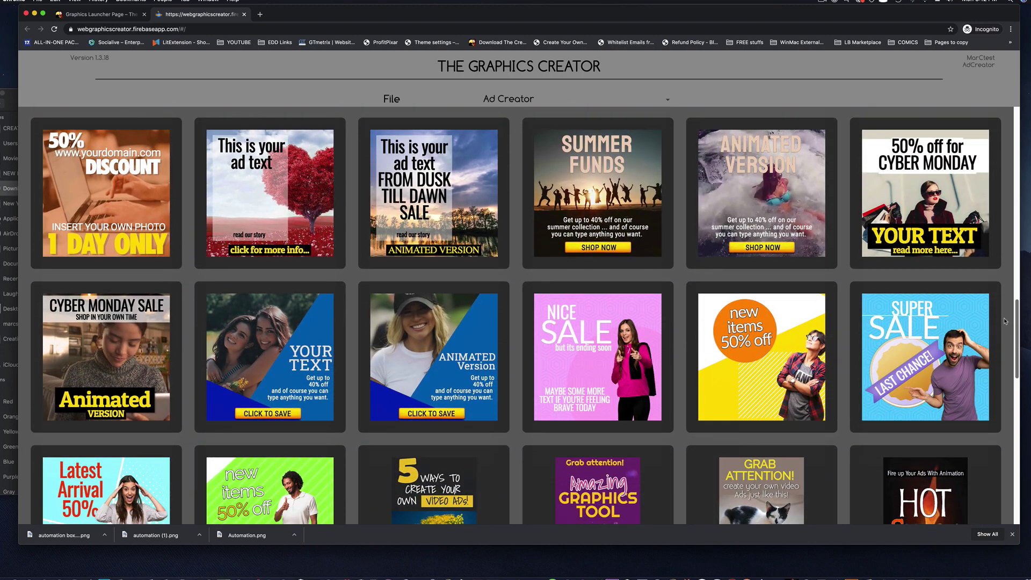
{"action": "scroll", "coordinate": [1006, 321], "scroll_direction": "down", "scroll_amount": 3}
{"action": "left_click", "coordinate": [945, 195]}
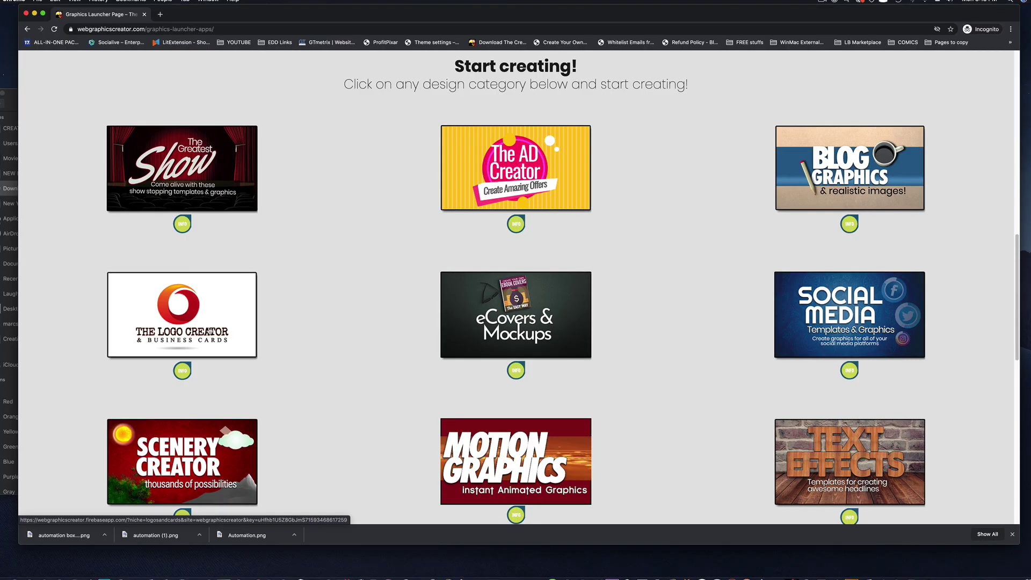
Step: Switch the template set to Business Cards Set and open the Jimmy Buffet beach card
{"action": "left_click", "coordinate": [210, 329]}
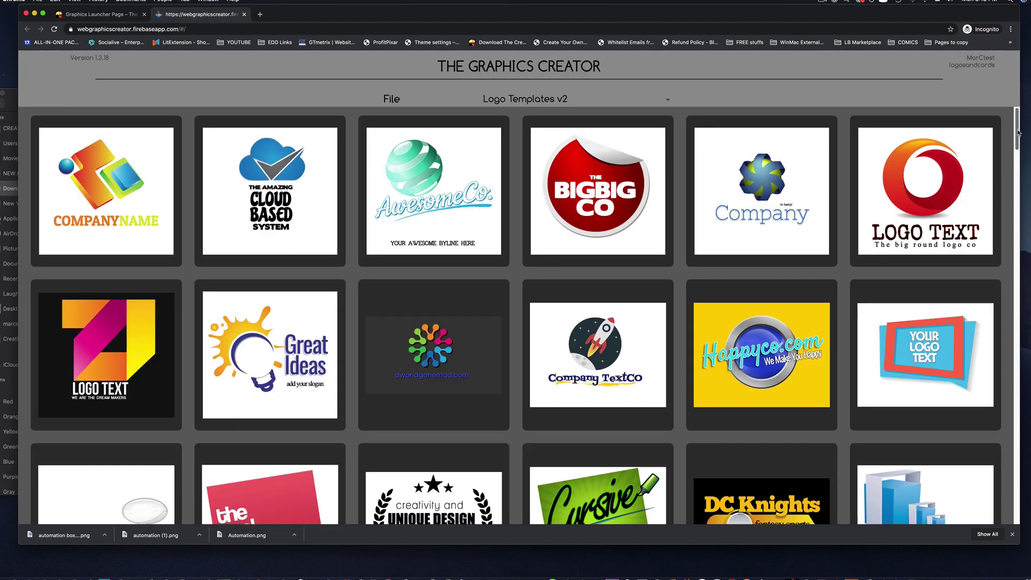
{"action": "scroll", "coordinate": [1015, 158], "scroll_direction": "down", "scroll_amount": 5}
{"action": "left_click_drag", "start_coordinate": [1015, 158], "coordinate": [1013, 288]}
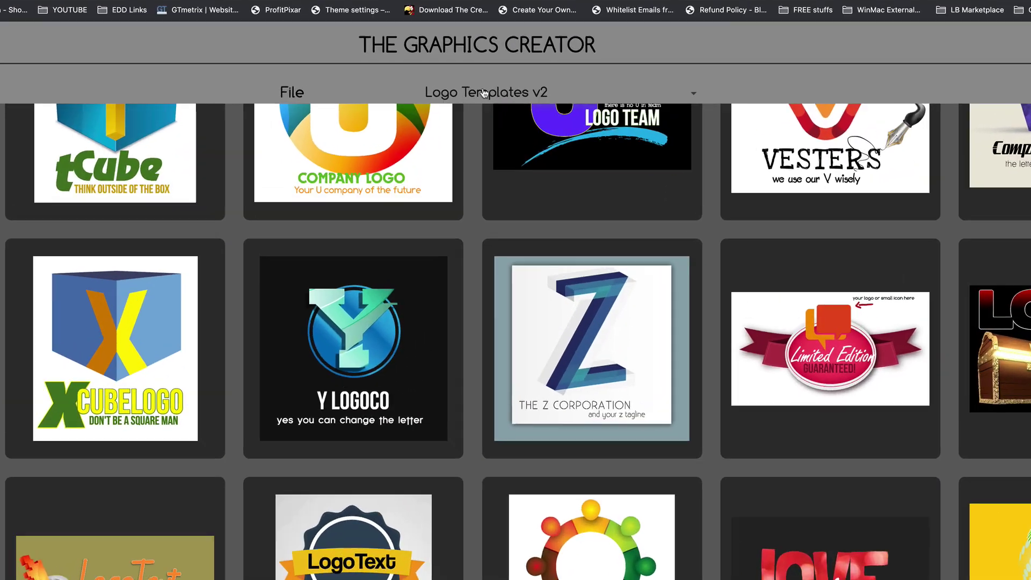
{"action": "left_click", "coordinate": [523, 96]}
{"action": "left_click", "coordinate": [450, 176]}
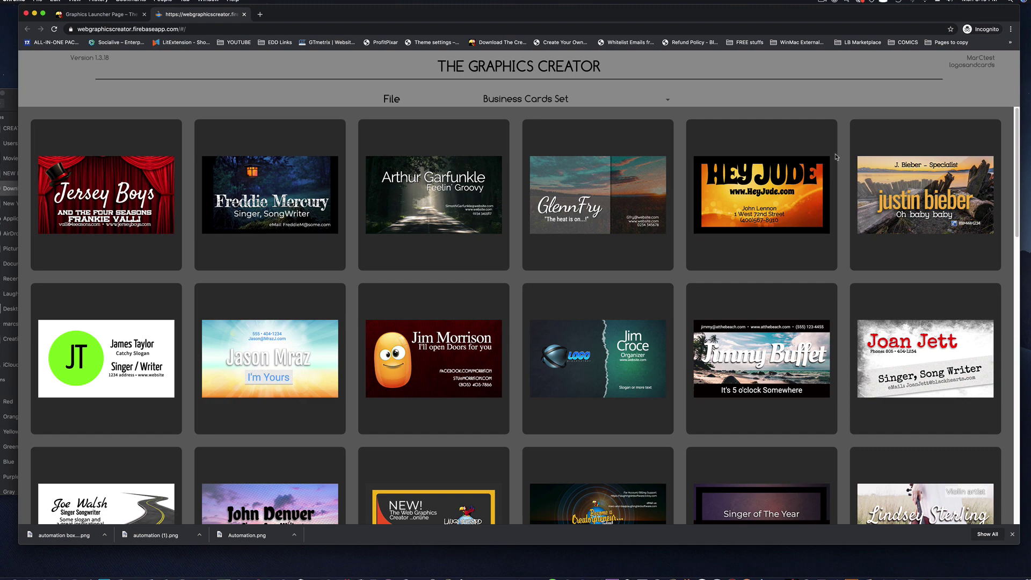
{"action": "mouse_move", "coordinate": [1018, 173]}
{"action": "left_mouse_down"}
{"action": "mouse_move", "coordinate": [1001, 361]}
{"action": "mouse_move", "coordinate": [1008, 168]}
{"action": "left_mouse_up"}
{"action": "left_click", "coordinate": [762, 358]}
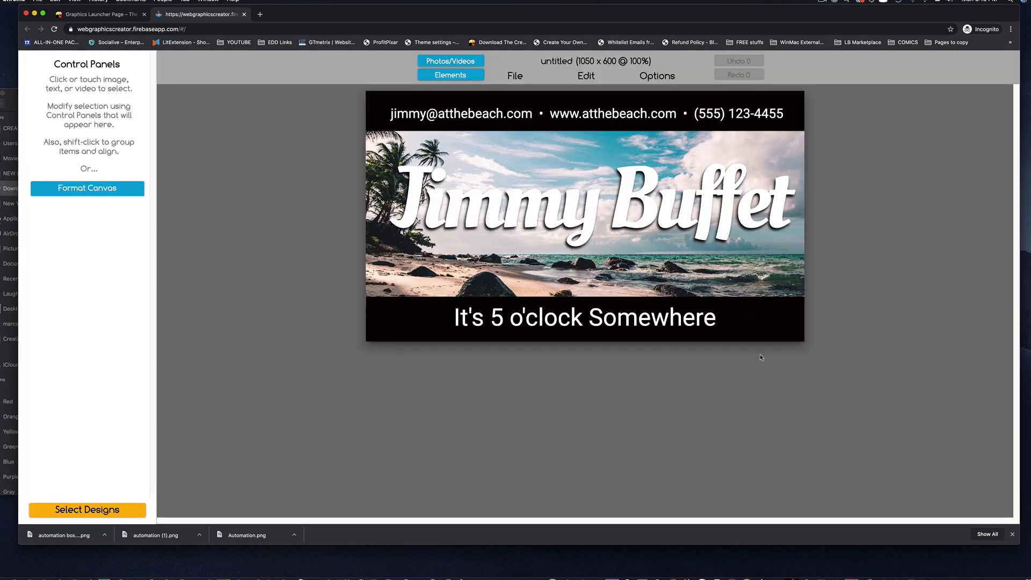
Step: Set the Jimmy Buffet title's text outline strength to 4
{"action": "left_click", "coordinate": [593, 204]}
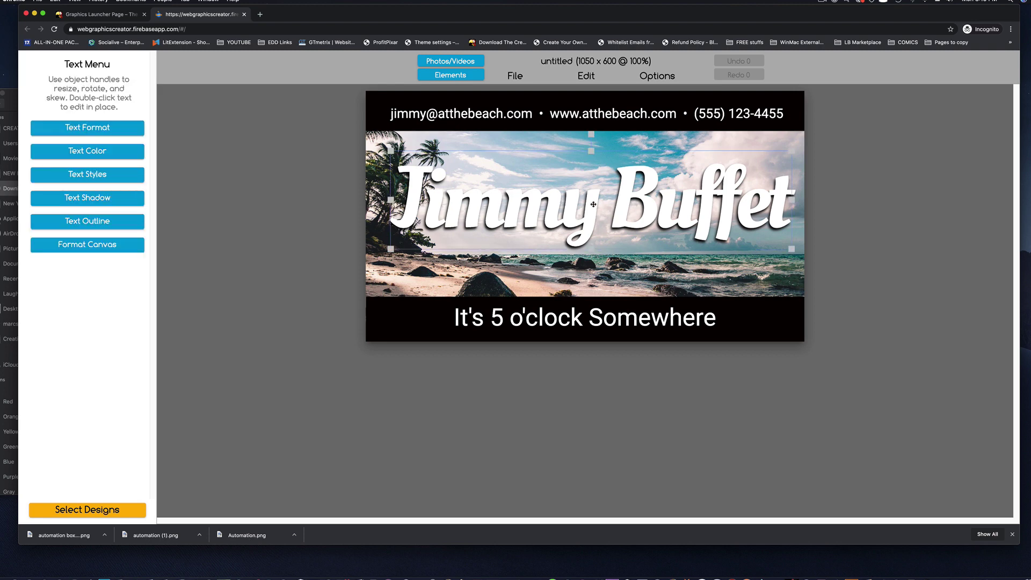
{"action": "left_click", "coordinate": [124, 216]}
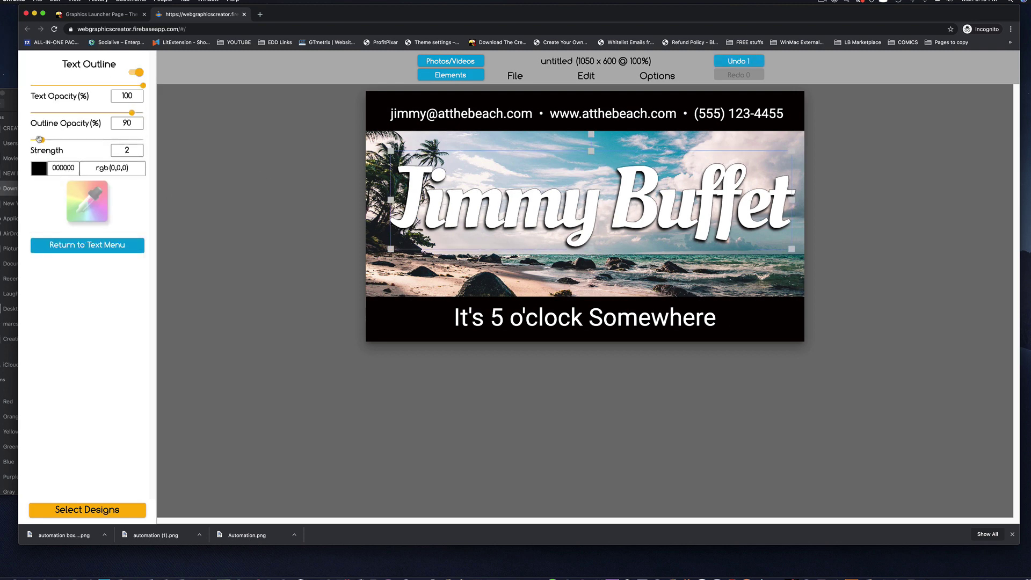
{"action": "left_click_drag", "start_coordinate": [43, 139], "coordinate": [55, 142]}
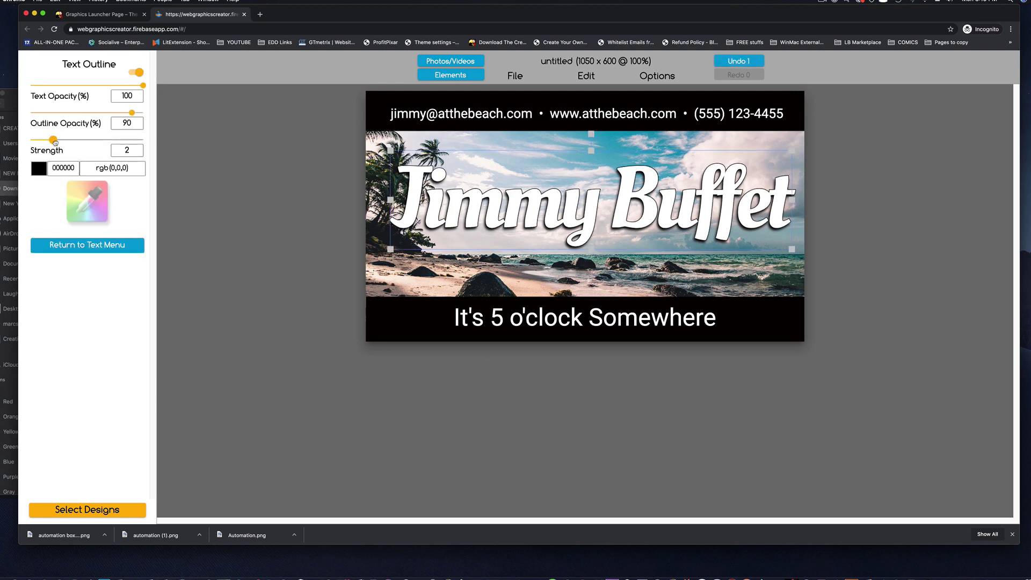
{"action": "left_click", "coordinate": [92, 247]}
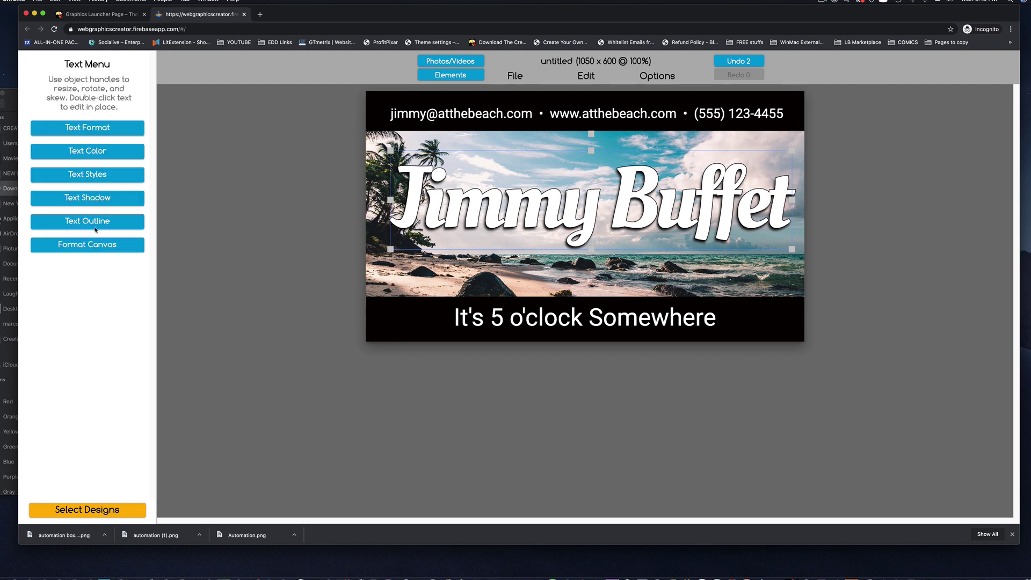
Step: Change the title's text colour to orange FF8400
{"action": "left_click", "coordinate": [83, 153]}
{"action": "left_click", "coordinate": [37, 199]}
{"action": "left_click_drag", "start_coordinate": [60, 205], "coordinate": [55, 203]}
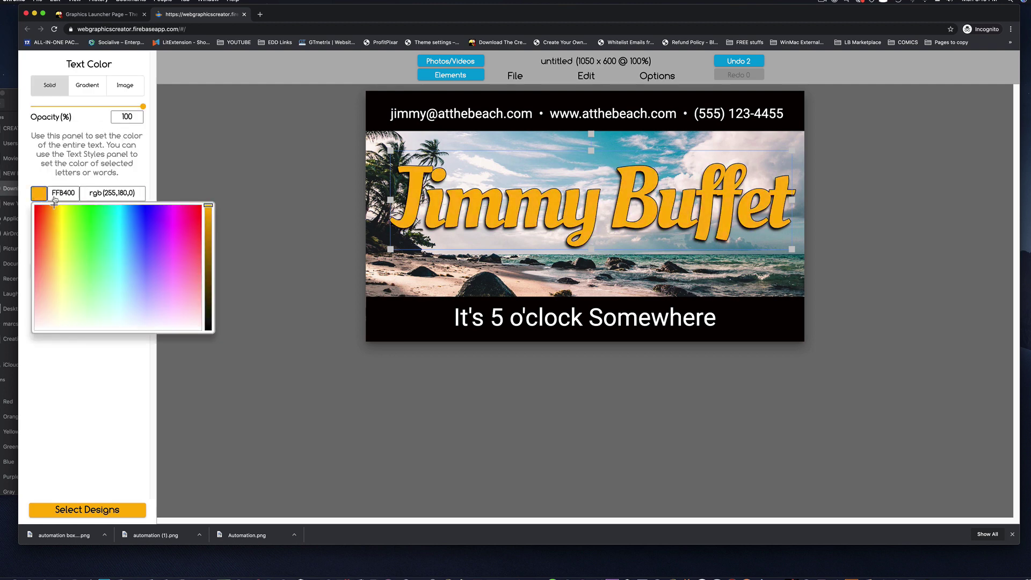
{"action": "left_click", "coordinate": [352, 381]}
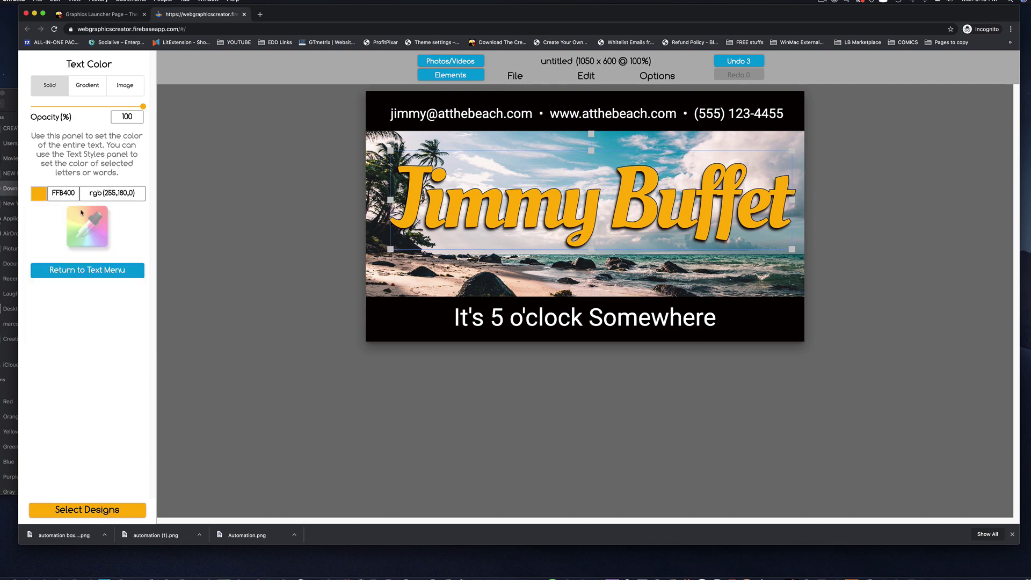
{"action": "left_click", "coordinate": [82, 275]}
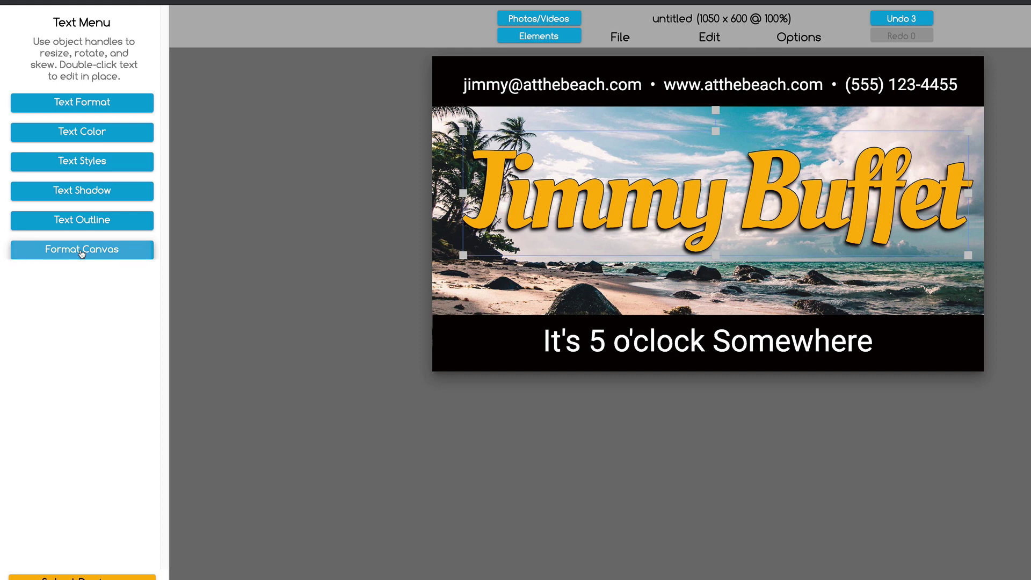
Step: Switch the canvas to Business Card Design and fit the Jimmy Buffet title, contact line and tagline inside the margin
{"action": "left_click", "coordinate": [87, 244]}
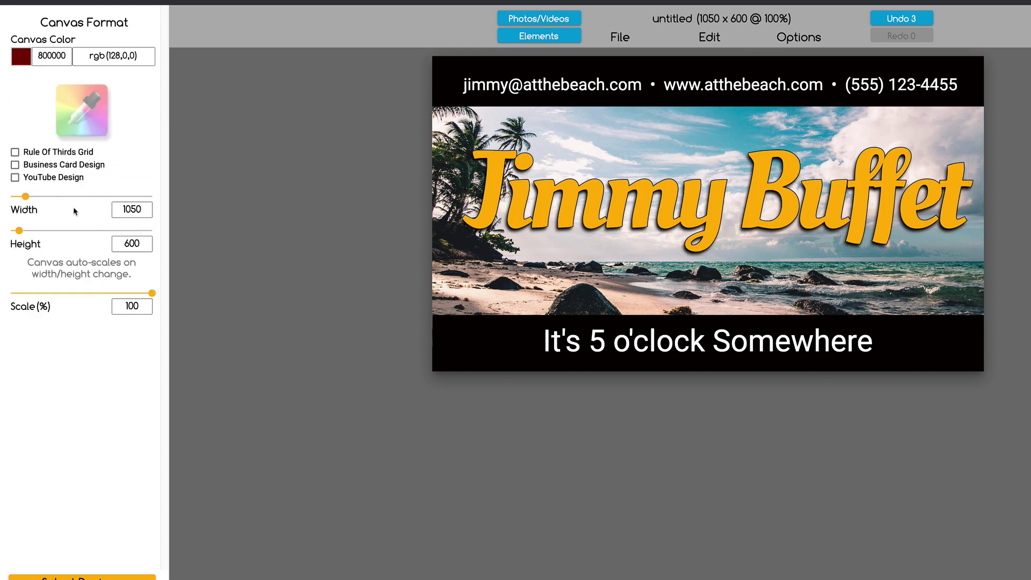
{"action": "left_click", "coordinate": [15, 166]}
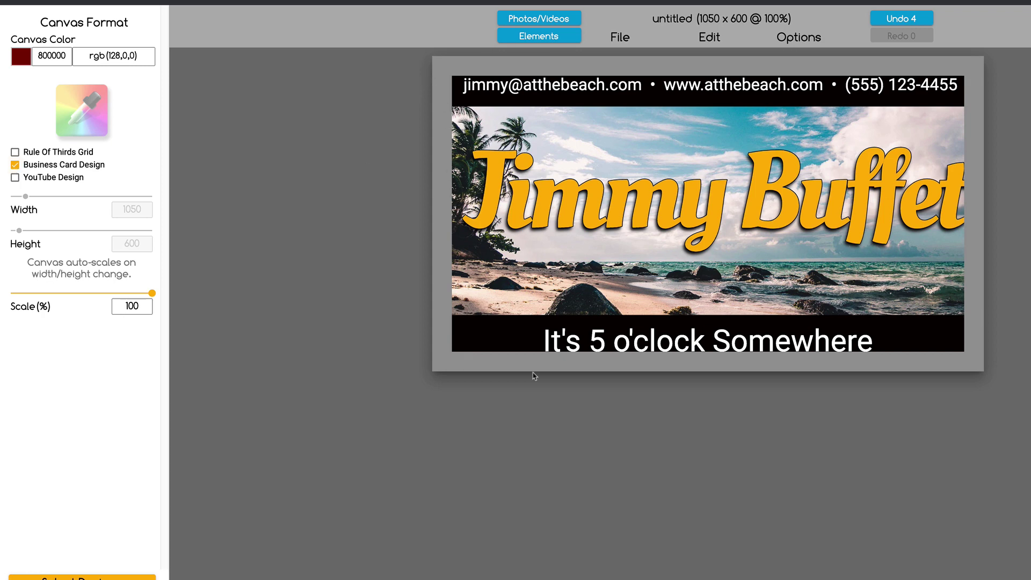
{"action": "left_click", "coordinate": [948, 191]}
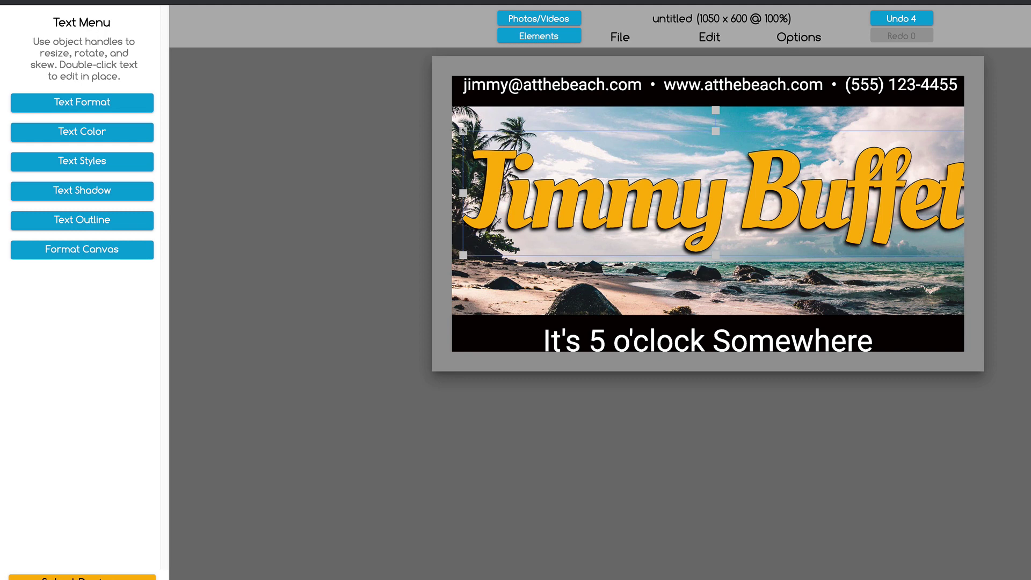
{"action": "left_click_drag", "start_coordinate": [612, 193], "coordinate": [590, 194]}
{"action": "left_click_drag", "start_coordinate": [636, 87], "coordinate": [635, 89]}
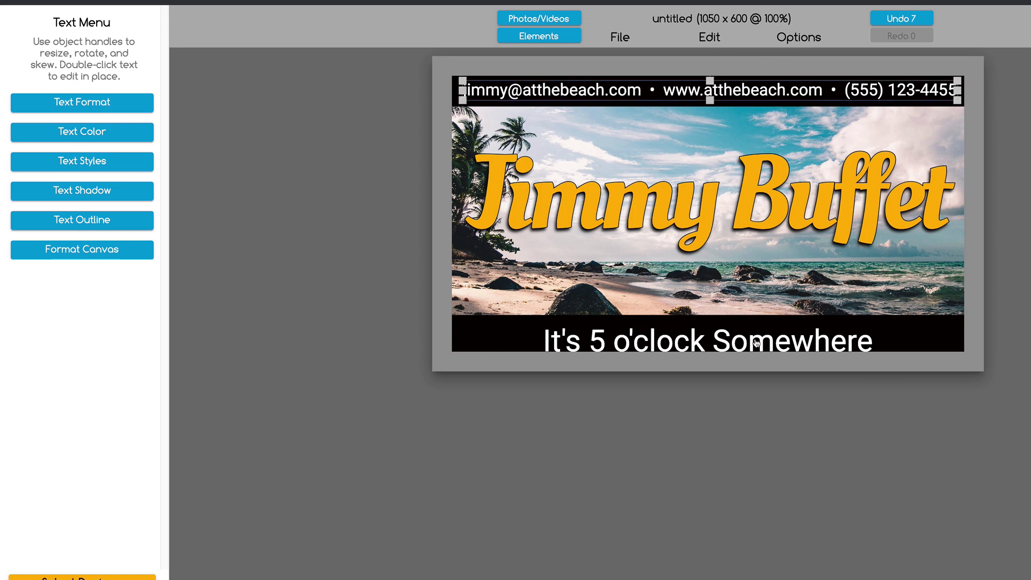
{"action": "left_click_drag", "start_coordinate": [723, 344], "coordinate": [723, 339]}
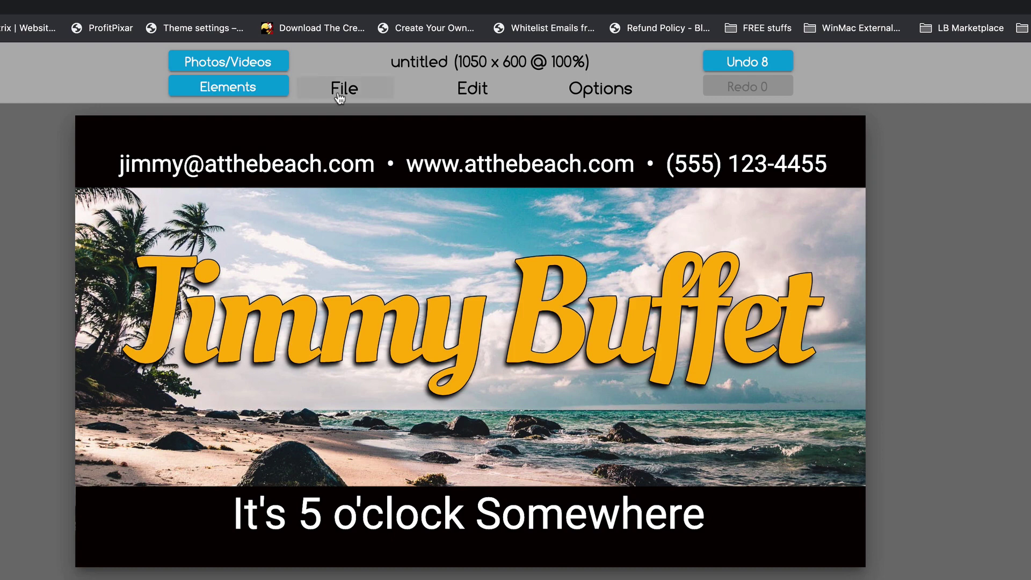
Step: Start a PNG image download of the card and name it 'Jimmy Buffet Cart'
{"action": "left_click", "coordinate": [338, 91]}
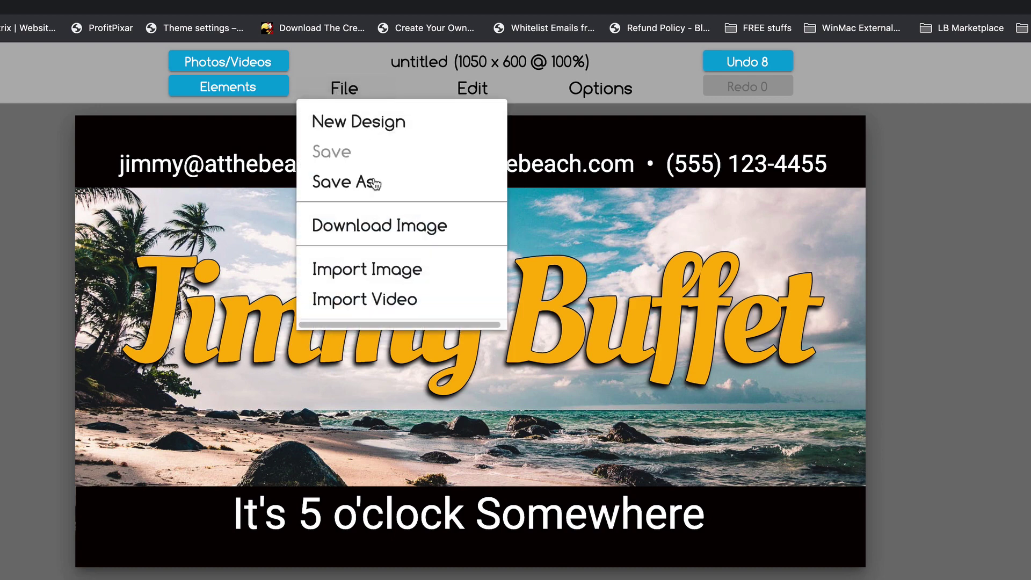
{"action": "left_click", "coordinate": [384, 228]}
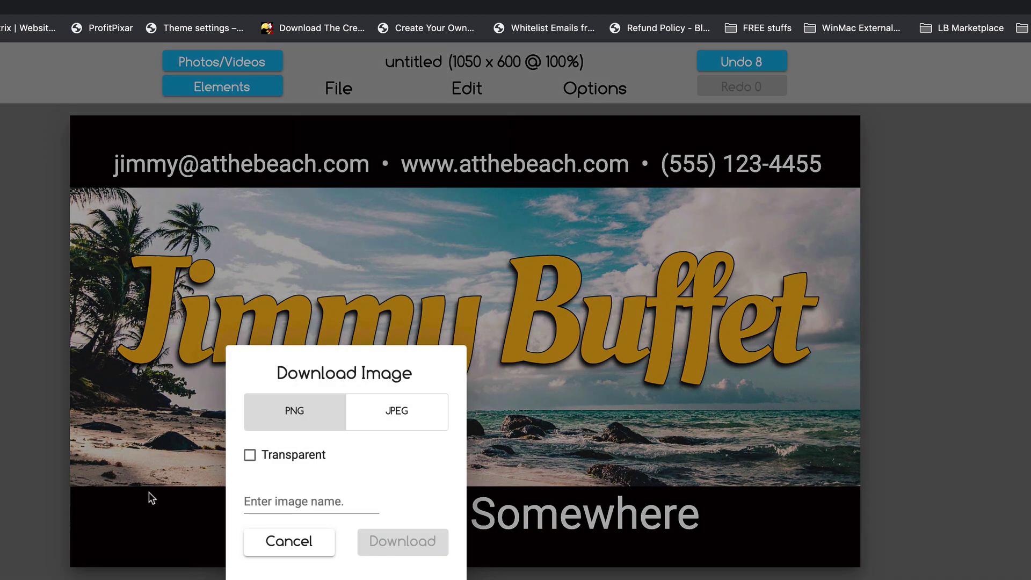
{"action": "left_click", "coordinate": [270, 504]}
{"action": "type", "text": "Jimmy Buffet Cart"}
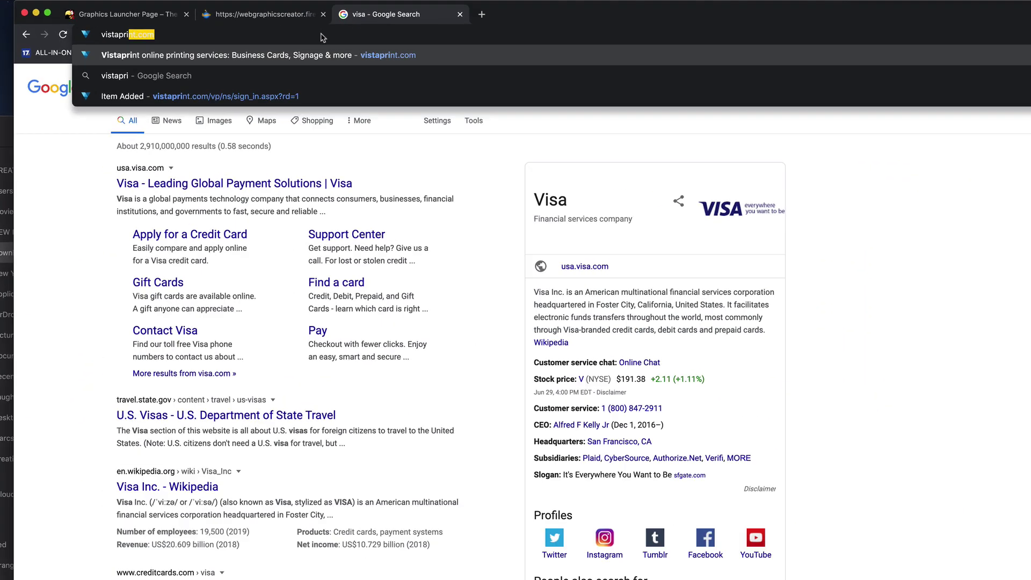
Step: Go to vistaprint.com and open the standard Business Cards product page
{"action": "type", "text": "rint.com"}
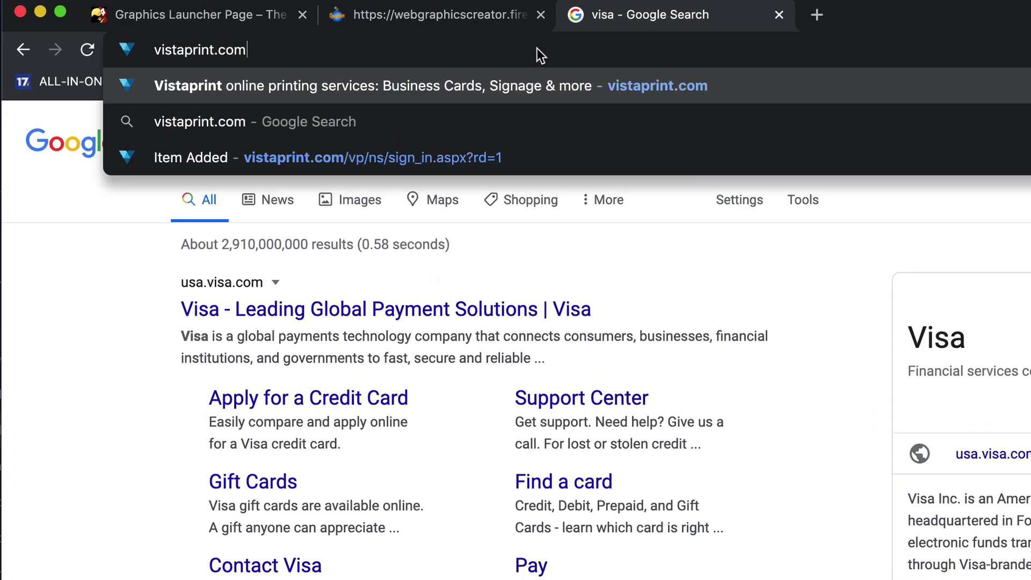
{"action": "key", "text": "Return"}
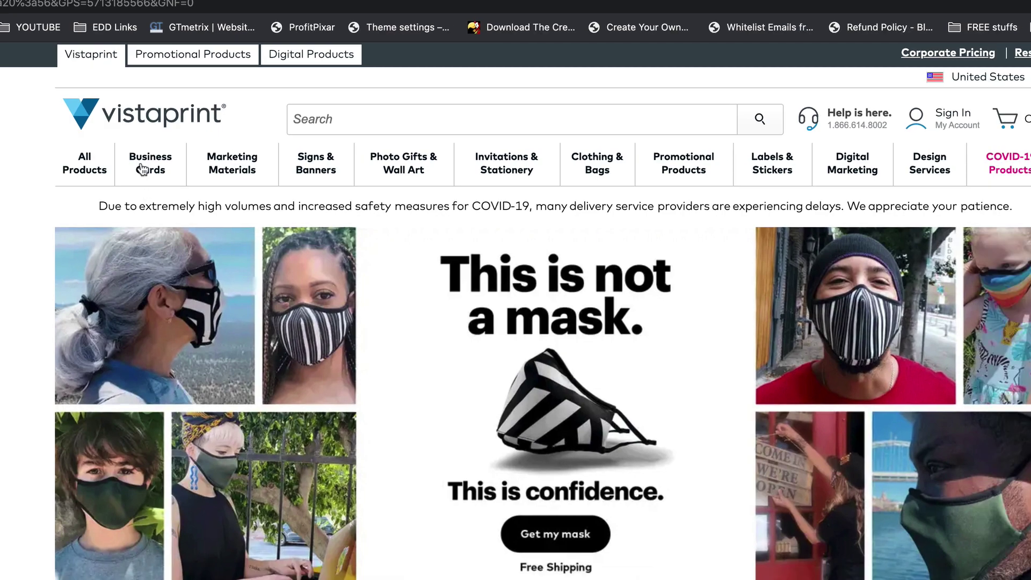
{"action": "mouse_move", "coordinate": [142, 170]}
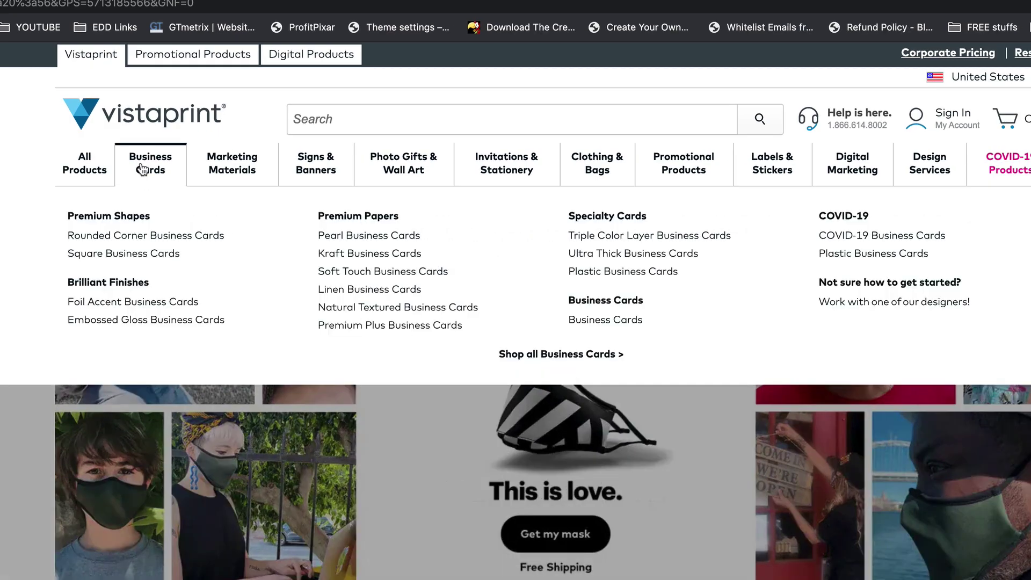
{"action": "left_click", "coordinate": [601, 323]}
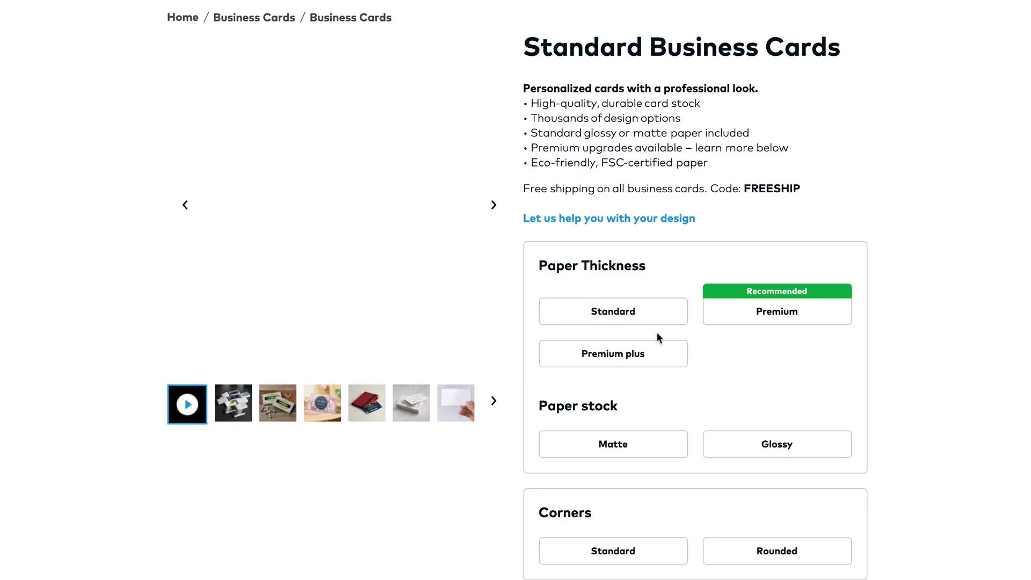
Step: Choose Standard thickness, Matte paper, Standard corners and quantity 250, then start designing
{"action": "left_click", "coordinate": [627, 313]}
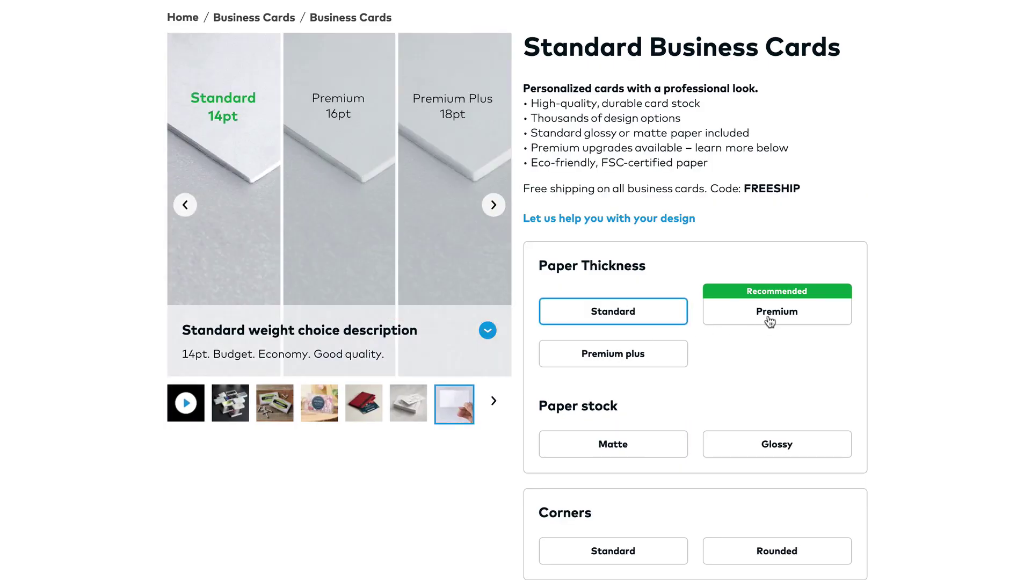
{"action": "left_click", "coordinate": [612, 479]}
{"action": "scroll", "coordinate": [603, 457], "scroll_direction": "down", "scroll_amount": 4}
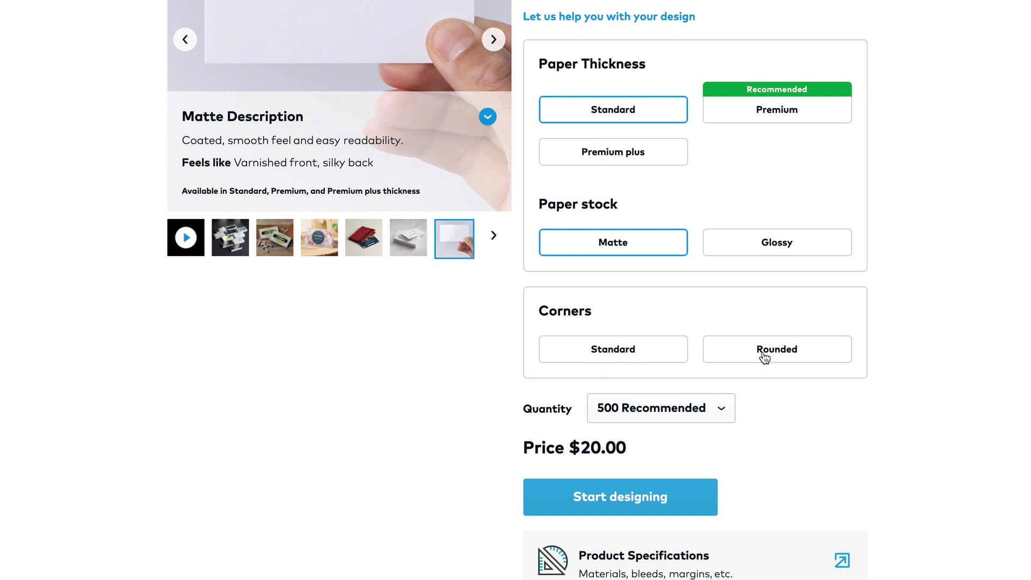
{"action": "left_click", "coordinate": [610, 350]}
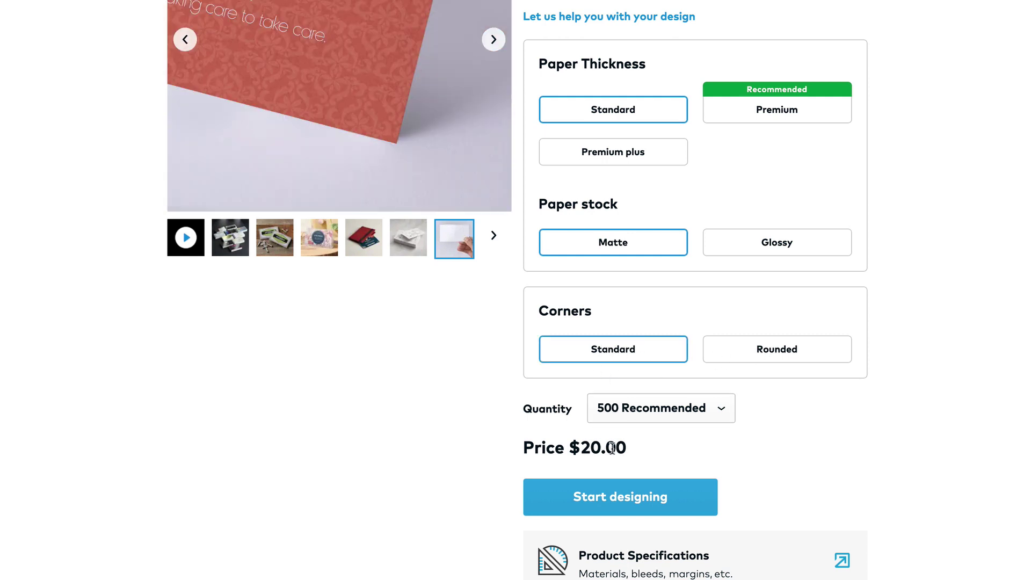
{"action": "left_click", "coordinate": [636, 411]}
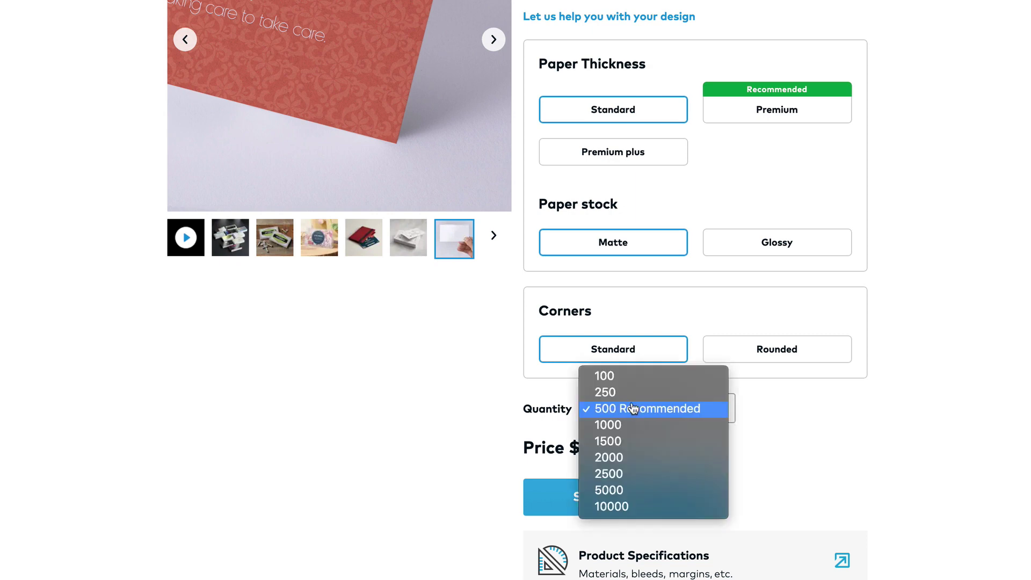
{"action": "left_click", "coordinate": [628, 394]}
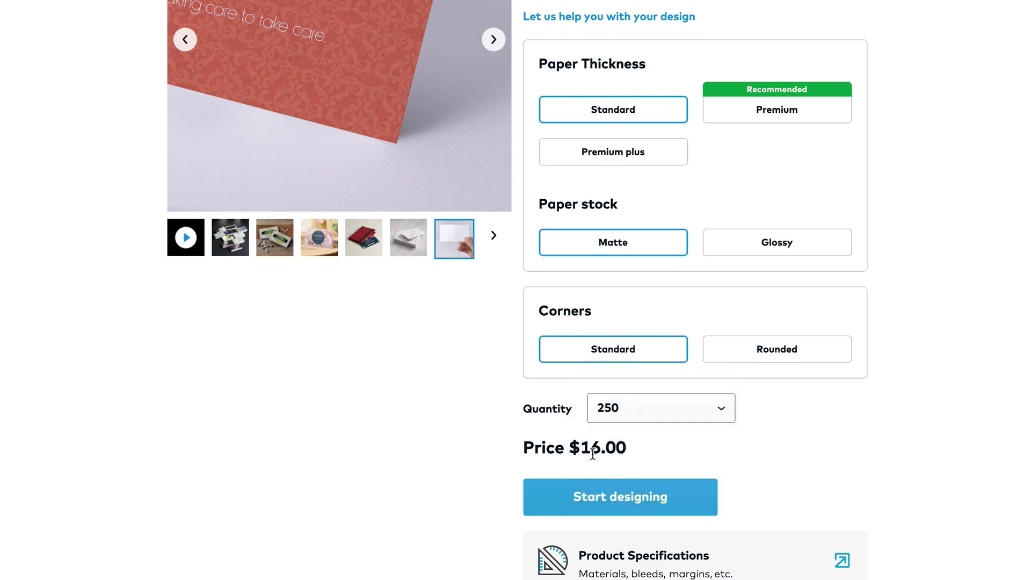
{"action": "left_click", "coordinate": [623, 504]}
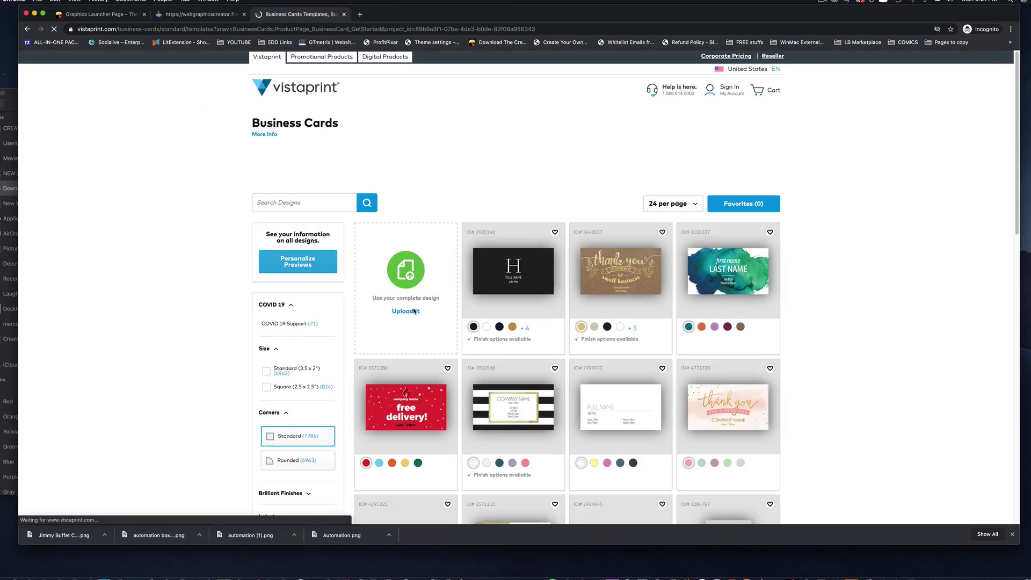
Step: Upload Jimmy Buffet Card.png from the computer as the card design and continue to review
{"action": "left_click", "coordinate": [413, 290]}
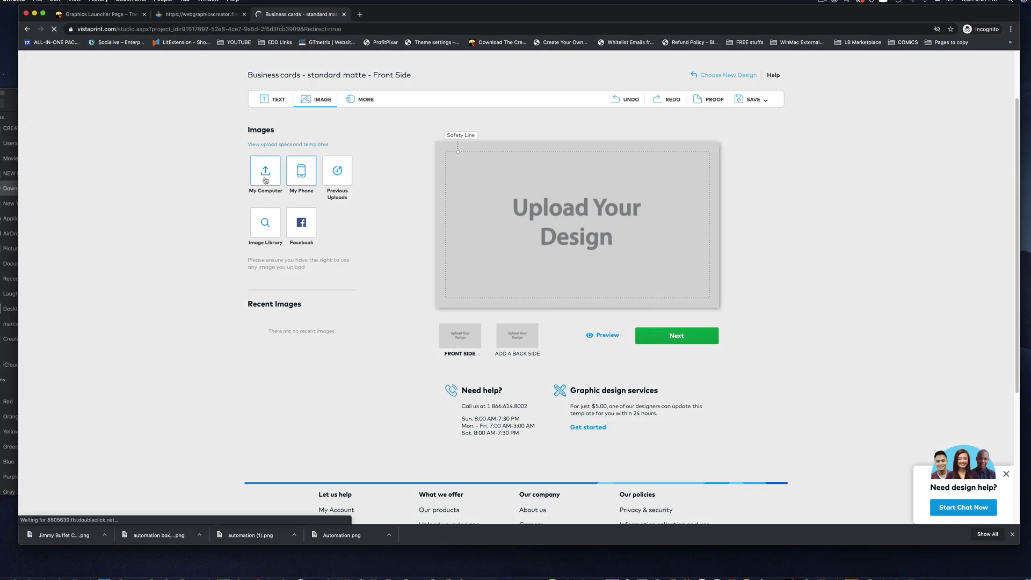
{"action": "left_click", "coordinate": [265, 180]}
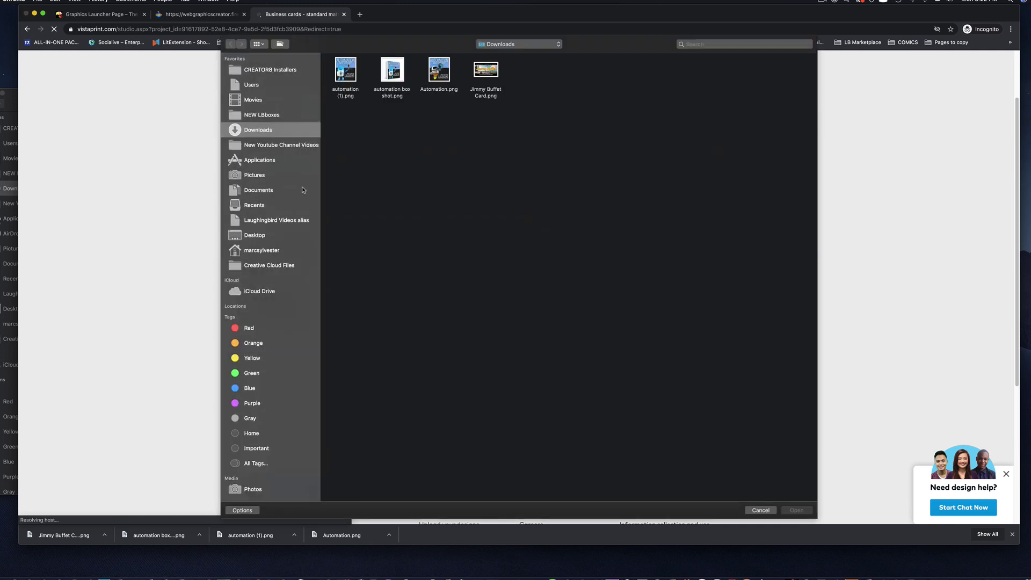
{"action": "left_click", "coordinate": [486, 73]}
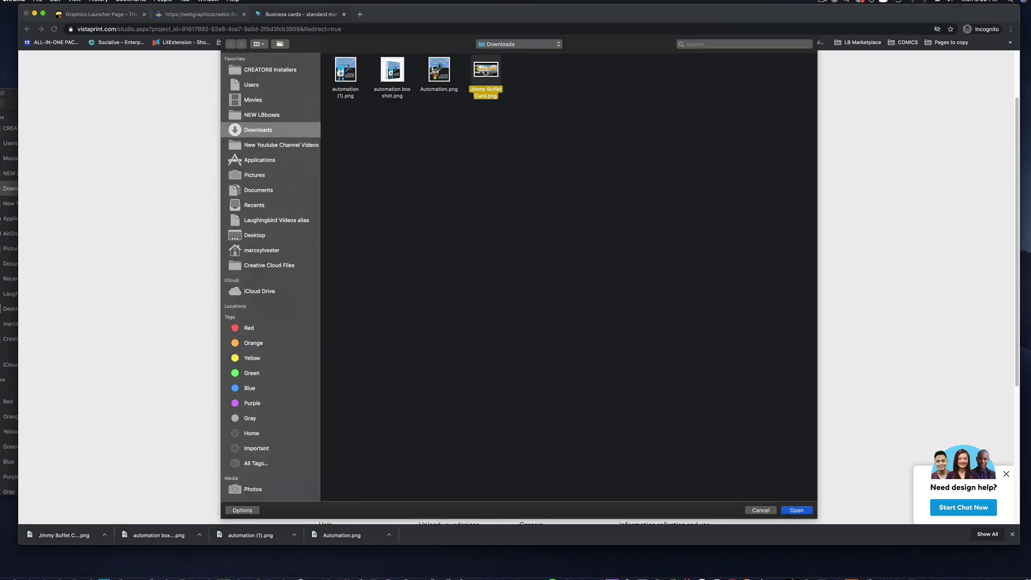
{"action": "left_click", "coordinate": [796, 510]}
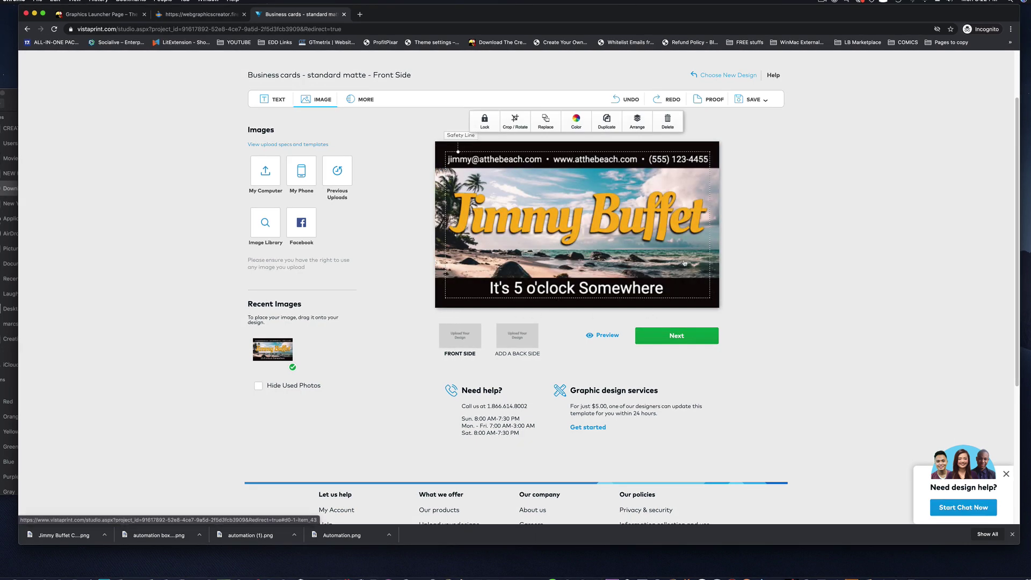
{"action": "left_click", "coordinate": [675, 340]}
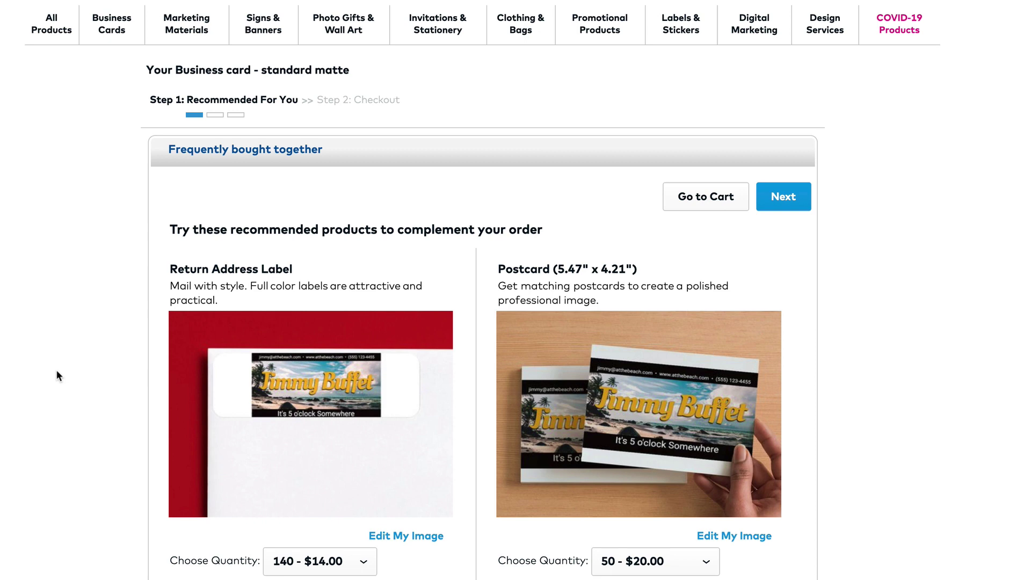
Step: Scroll through the Frequently bought together recommendations from labels down to the mugs
{"action": "scroll", "coordinate": [55, 369], "scroll_direction": "down", "scroll_amount": 3}
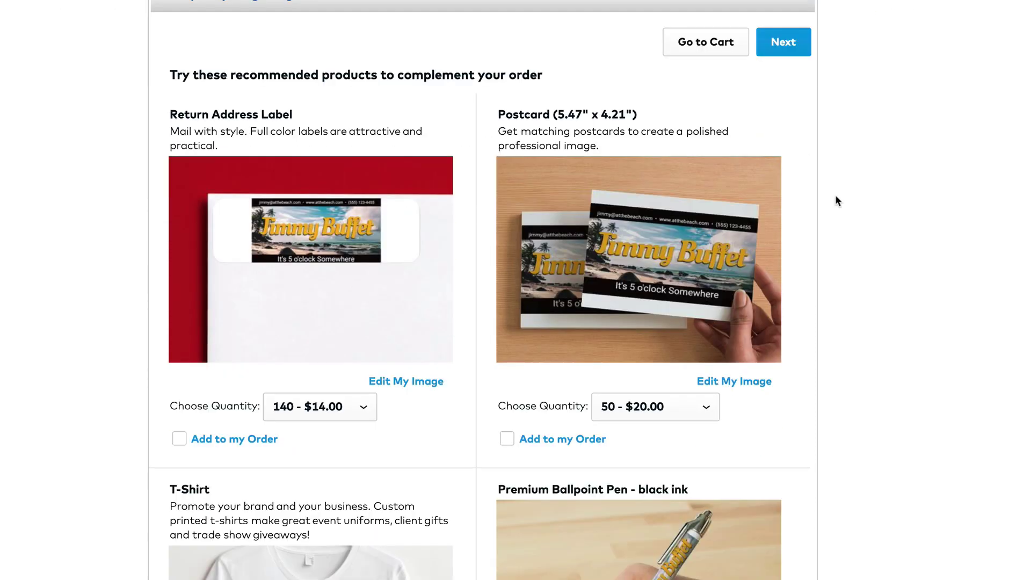
{"action": "scroll", "coordinate": [666, 260], "scroll_direction": "down", "scroll_amount": 5}
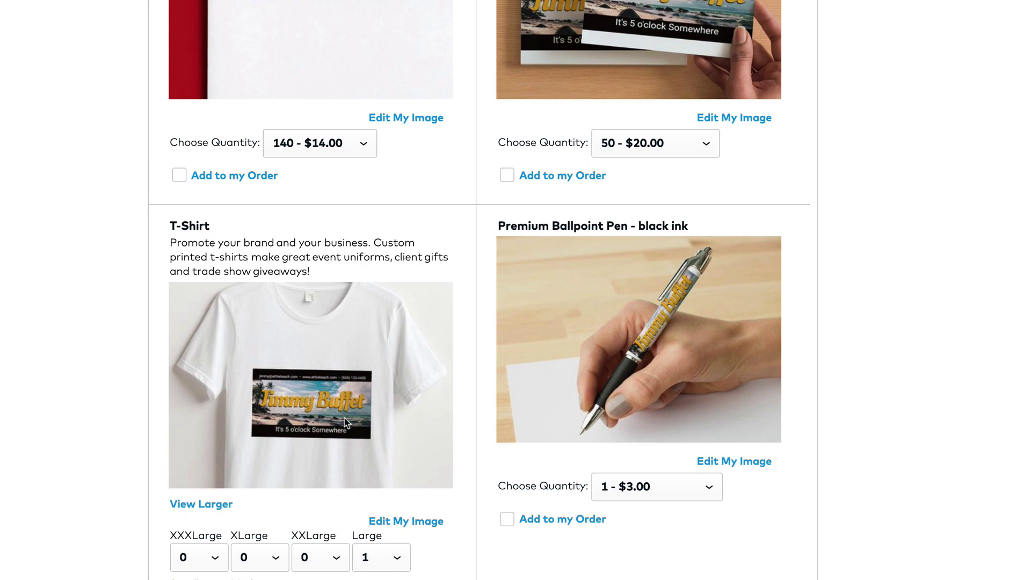
{"action": "scroll", "coordinate": [352, 419], "scroll_direction": "down", "scroll_amount": 8}
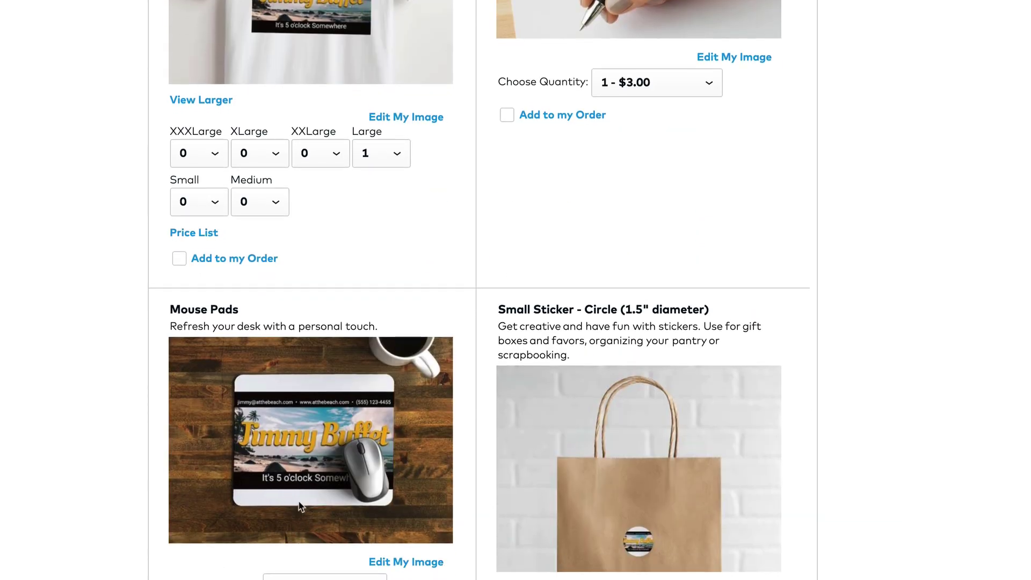
{"action": "scroll", "coordinate": [300, 505], "scroll_direction": "down", "scroll_amount": 8}
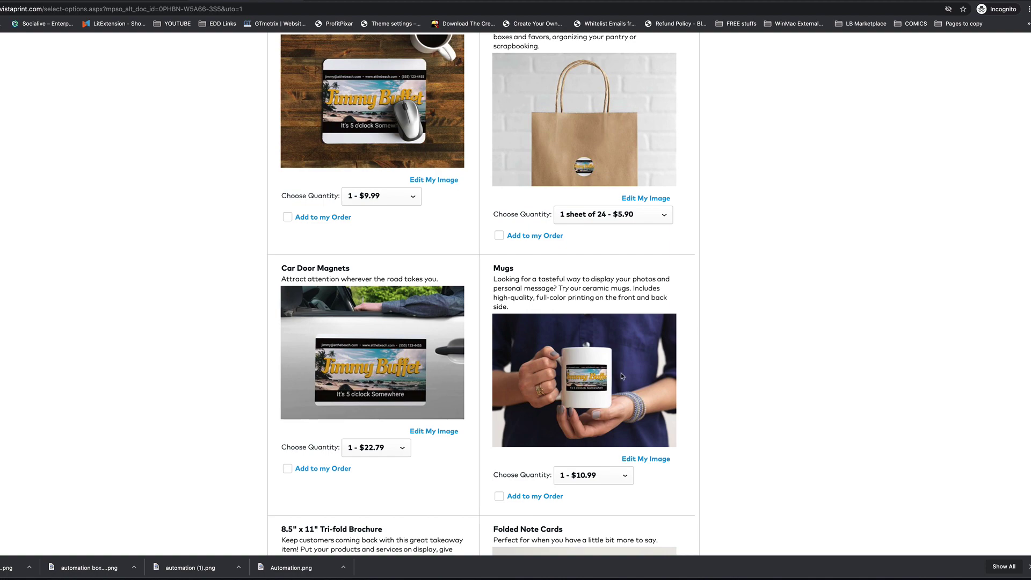
{"action": "scroll", "coordinate": [623, 376], "scroll_direction": "down", "scroll_amount": 4}
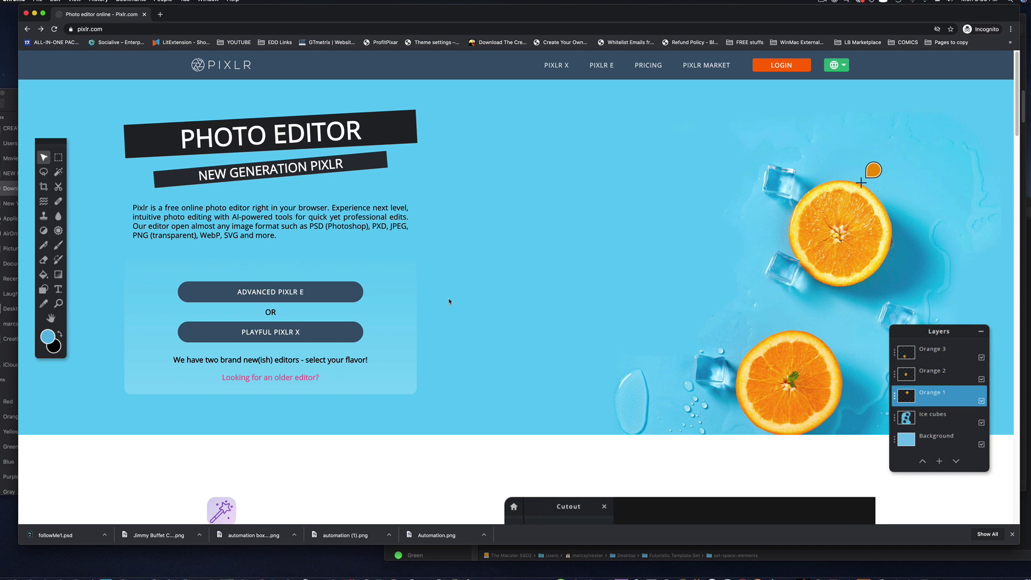
Step: Launch Advanced Pixlr E and open BirdIsTheWord2.png from the Open dialog
{"action": "left_click", "coordinate": [282, 293]}
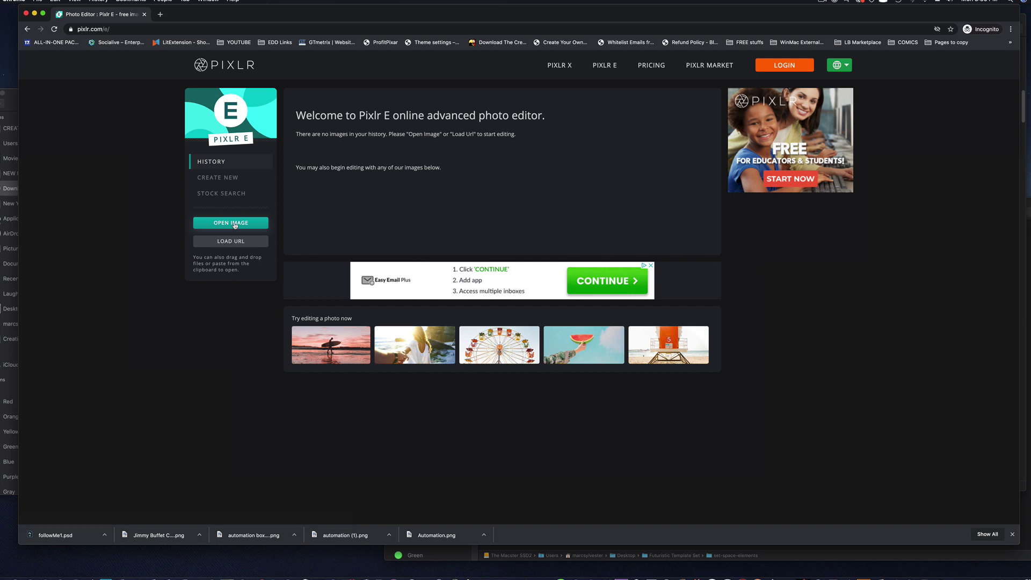
{"action": "left_click", "coordinate": [235, 224]}
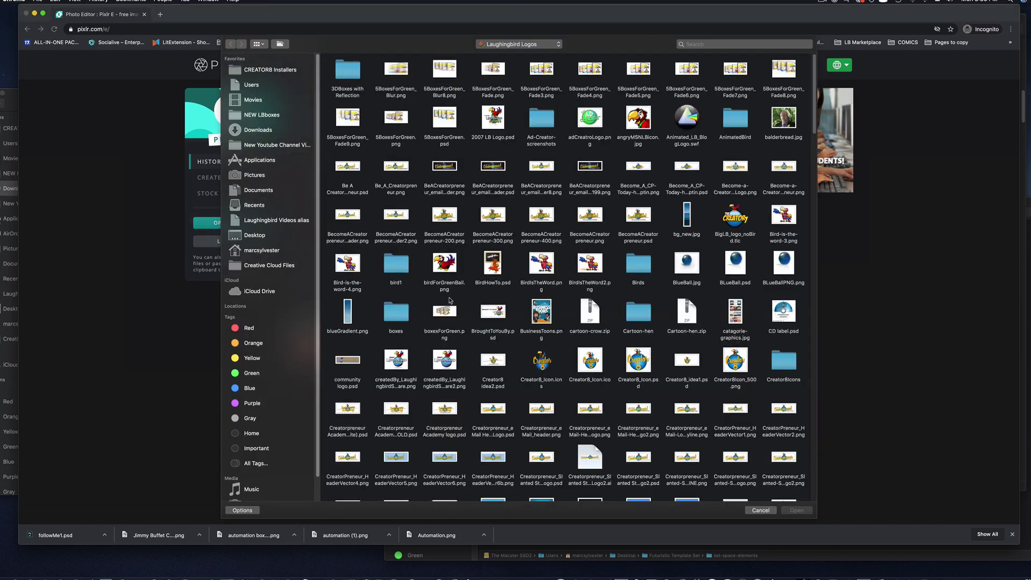
{"action": "scroll", "coordinate": [466, 287], "scroll_direction": "down", "scroll_amount": 2}
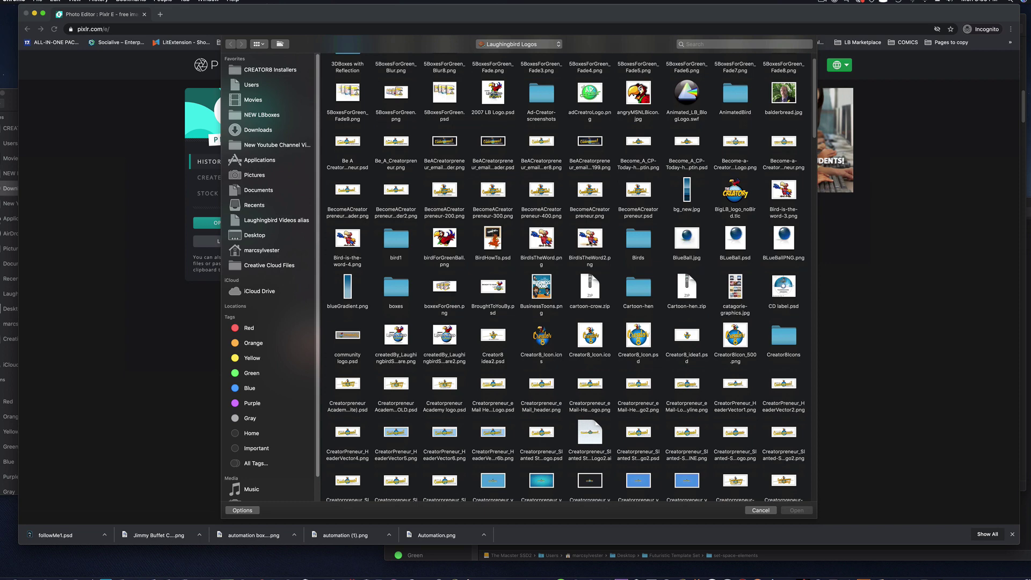
{"action": "double_click", "coordinate": [589, 239]}
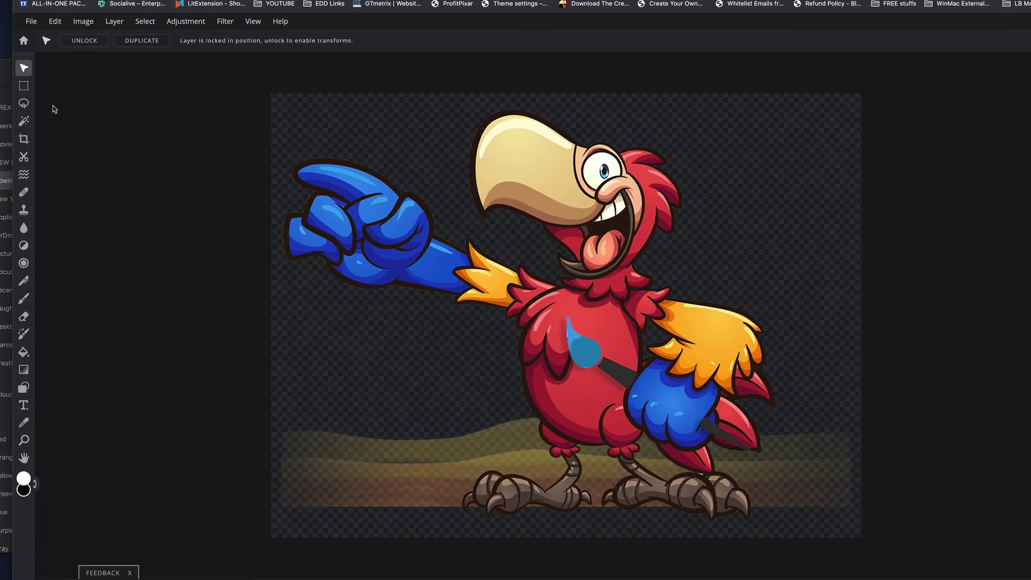
Step: Lasso-select the parrot's beak
{"action": "left_click", "coordinate": [22, 94]}
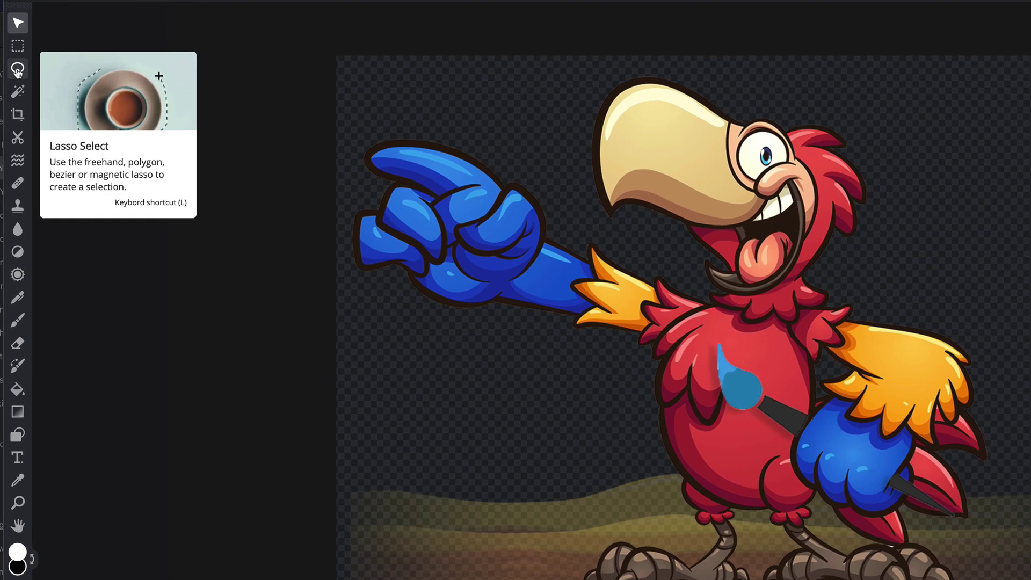
{"action": "mouse_move", "coordinate": [728, 93]}
{"action": "left_mouse_down"}
{"action": "mouse_move", "coordinate": [626, 60]}
{"action": "mouse_move", "coordinate": [572, 84]}
{"action": "mouse_move", "coordinate": [559, 167]}
{"action": "mouse_move", "coordinate": [611, 232]}
{"action": "mouse_move", "coordinate": [736, 227]}
{"action": "mouse_move", "coordinate": [763, 211]}
{"action": "mouse_move", "coordinate": [740, 185]}
{"action": "left_mouse_up"}
{"action": "left_click_drag", "start_coordinate": [728, 146], "coordinate": [729, 88]}
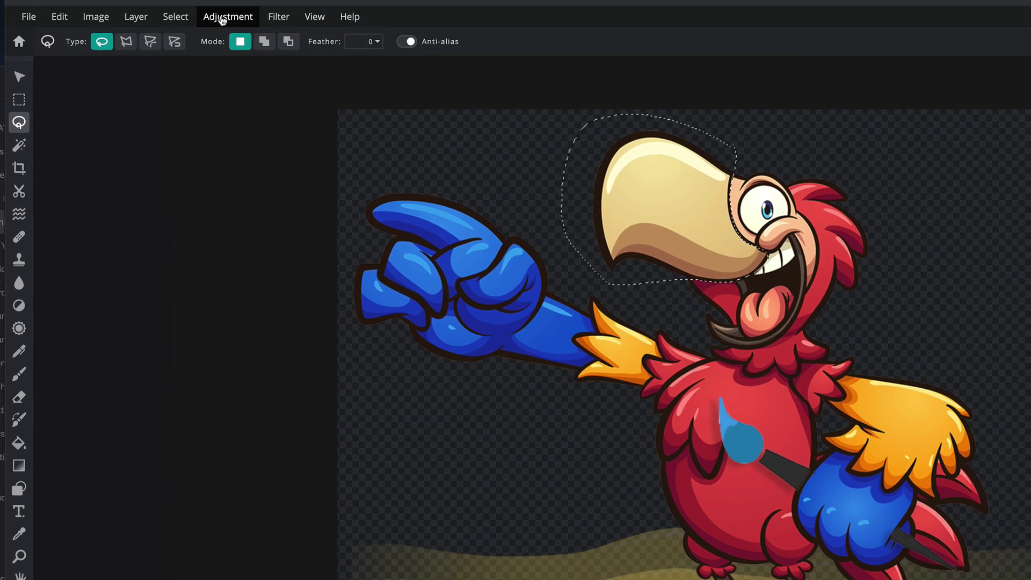
Step: Apply Hue & saturation with Hue 134, Saturation 30, Lightness -9 to the beak, then deselect
{"action": "left_click", "coordinate": [222, 20]}
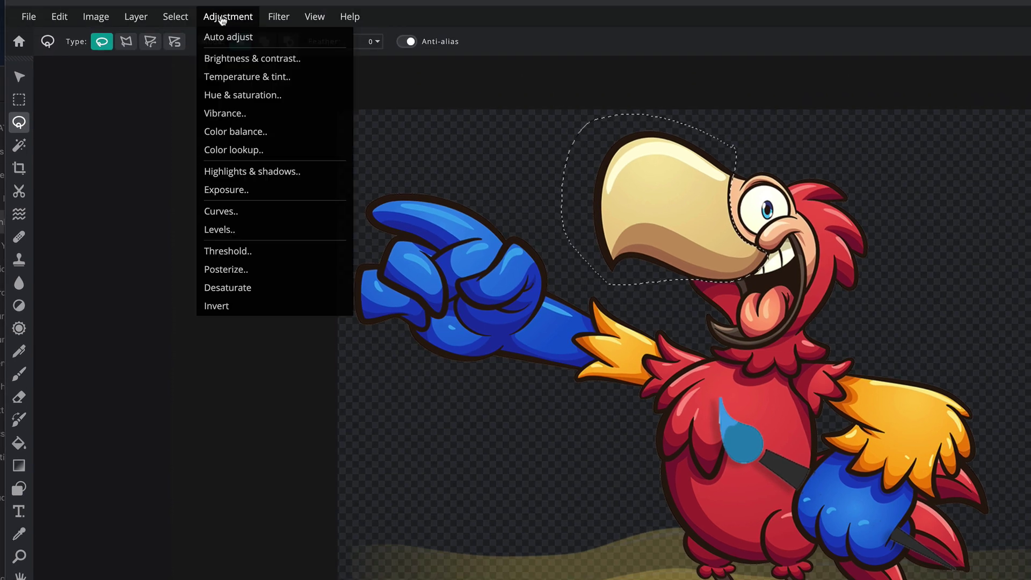
{"action": "left_click", "coordinate": [232, 98]}
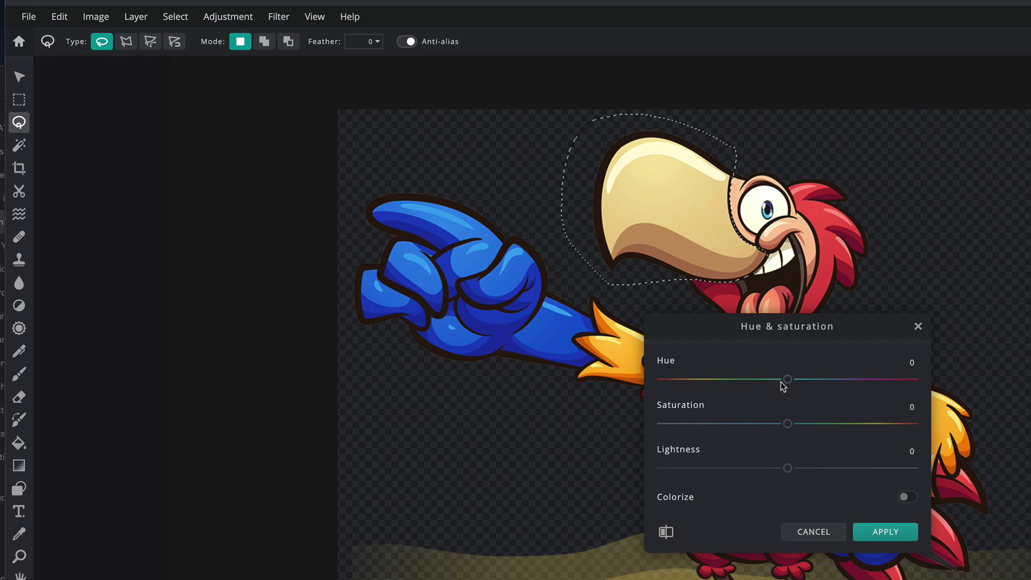
{"action": "left_click_drag", "start_coordinate": [787, 379], "coordinate": [882, 386]}
{"action": "left_click_drag", "start_coordinate": [792, 426], "coordinate": [825, 424]}
{"action": "left_click_drag", "start_coordinate": [787, 468], "coordinate": [778, 469]}
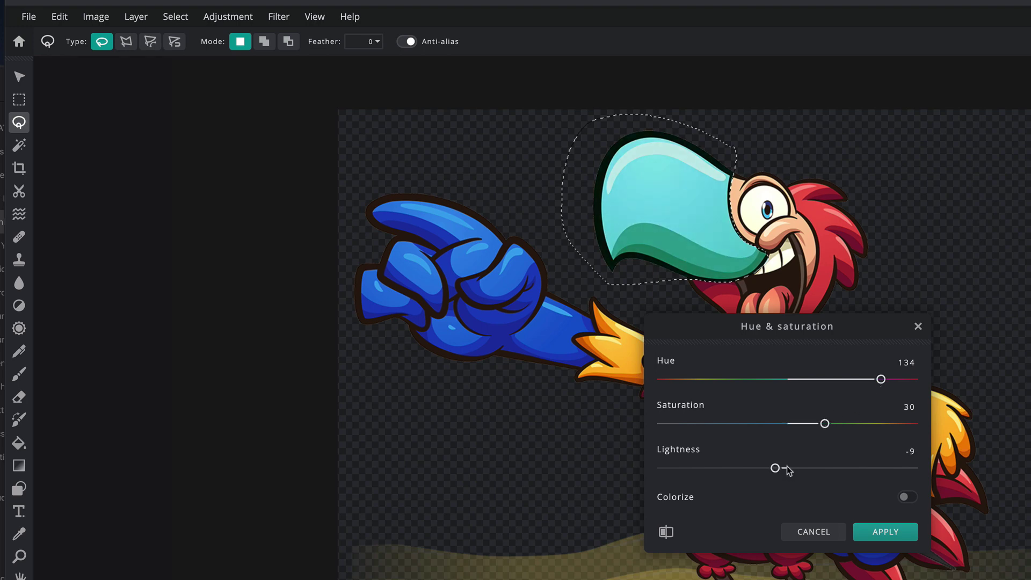
{"action": "left_click", "coordinate": [865, 531]}
{"action": "left_click", "coordinate": [917, 253]}
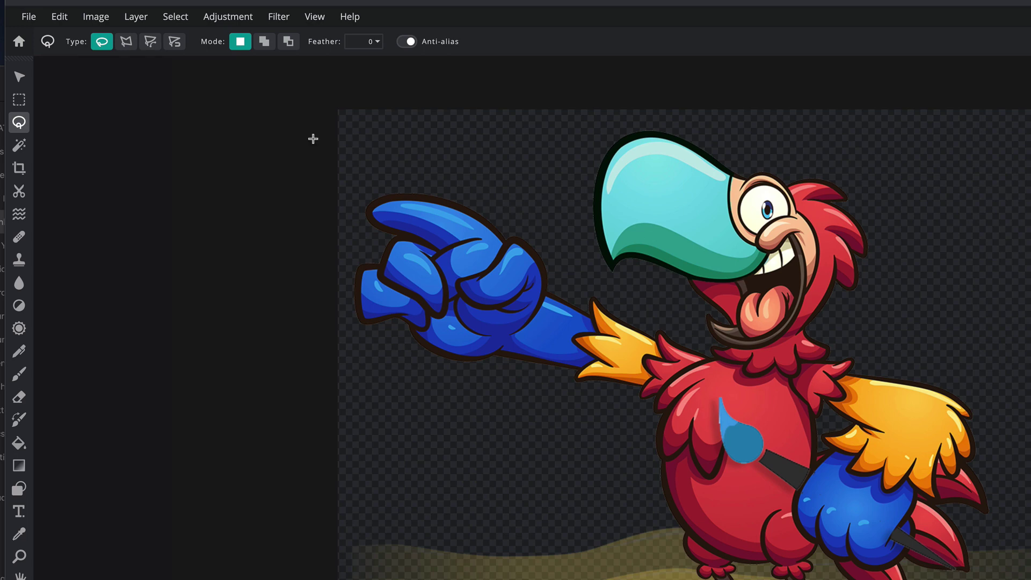
Step: Wand-select the blue arm and fist, adding the upper finger, knuckle and lowest finger
{"action": "left_click", "coordinate": [19, 146]}
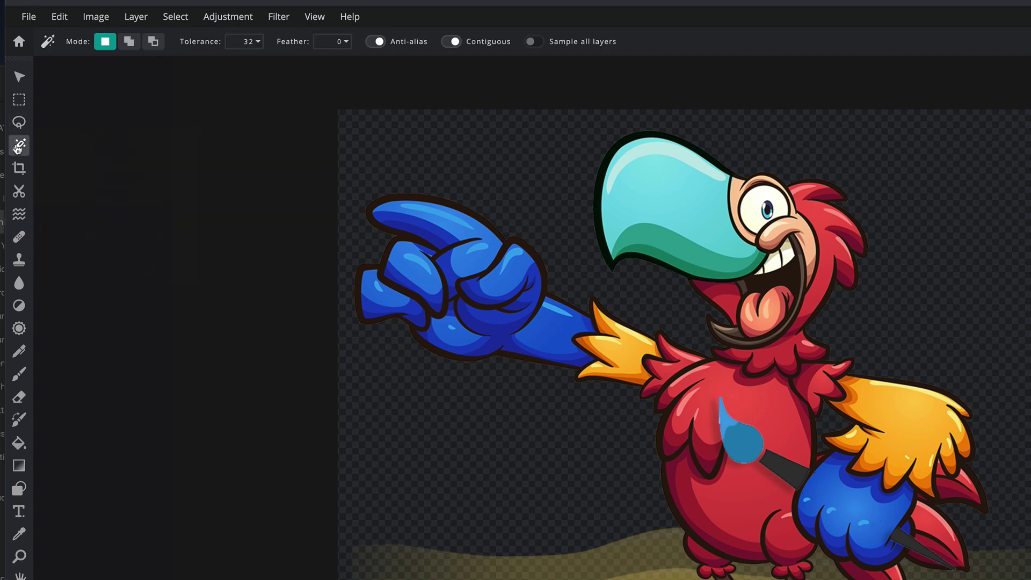
{"action": "left_click", "coordinate": [554, 342]}
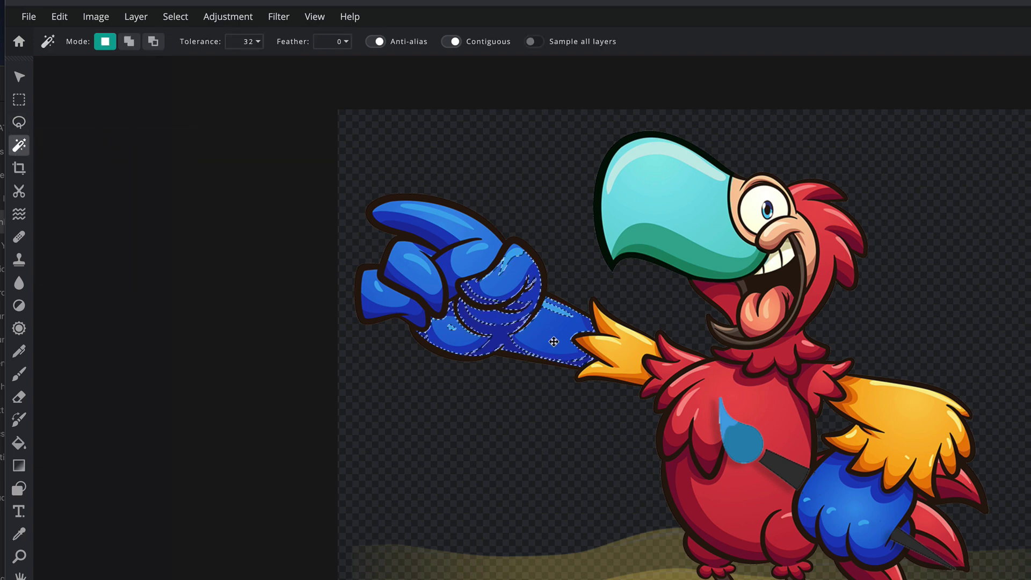
{"action": "key", "text": "shift"}
{"action": "left_click", "coordinate": [462, 267]}
{"action": "left_click", "coordinate": [435, 286]}
{"action": "left_click", "coordinate": [387, 299]}
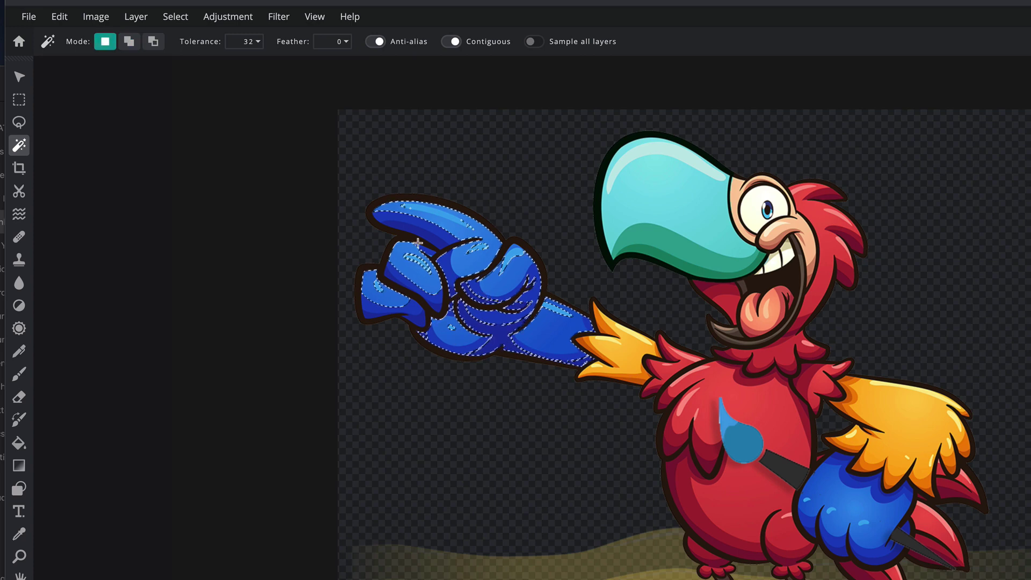
Step: Shift the selected arm's hue to 122 with Hue & saturation, apply, and deselect
{"action": "left_click", "coordinate": [243, 19]}
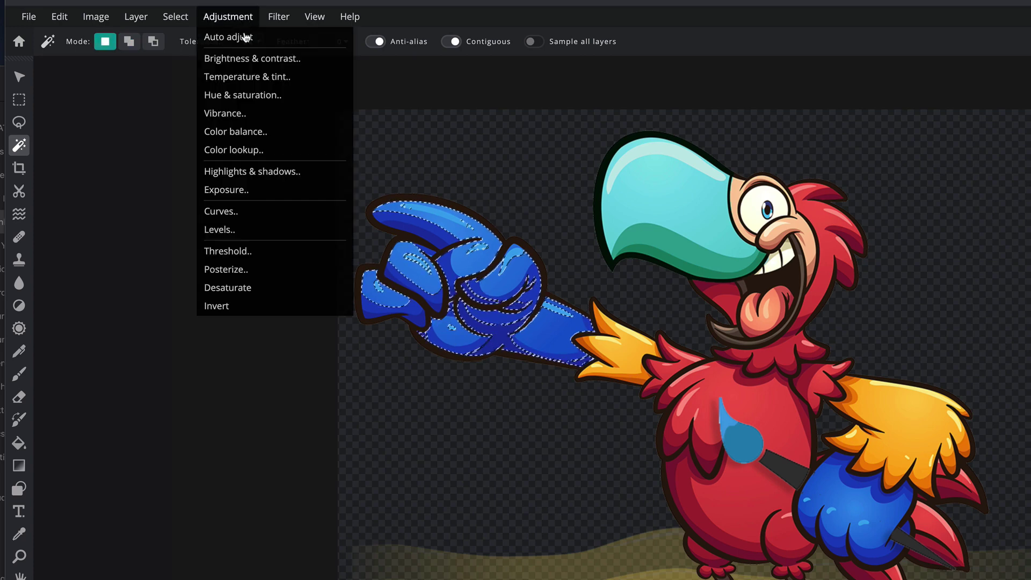
{"action": "left_click", "coordinate": [248, 97]}
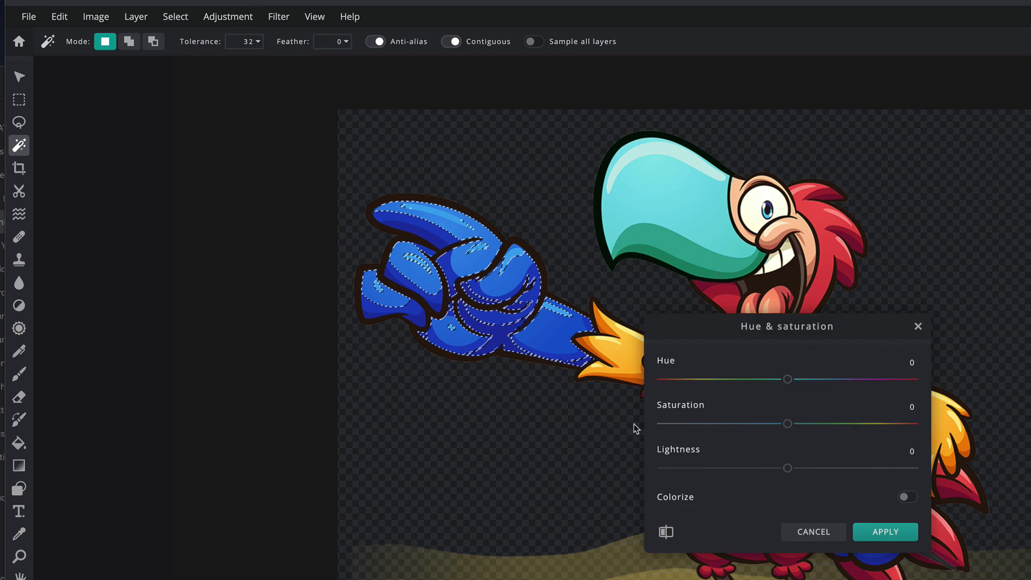
{"action": "left_click_drag", "start_coordinate": [787, 380], "coordinate": [863, 389]}
{"action": "left_click", "coordinate": [865, 530]}
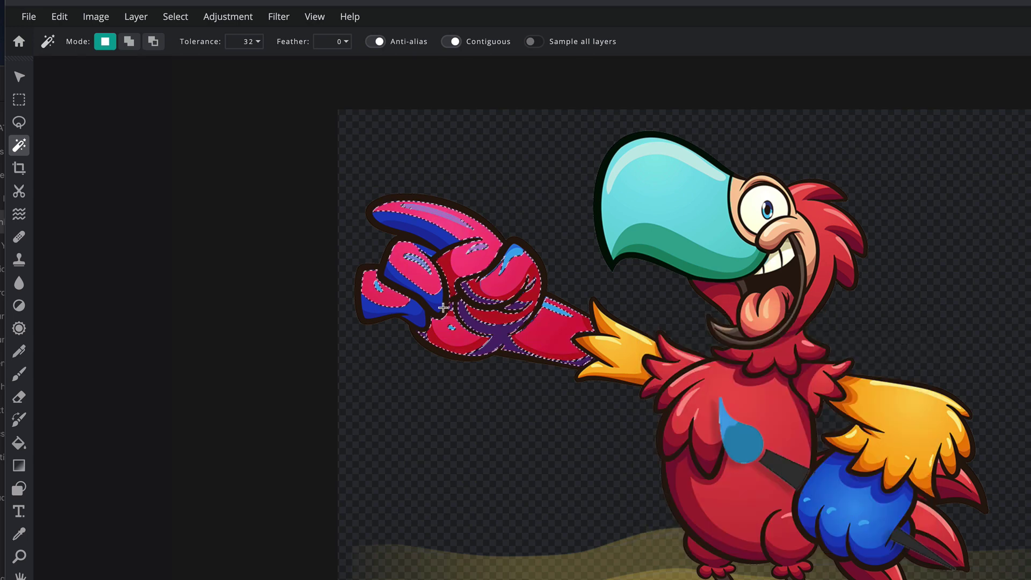
{"action": "key", "text": "ctrl+d"}
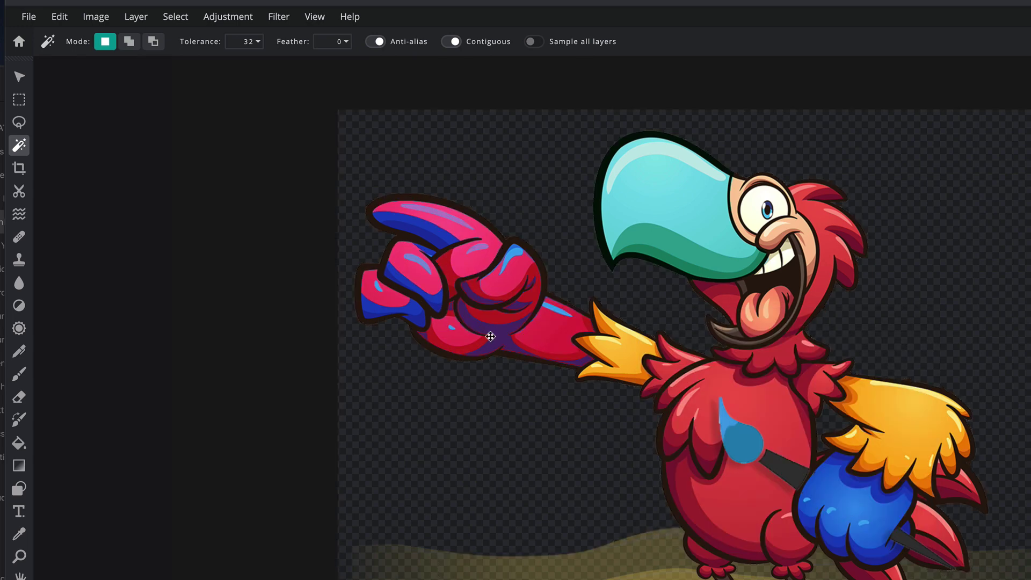
Step: Wand-select the leftover purple and blue streaks and bands on the hand
{"action": "left_click", "coordinate": [501, 334]}
{"action": "key", "text": "shift"}
{"action": "left_click", "coordinate": [435, 301], "text": "shift"}
{"action": "left_click", "coordinate": [416, 318]}
{"action": "left_click", "coordinate": [422, 229]}
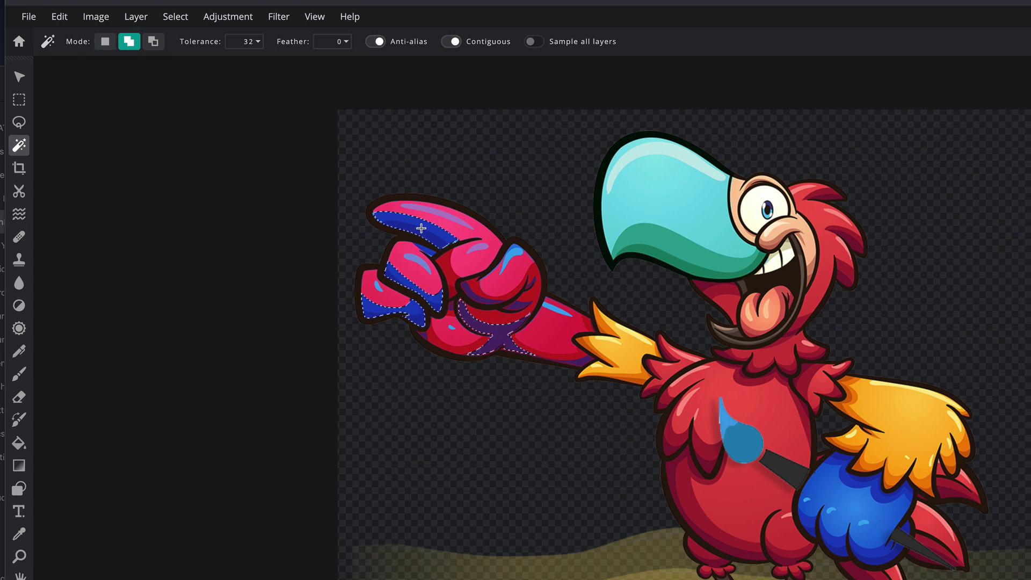
{"action": "left_click", "coordinate": [481, 294]}
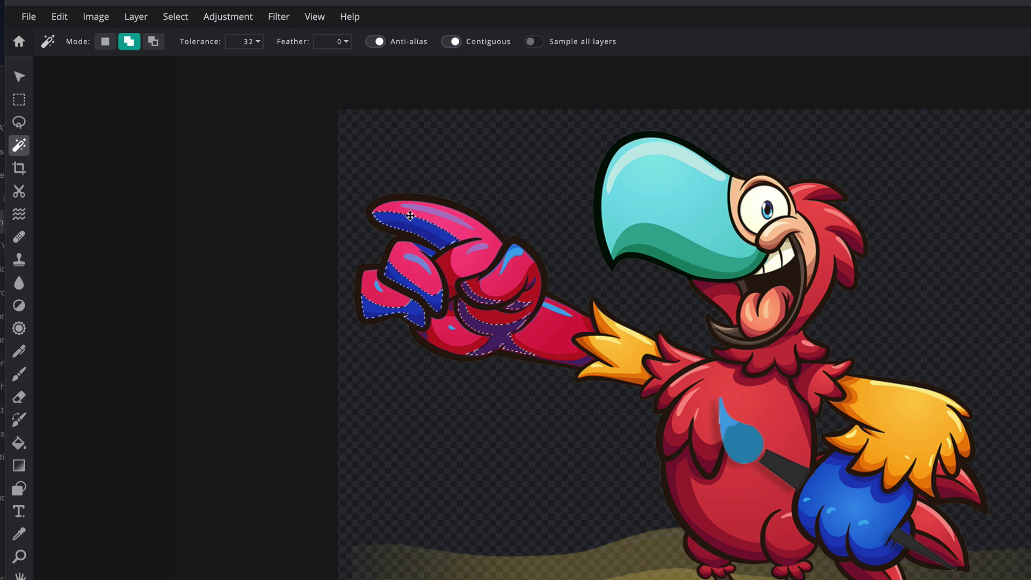
Step: Colorize the selected streaks with Hue 156, Saturation 52, Lightness 16, apply, then select the transparent background
{"action": "left_click", "coordinate": [227, 16]}
{"action": "left_click", "coordinate": [245, 95]}
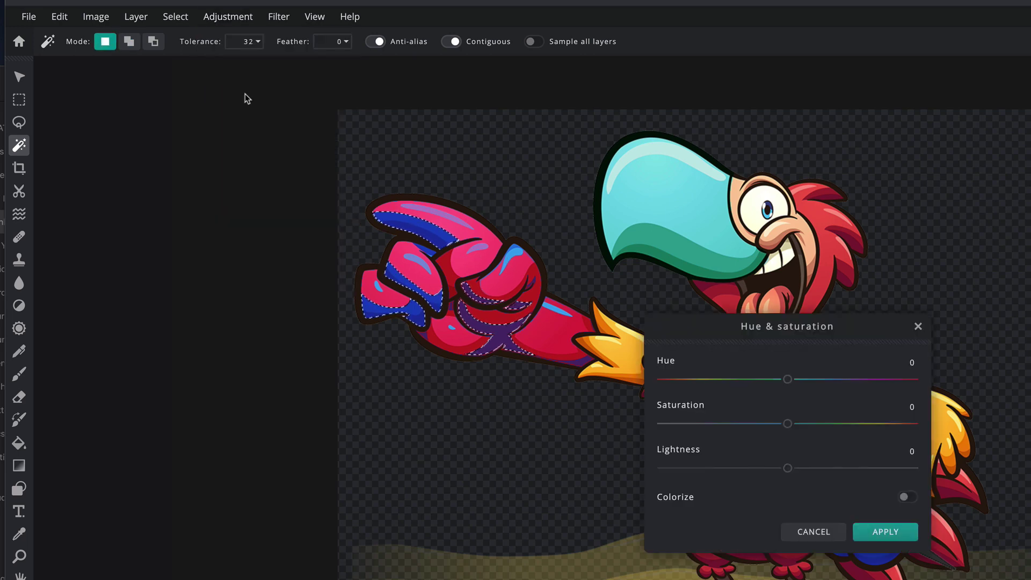
{"action": "mouse_move", "coordinate": [787, 379]}
{"action": "left_mouse_down"}
{"action": "mouse_move", "coordinate": [886, 380]}
{"action": "mouse_move", "coordinate": [879, 386]}
{"action": "left_mouse_up"}
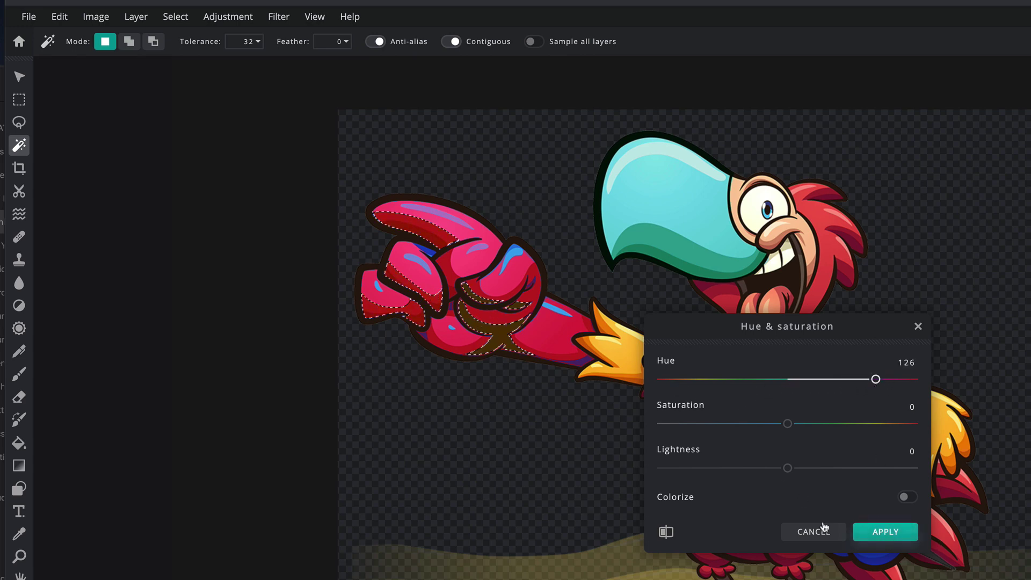
{"action": "left_click", "coordinate": [909, 498]}
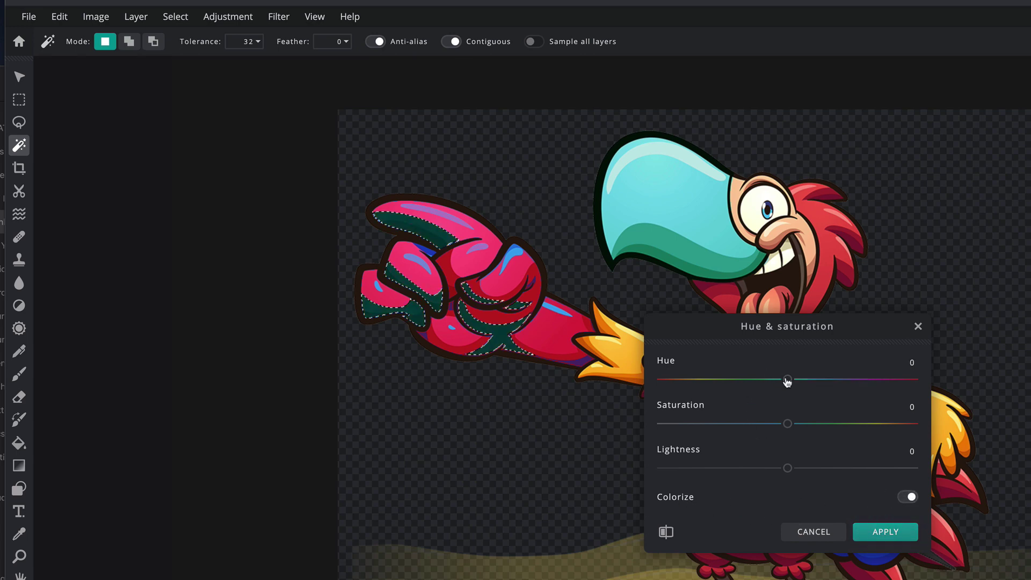
{"action": "mouse_move", "coordinate": [789, 382]}
{"action": "left_mouse_down"}
{"action": "mouse_move", "coordinate": [895, 386]}
{"action": "mouse_move", "coordinate": [750, 386]}
{"action": "mouse_move", "coordinate": [880, 382]}
{"action": "left_mouse_up"}
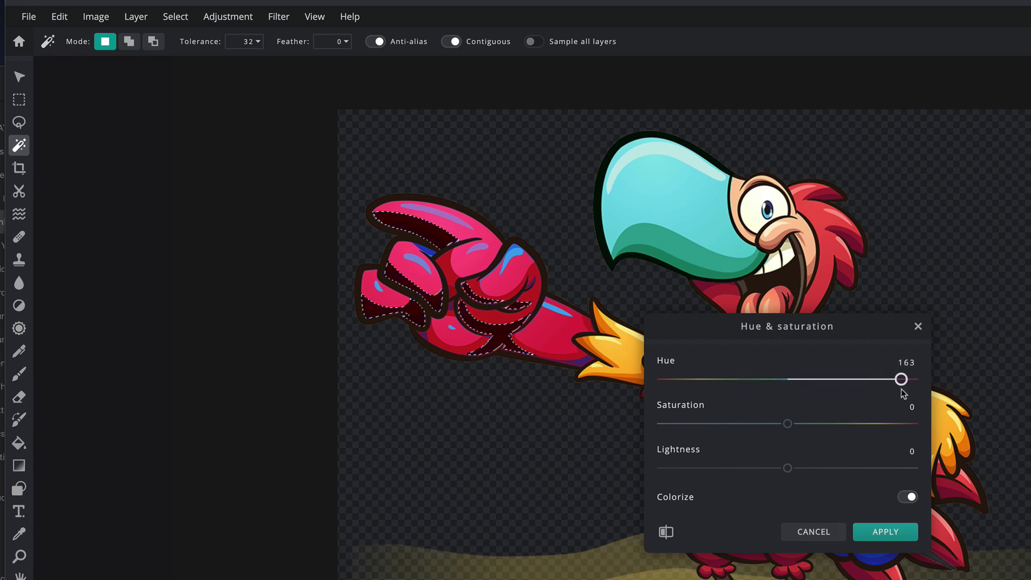
{"action": "left_click_drag", "start_coordinate": [901, 390], "coordinate": [895, 397]}
{"action": "mouse_move", "coordinate": [788, 468]}
{"action": "left_mouse_down"}
{"action": "mouse_move", "coordinate": [836, 469]}
{"action": "mouse_move", "coordinate": [807, 468]}
{"action": "left_mouse_up"}
{"action": "left_click_drag", "start_coordinate": [787, 424], "coordinate": [853, 424]}
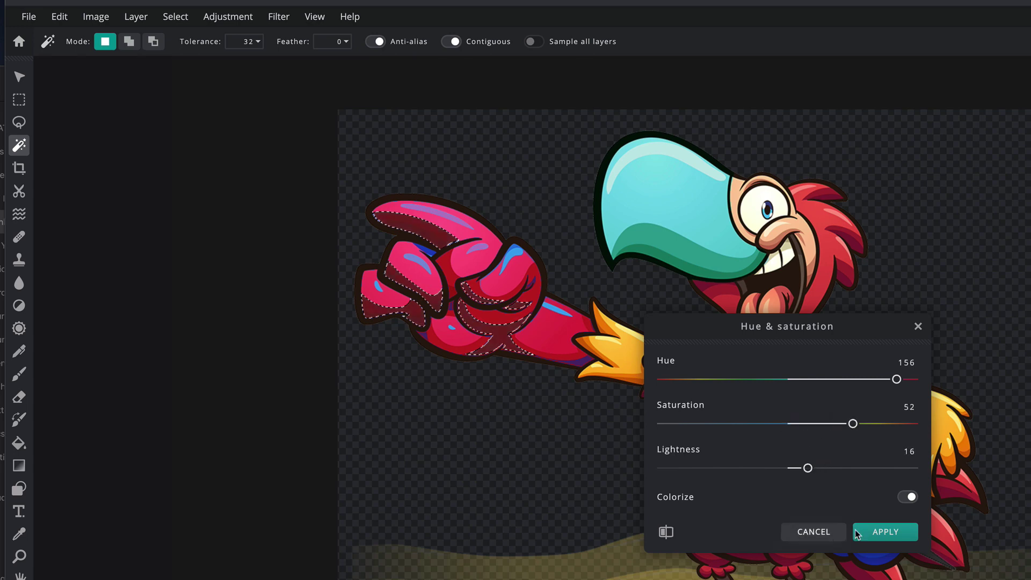
{"action": "left_click", "coordinate": [885, 532]}
{"action": "left_click", "coordinate": [561, 456]}
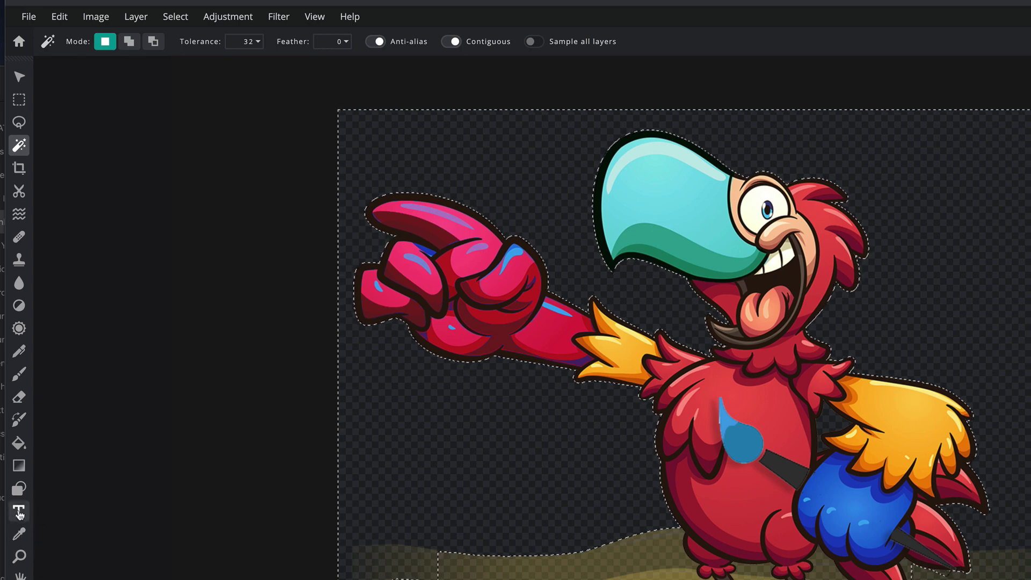
Step: Set the foreground colour to the green preset and bucket-fill the transparent background around the parrot
{"action": "left_click", "coordinate": [18, 76]}
{"action": "key", "text": "super+d"}
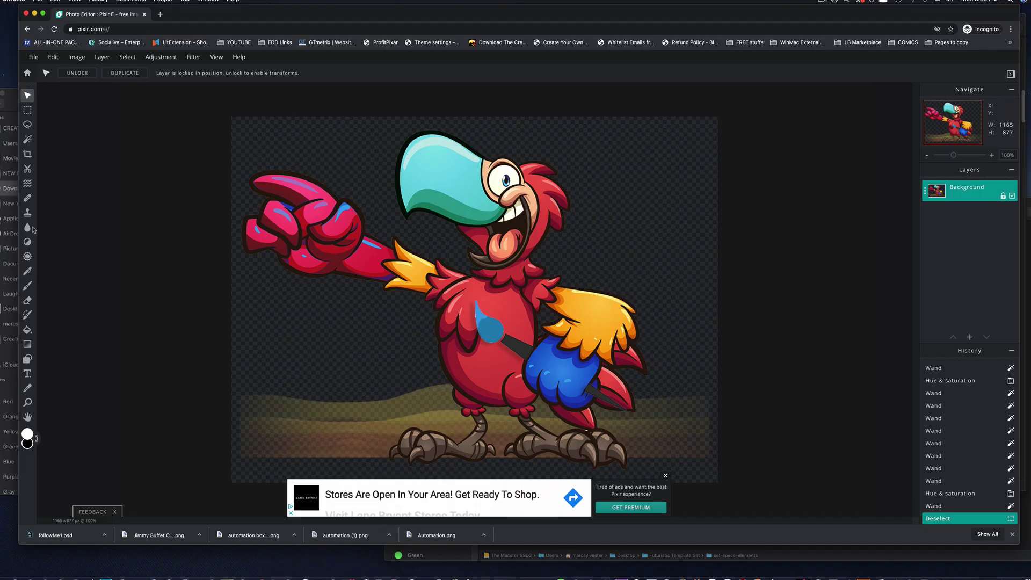
{"action": "left_click", "coordinate": [27, 434]}
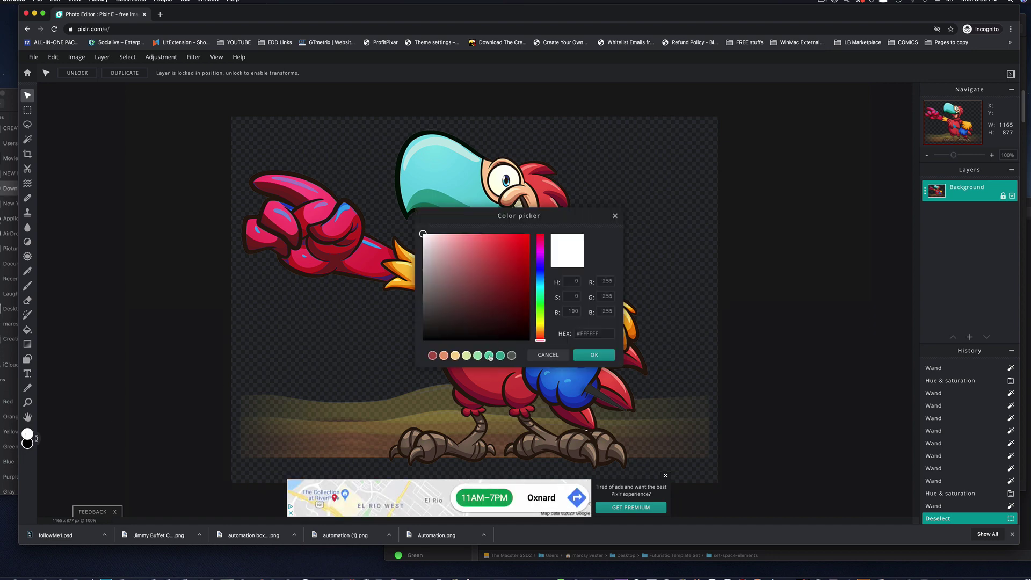
{"action": "left_click", "coordinate": [488, 355]}
{"action": "left_click", "coordinate": [597, 354]}
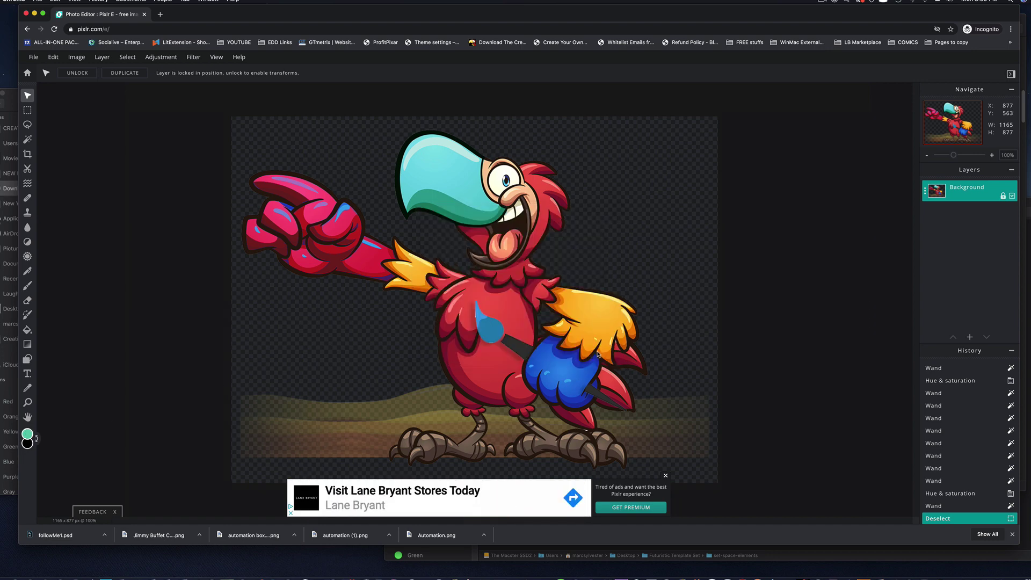
{"action": "left_click", "coordinate": [27, 330]}
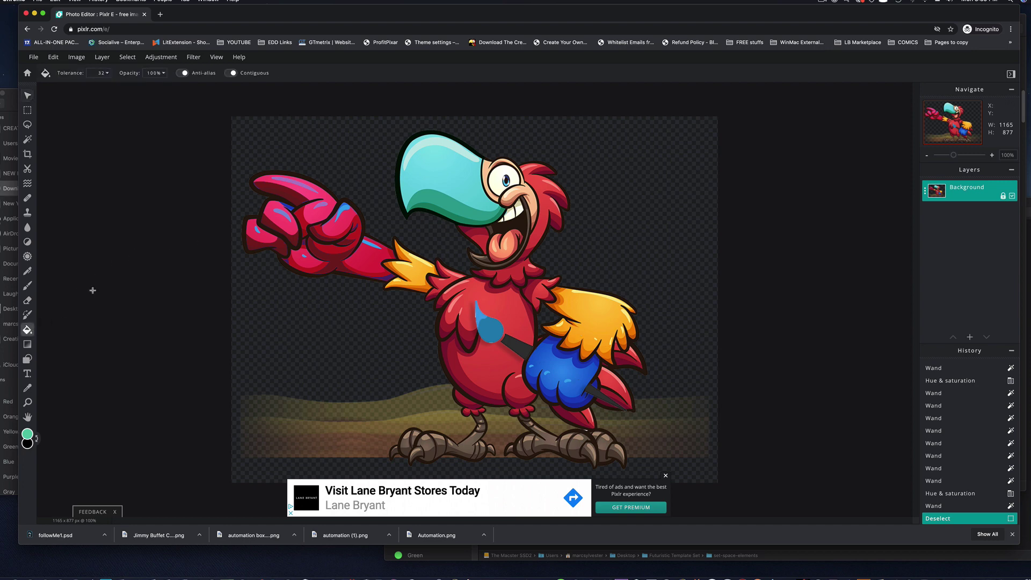
{"action": "left_click", "coordinate": [323, 147]}
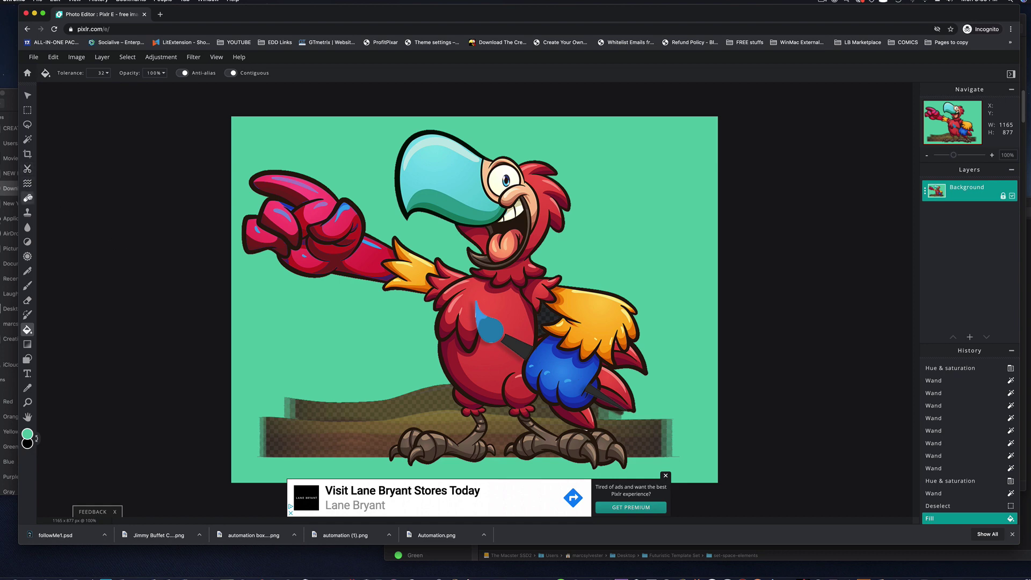
Step: Erase the dark lower-left ground patches and fill them with green
{"action": "left_click", "coordinate": [28, 300]}
{"action": "mouse_move", "coordinate": [335, 399]}
{"action": "left_mouse_down"}
{"action": "mouse_move", "coordinate": [384, 435]}
{"action": "mouse_move", "coordinate": [322, 438]}
{"action": "mouse_move", "coordinate": [312, 418]}
{"action": "mouse_move", "coordinate": [292, 436]}
{"action": "mouse_move", "coordinate": [319, 431]}
{"action": "mouse_move", "coordinate": [333, 411]}
{"action": "mouse_move", "coordinate": [272, 432]}
{"action": "mouse_move", "coordinate": [283, 435]}
{"action": "mouse_move", "coordinate": [264, 426]}
{"action": "mouse_move", "coordinate": [278, 382]}
{"action": "mouse_move", "coordinate": [262, 349]}
{"action": "mouse_move", "coordinate": [287, 374]}
{"action": "mouse_move", "coordinate": [385, 381]}
{"action": "mouse_move", "coordinate": [405, 394]}
{"action": "mouse_move", "coordinate": [367, 411]}
{"action": "mouse_move", "coordinate": [344, 405]}
{"action": "left_mouse_up"}
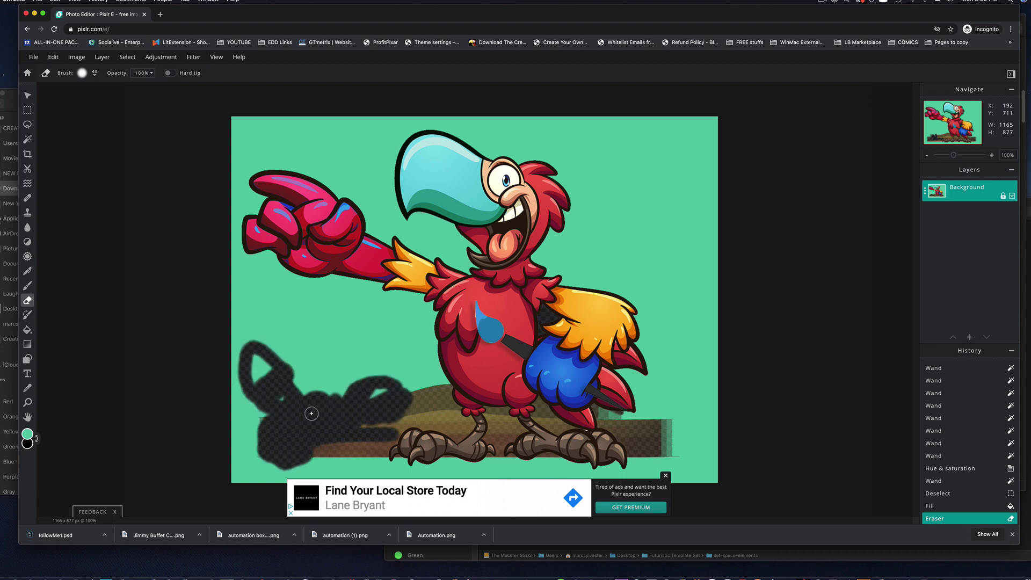
{"action": "mouse_move", "coordinate": [278, 410]}
{"action": "left_mouse_down"}
{"action": "mouse_move", "coordinate": [276, 396]}
{"action": "mouse_move", "coordinate": [284, 403]}
{"action": "left_mouse_up"}
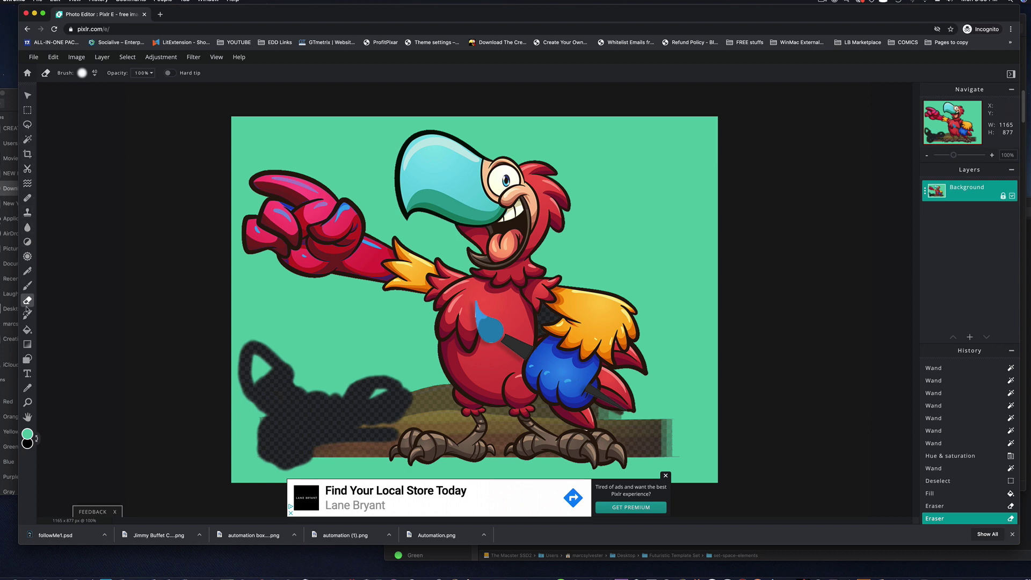
{"action": "left_click", "coordinate": [27, 329]}
{"action": "left_click", "coordinate": [309, 406]}
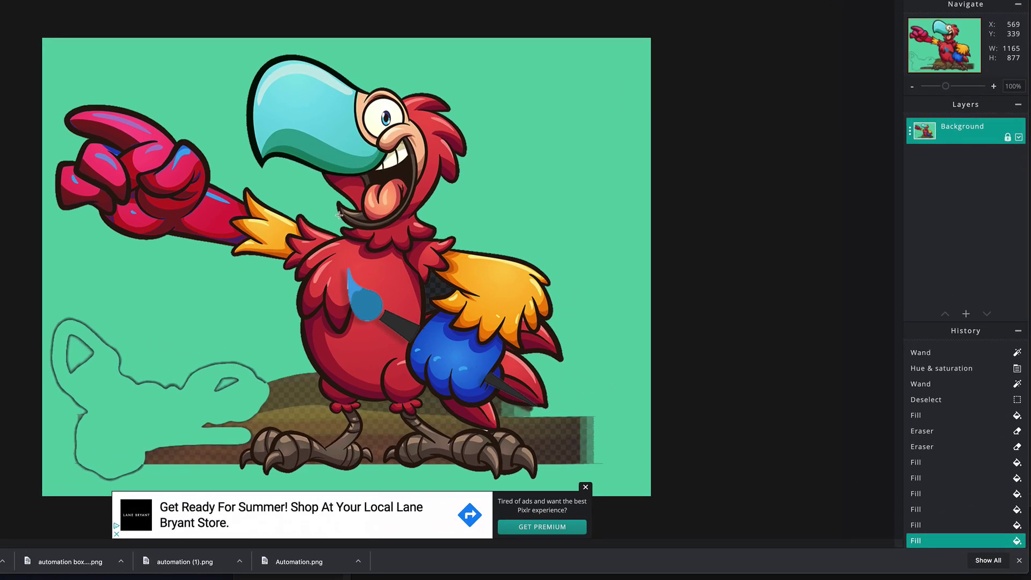
Step: Step back in History past the four green fills, both erasing passes and the background fill to Deselect
{"action": "left_click", "coordinate": [919, 525]}
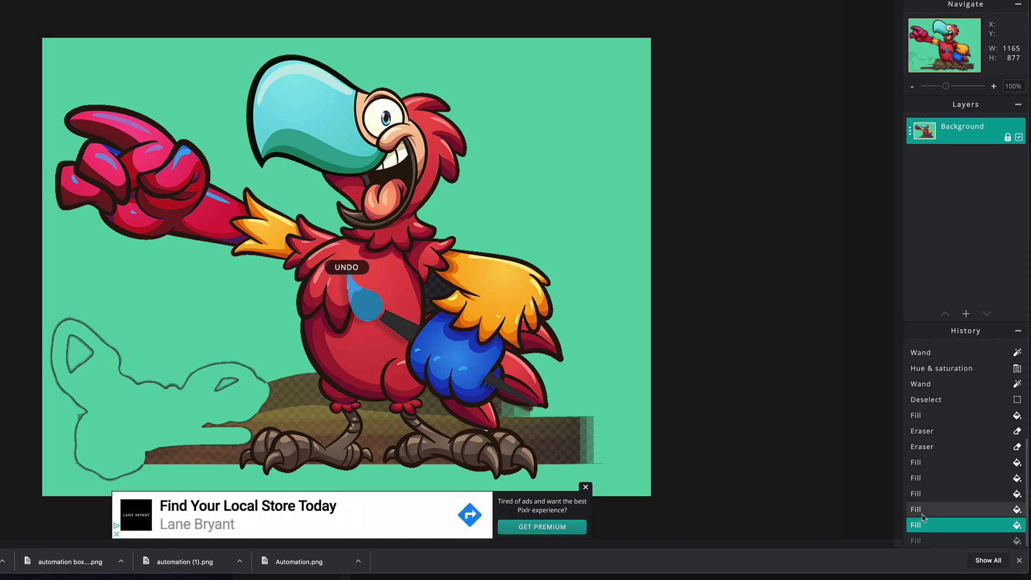
{"action": "left_click", "coordinate": [919, 510]}
{"action": "left_click", "coordinate": [918, 494]}
{"action": "left_click", "coordinate": [918, 477]}
{"action": "left_click", "coordinate": [918, 447]}
{"action": "left_click", "coordinate": [918, 430]}
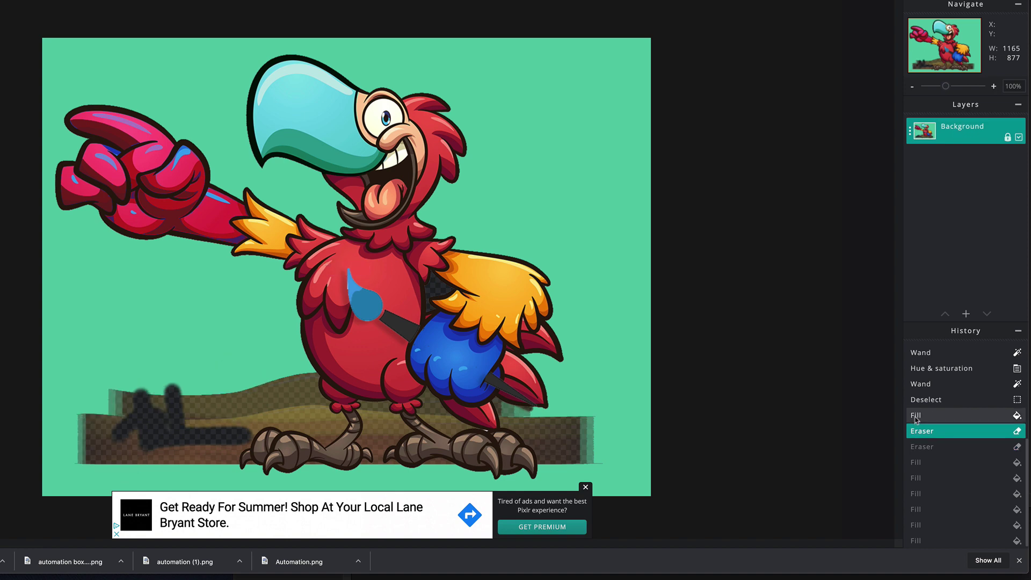
{"action": "left_click", "coordinate": [918, 415]}
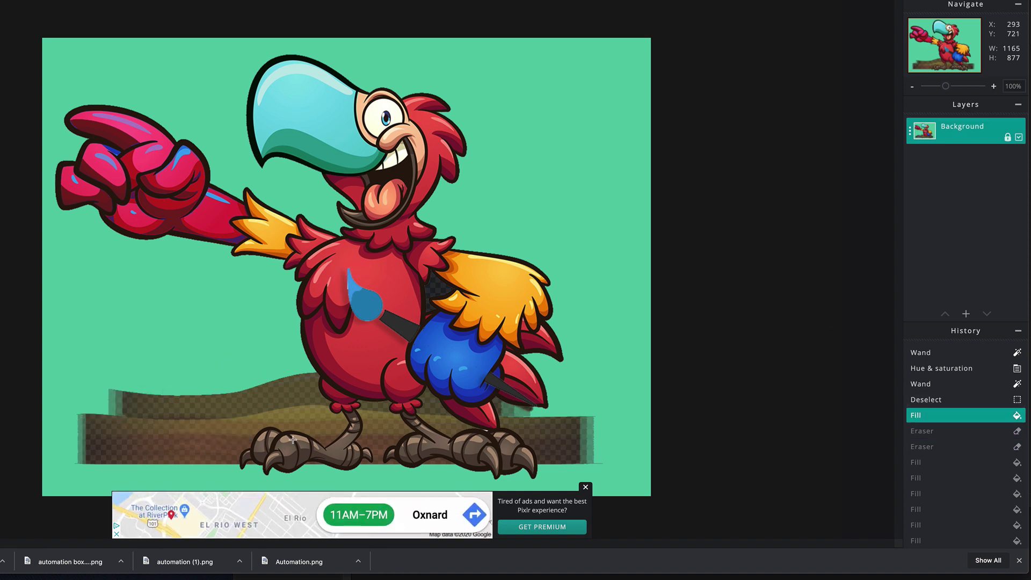
{"action": "left_click", "coordinate": [919, 401]}
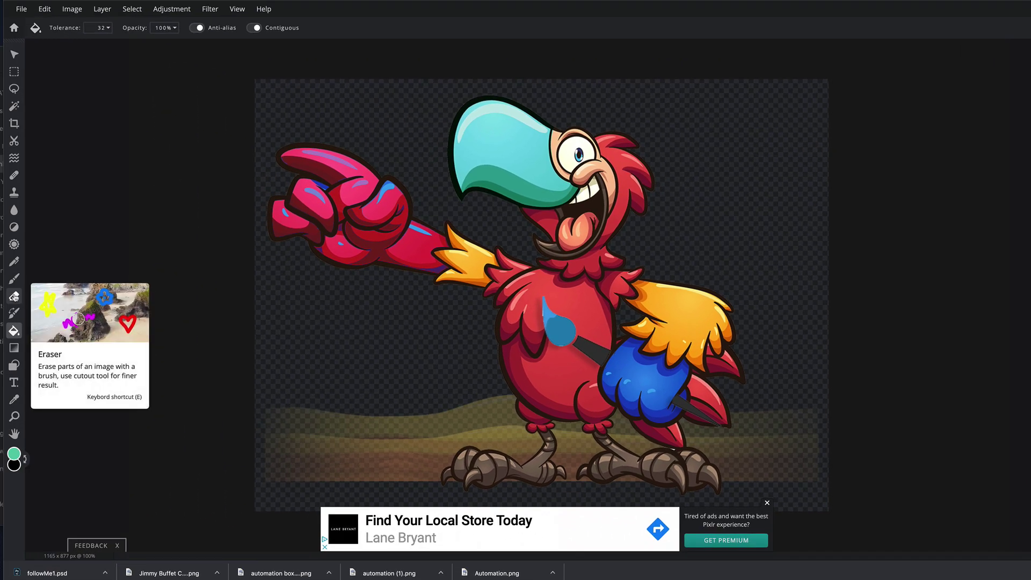
Step: Erase the left end of the ground strip, then fill the transparent background around the parrot with green
{"action": "left_click", "coordinate": [14, 296]}
{"action": "mouse_move", "coordinate": [478, 396]}
{"action": "left_mouse_down"}
{"action": "mouse_move", "coordinate": [443, 413]}
{"action": "mouse_move", "coordinate": [417, 446]}
{"action": "mouse_move", "coordinate": [413, 486]}
{"action": "mouse_move", "coordinate": [396, 372]}
{"action": "mouse_move", "coordinate": [374, 487]}
{"action": "mouse_move", "coordinate": [375, 475]}
{"action": "mouse_move", "coordinate": [318, 492]}
{"action": "mouse_move", "coordinate": [343, 418]}
{"action": "mouse_move", "coordinate": [400, 420]}
{"action": "mouse_move", "coordinate": [476, 400]}
{"action": "left_mouse_up"}
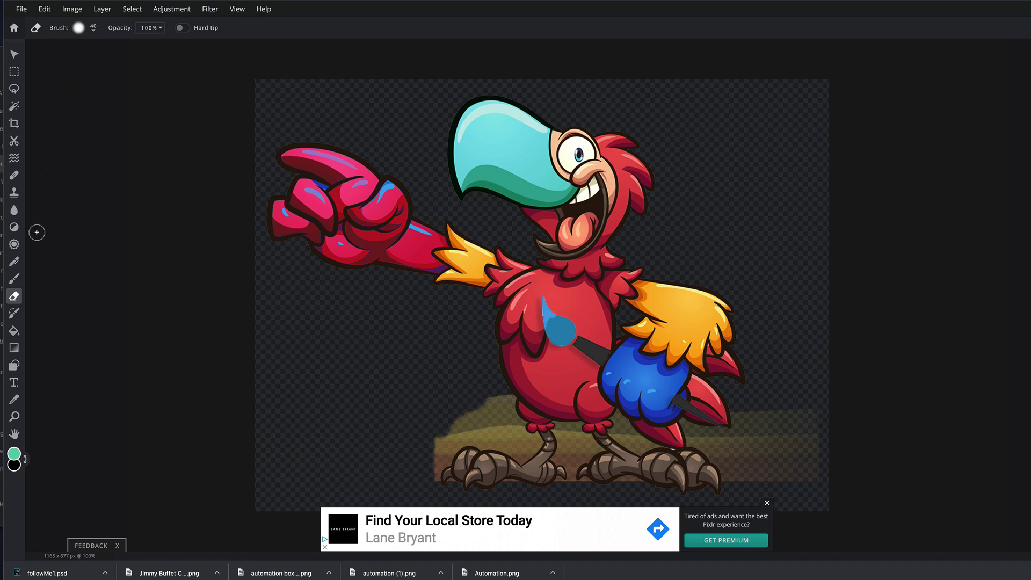
{"action": "left_click", "coordinate": [13, 332]}
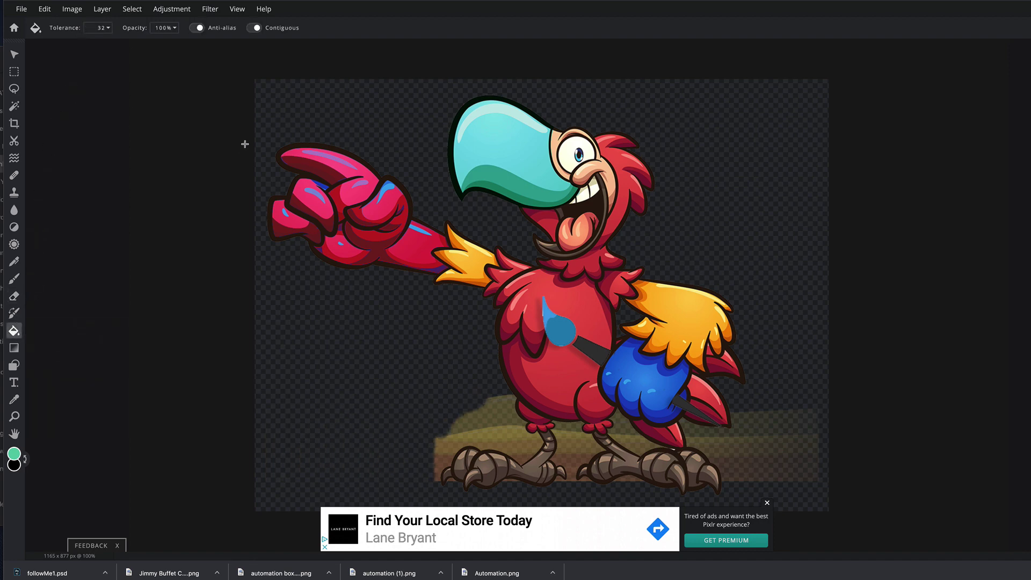
{"action": "left_click", "coordinate": [339, 126]}
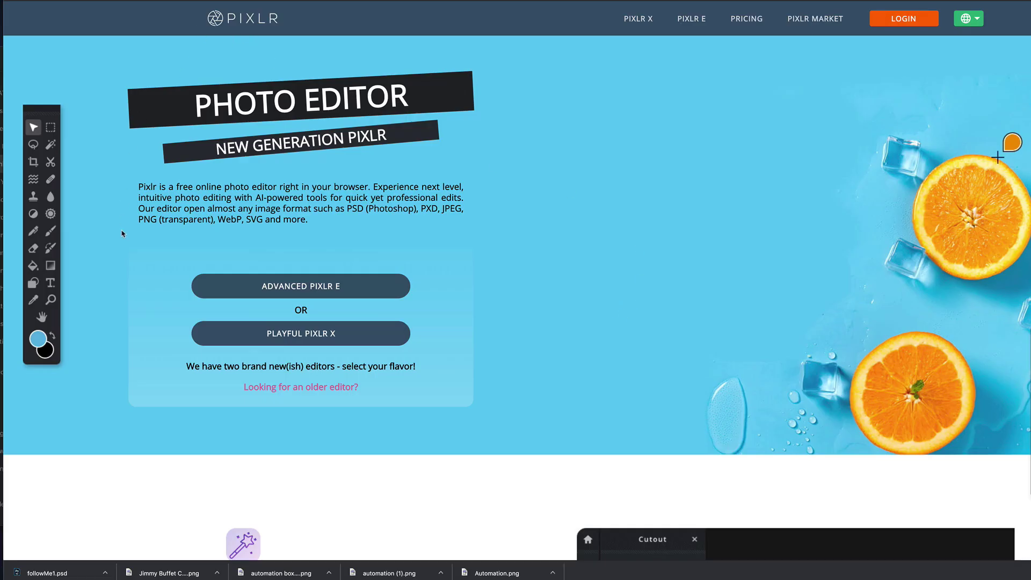
Step: Go to Pixlr Market and browse its featured graphic templates
{"action": "left_click", "coordinate": [815, 21]}
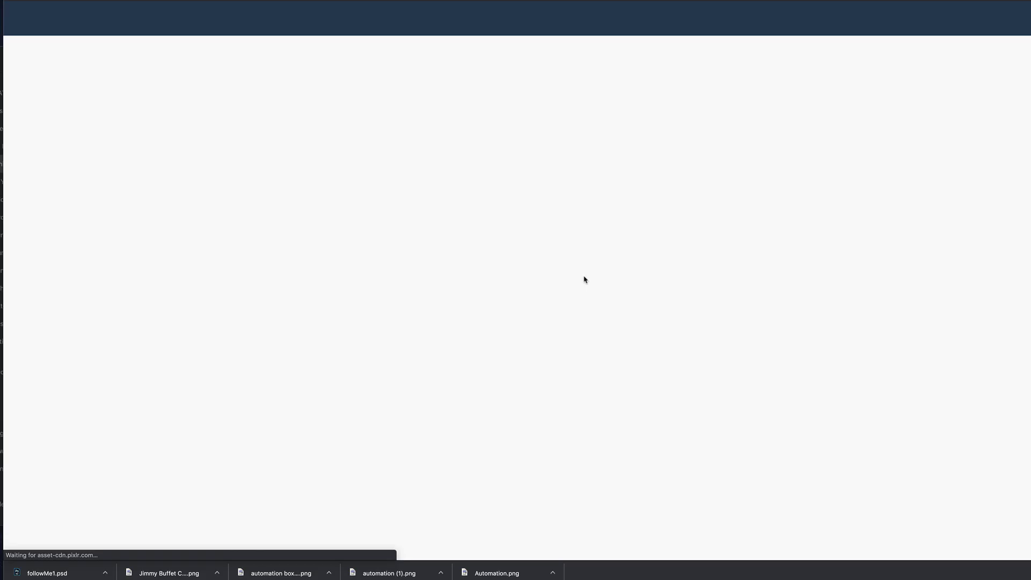
{"action": "scroll", "coordinate": [584, 278], "scroll_direction": "down", "scroll_amount": 3}
{"action": "scroll", "coordinate": [584, 279], "scroll_direction": "down", "scroll_amount": 4}
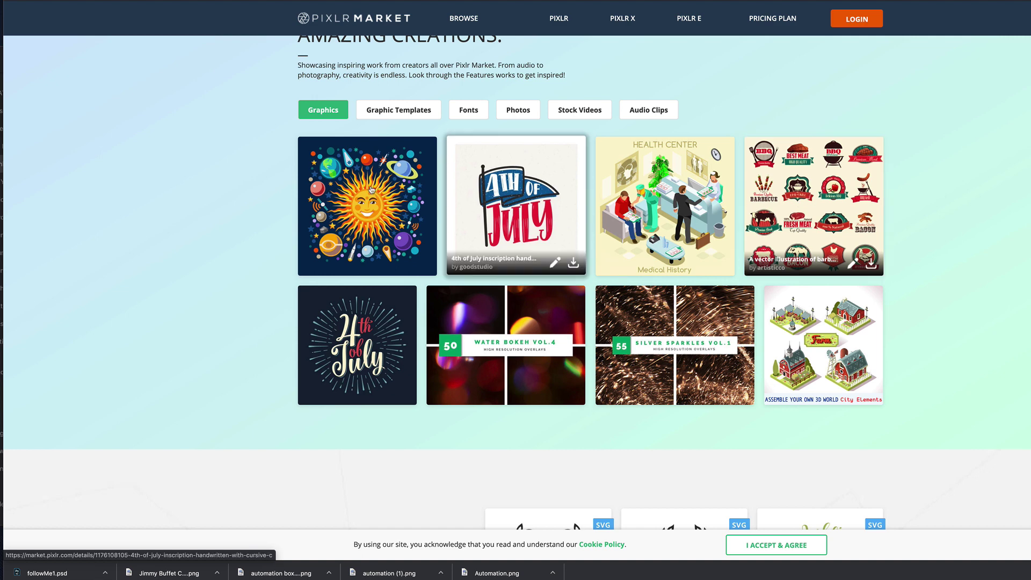
{"action": "left_click", "coordinate": [386, 115]}
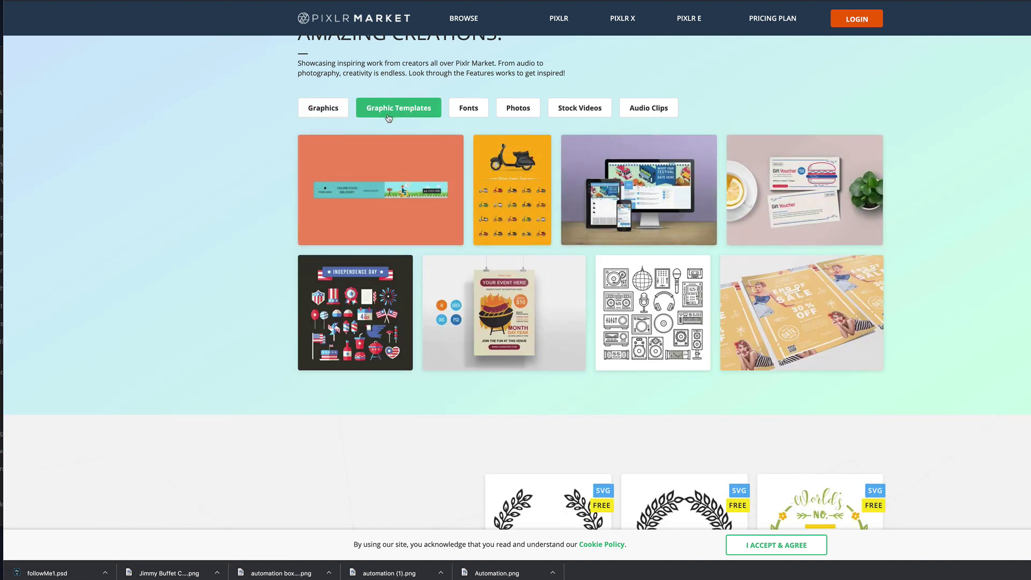
{"action": "scroll", "coordinate": [386, 117], "scroll_direction": "down", "scroll_amount": 2}
{"action": "scroll", "coordinate": [390, 117], "scroll_direction": "down", "scroll_amount": 4}
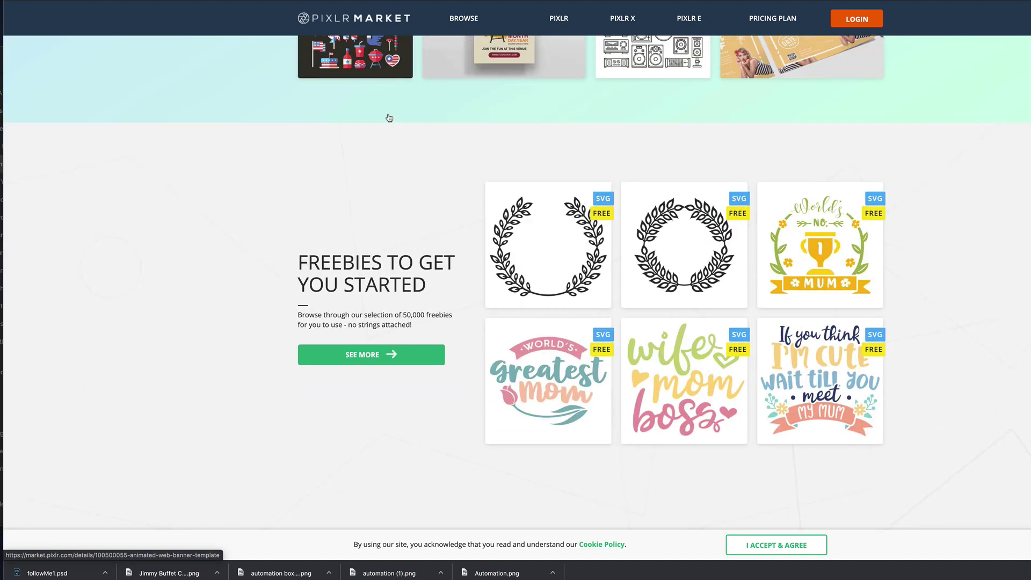
{"action": "scroll", "coordinate": [389, 118], "scroll_direction": "up", "scroll_amount": 8}
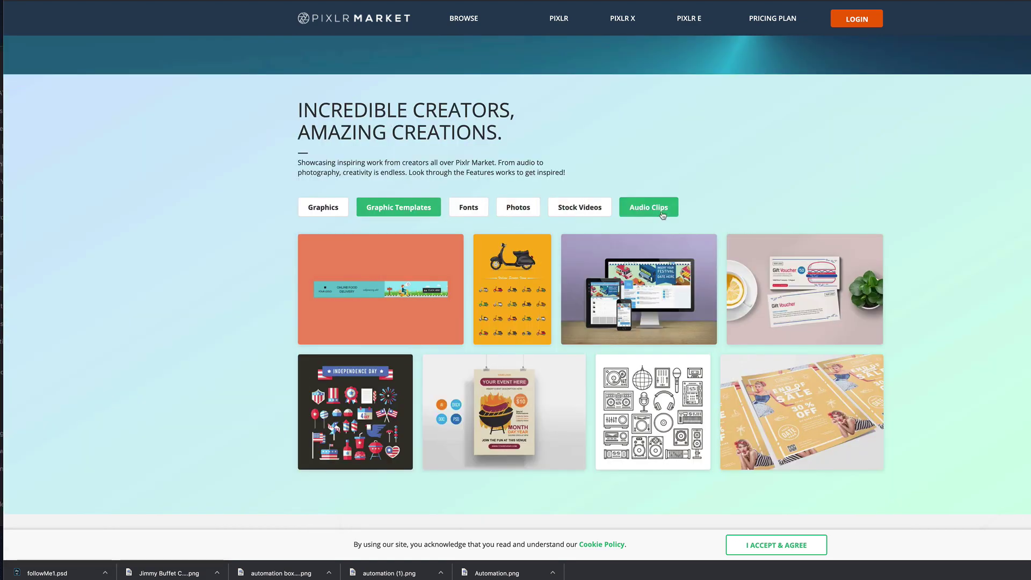
Step: Play the Morning Breeze audio clip from the featured audio clips, then return to featured graphics
{"action": "left_click", "coordinate": [643, 208]}
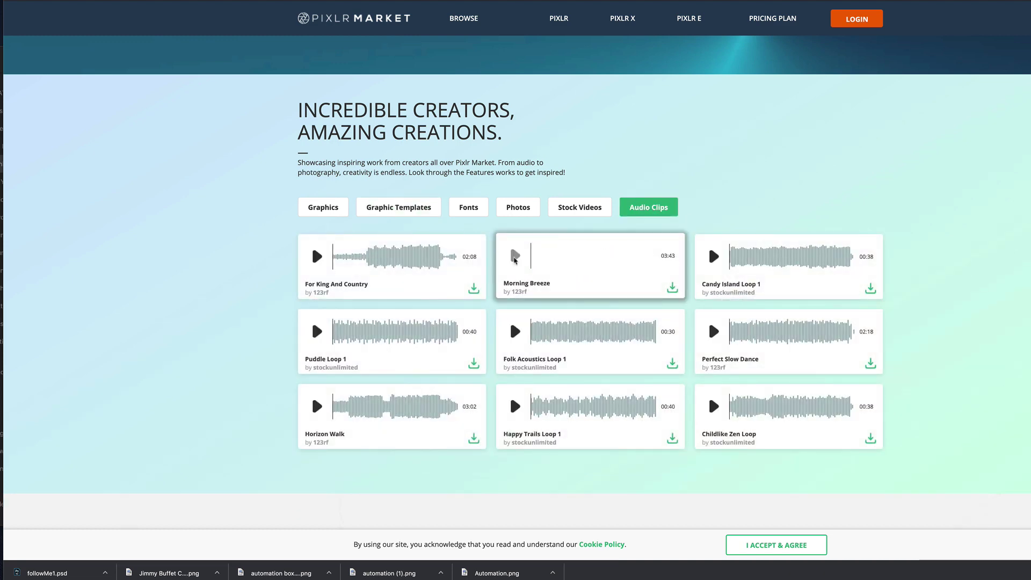
{"action": "left_click", "coordinate": [515, 257]}
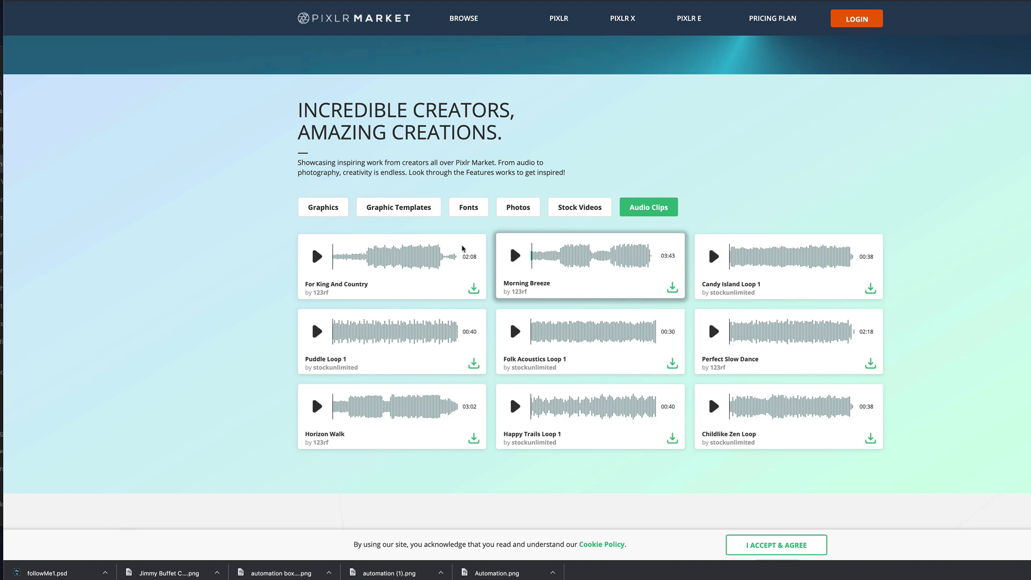
{"action": "left_click", "coordinate": [325, 205]}
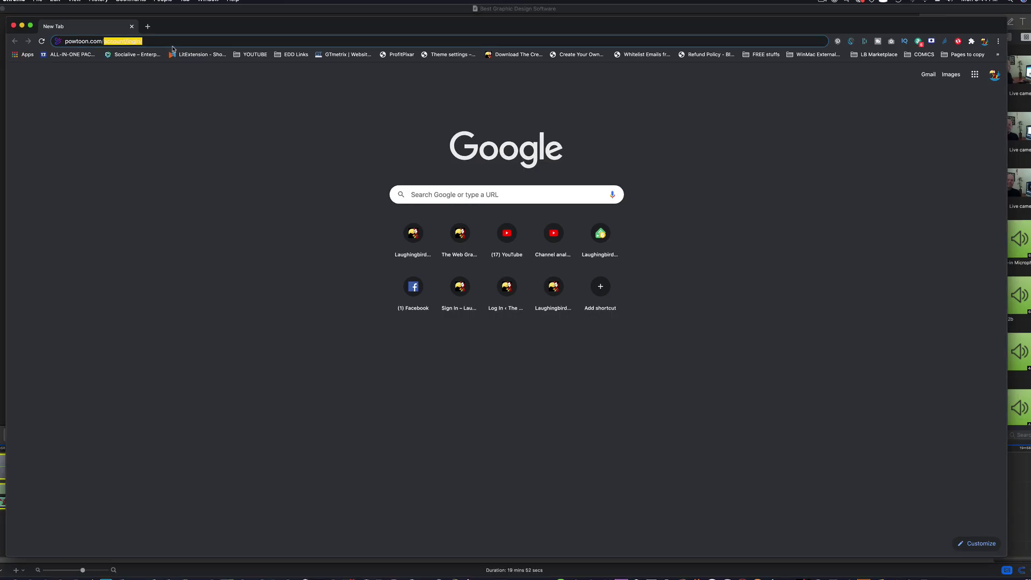
Step: Load powtoon.com, then go to the powtoon.com/account/login/ page from the address suggestions
{"action": "key", "text": "Delete"}
{"action": "key", "text": "Return"}
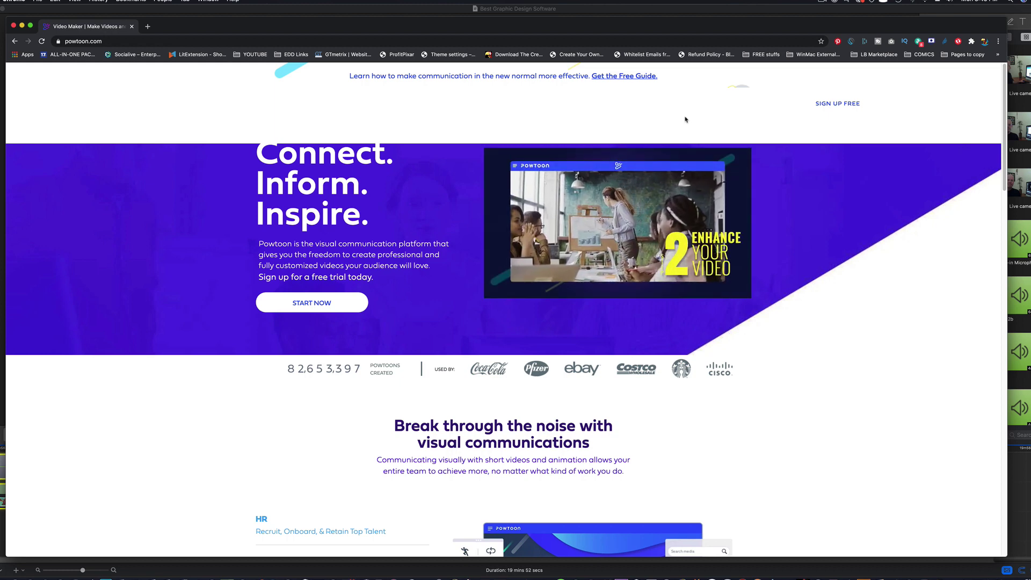
{"action": "left_click", "coordinate": [133, 41]}
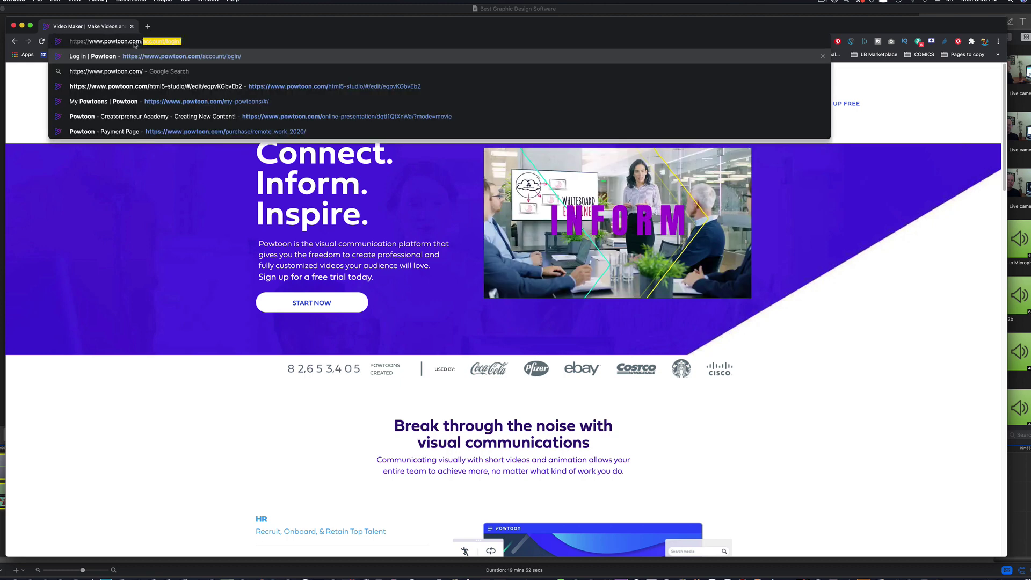
{"action": "key", "text": "Down"}
{"action": "key", "text": "Return"}
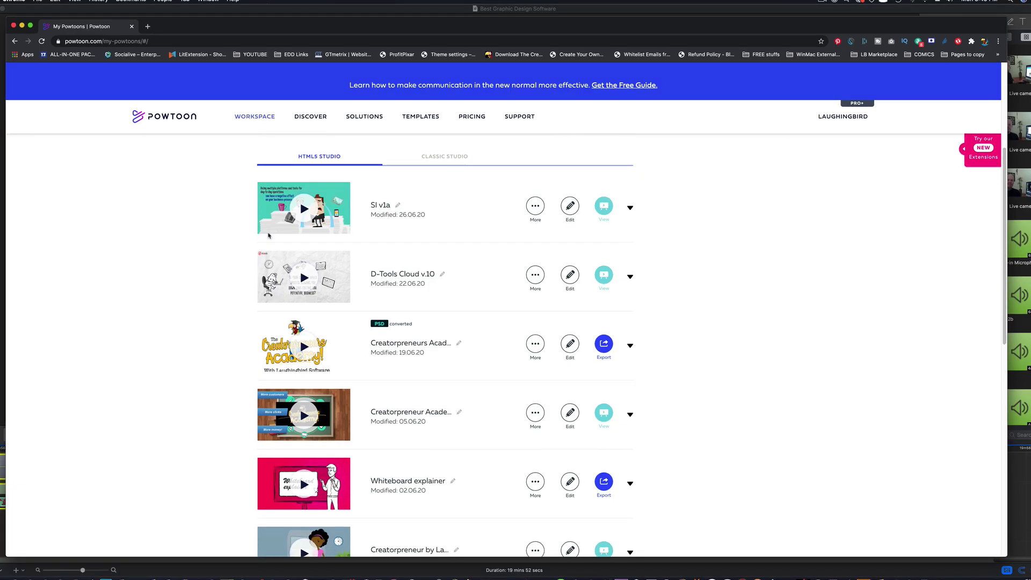
Step: Preview the Creatorpreneur project from 03.03.20 and pause its 1:47 video at 0:13
{"action": "scroll", "coordinate": [268, 235], "scroll_direction": "down", "scroll_amount": 5}
{"action": "scroll", "coordinate": [280, 238], "scroll_direction": "down", "scroll_amount": 4}
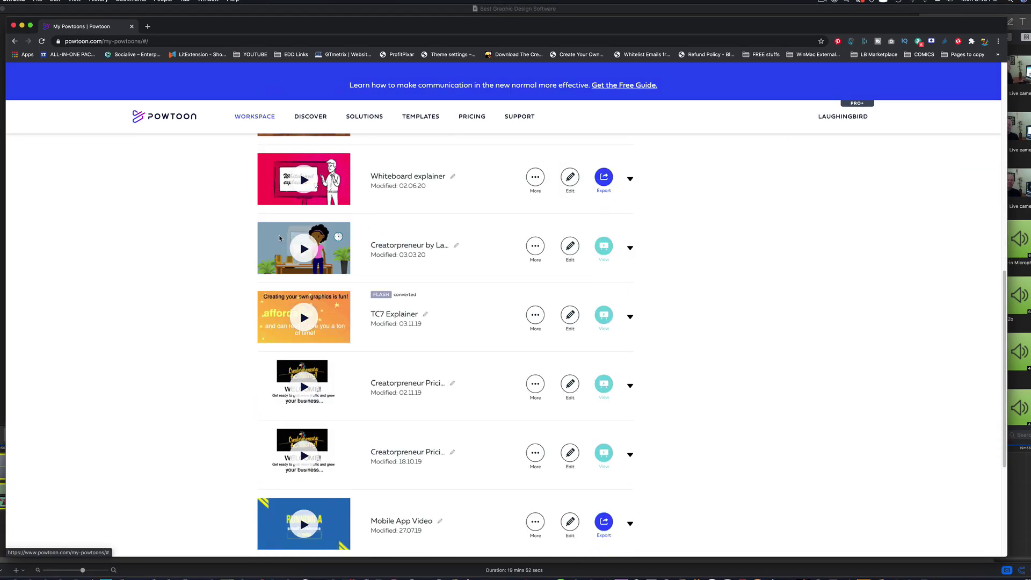
{"action": "scroll", "coordinate": [280, 237], "scroll_direction": "up", "scroll_amount": 6}
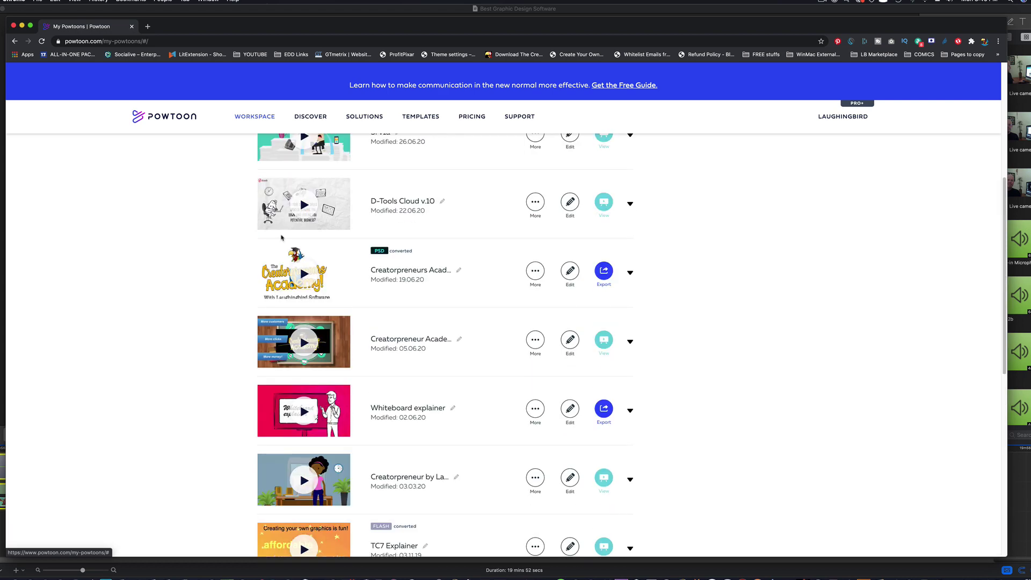
{"action": "scroll", "coordinate": [281, 237], "scroll_direction": "down", "scroll_amount": 1}
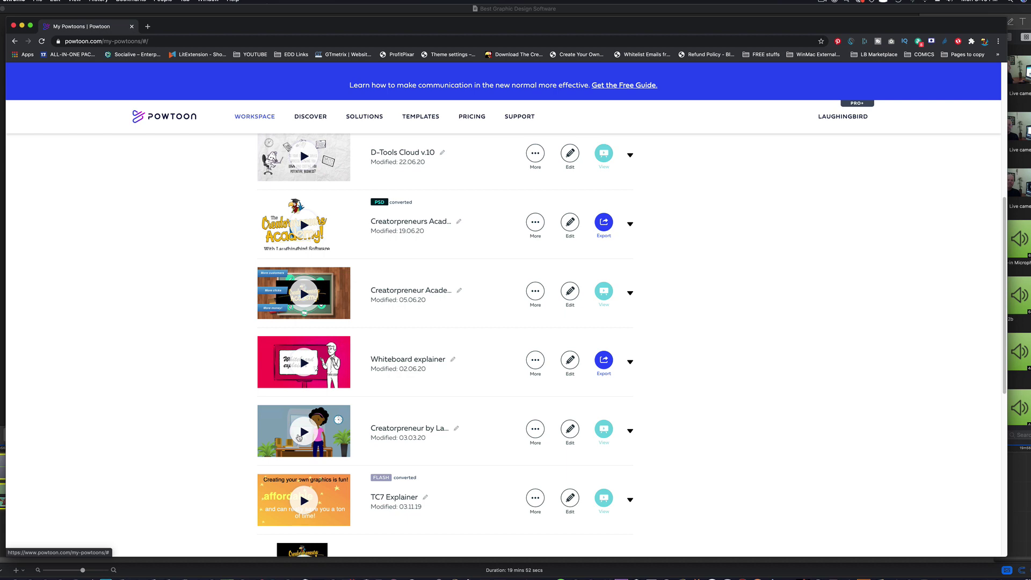
{"action": "left_click", "coordinate": [299, 438]}
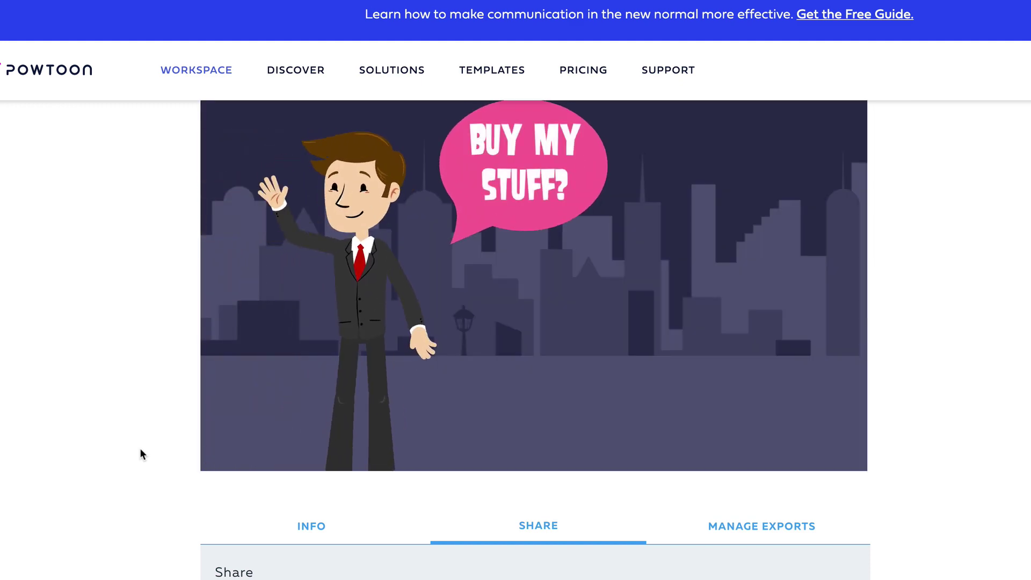
{"action": "mouse_move", "coordinate": [207, 393]}
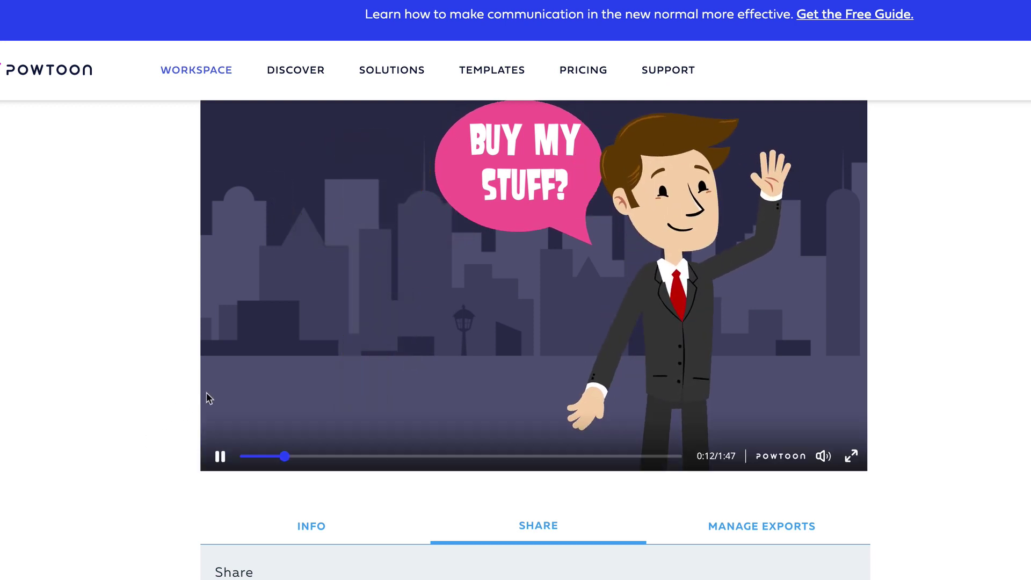
{"action": "left_click", "coordinate": [220, 457]}
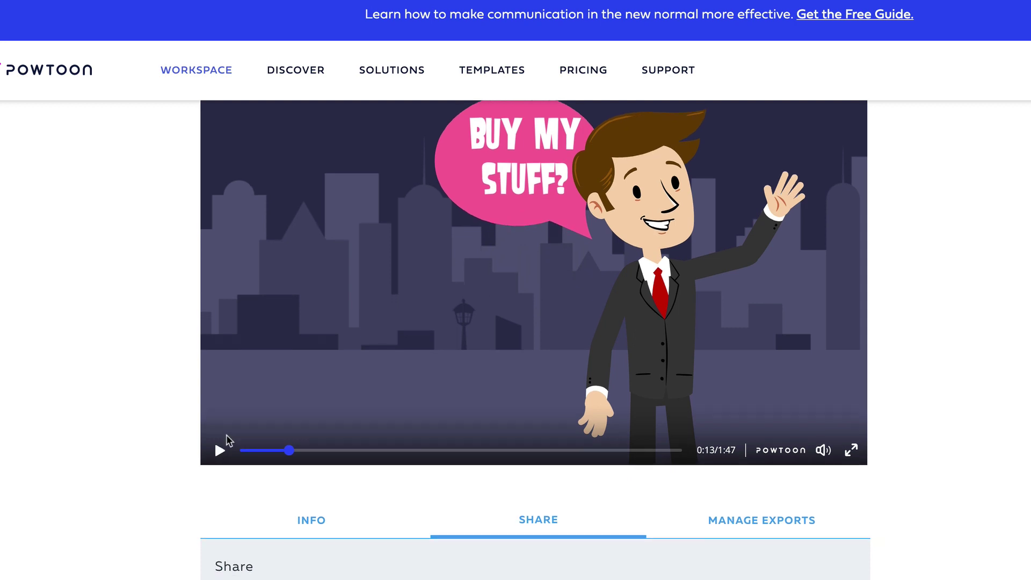
{"action": "scroll", "coordinate": [230, 441], "scroll_direction": "up", "scroll_amount": 2}
{"action": "scroll", "coordinate": [228, 437], "scroll_direction": "up", "scroll_amount": 3}
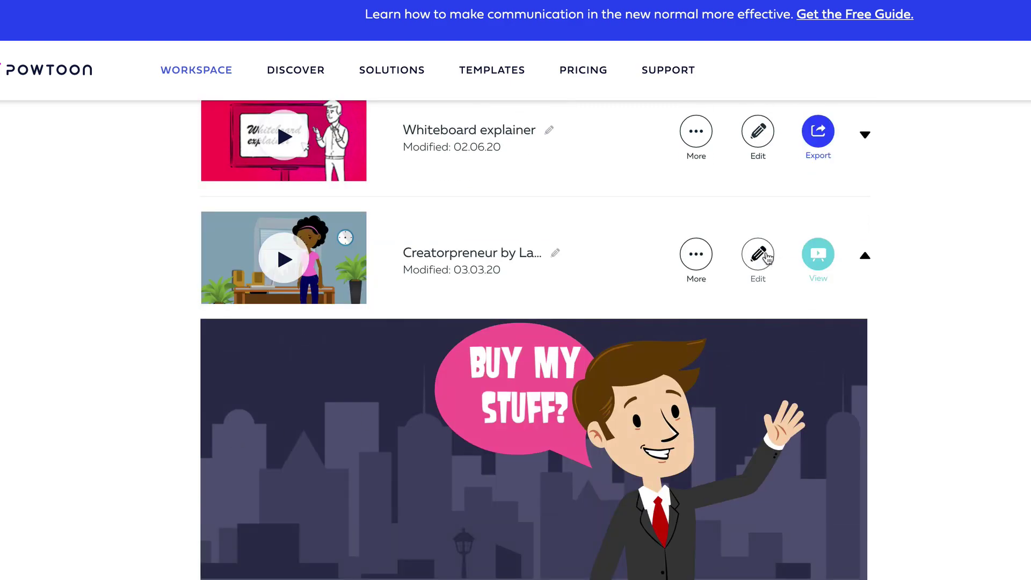
Step: Open the Creatorpreneur project for editing and go through slides 2–3 to slide 4's office scene
{"action": "left_click", "coordinate": [767, 257]}
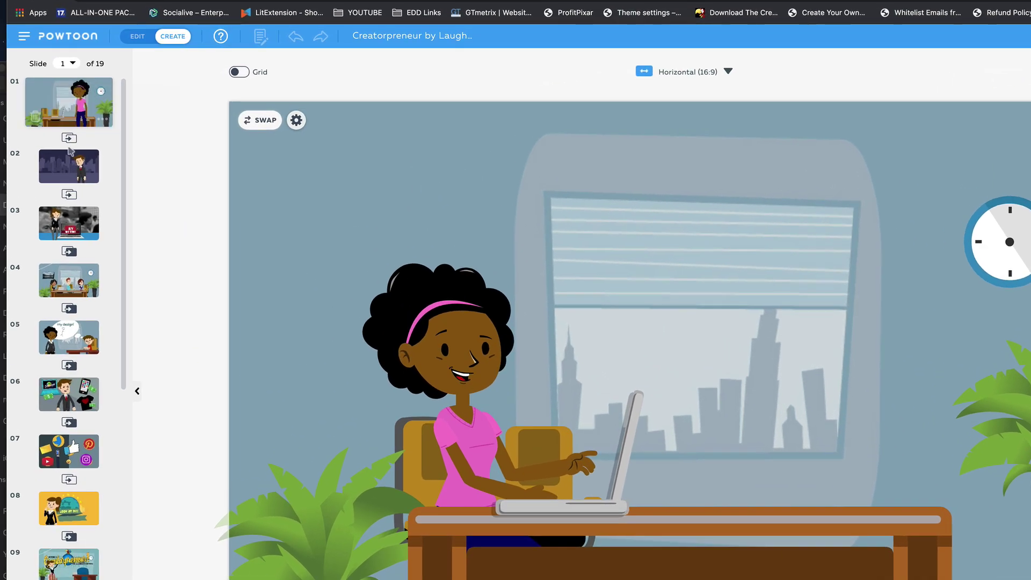
{"action": "left_click", "coordinate": [71, 166]}
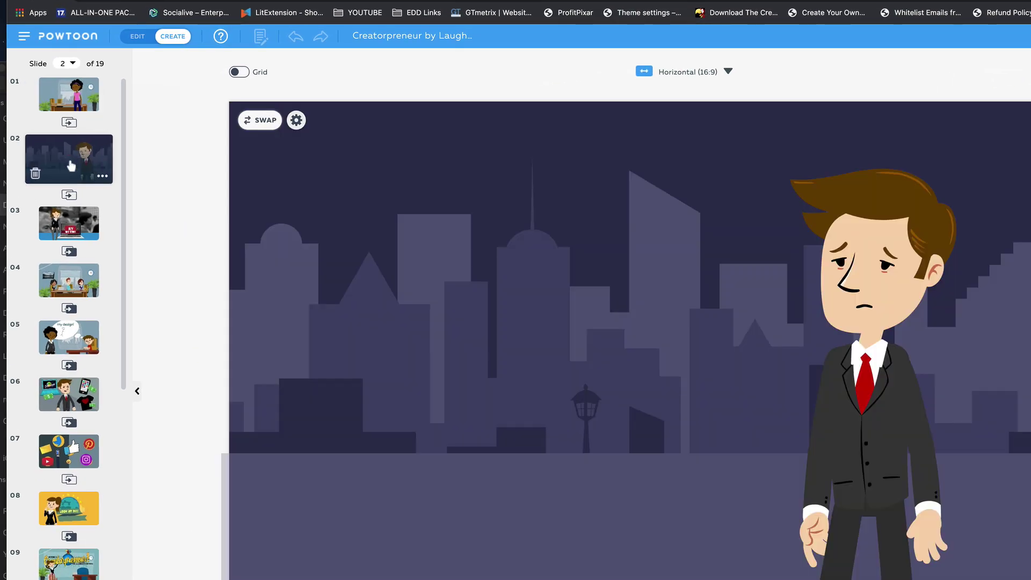
{"action": "left_click", "coordinate": [53, 232]}
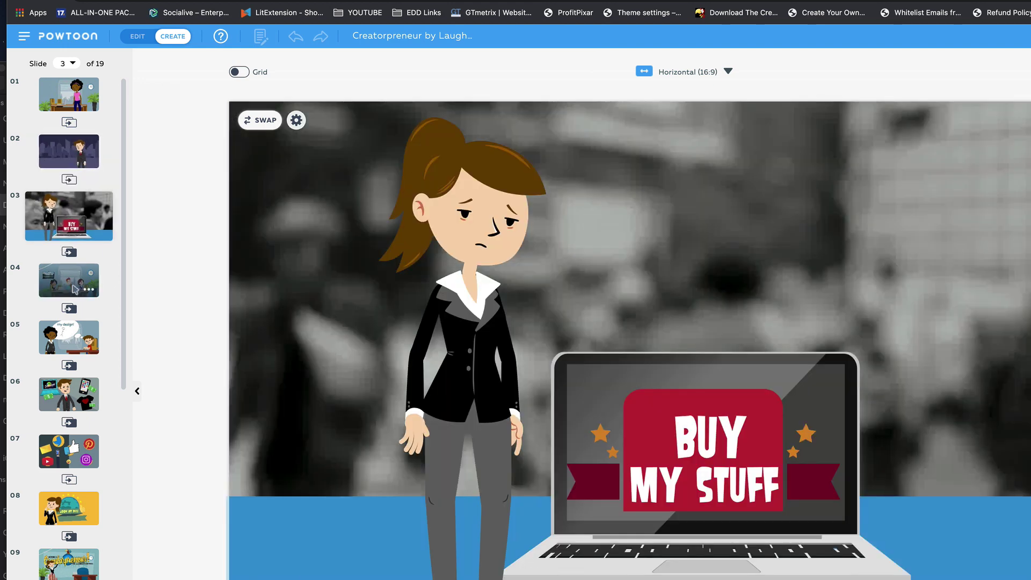
{"action": "left_click", "coordinate": [75, 290]}
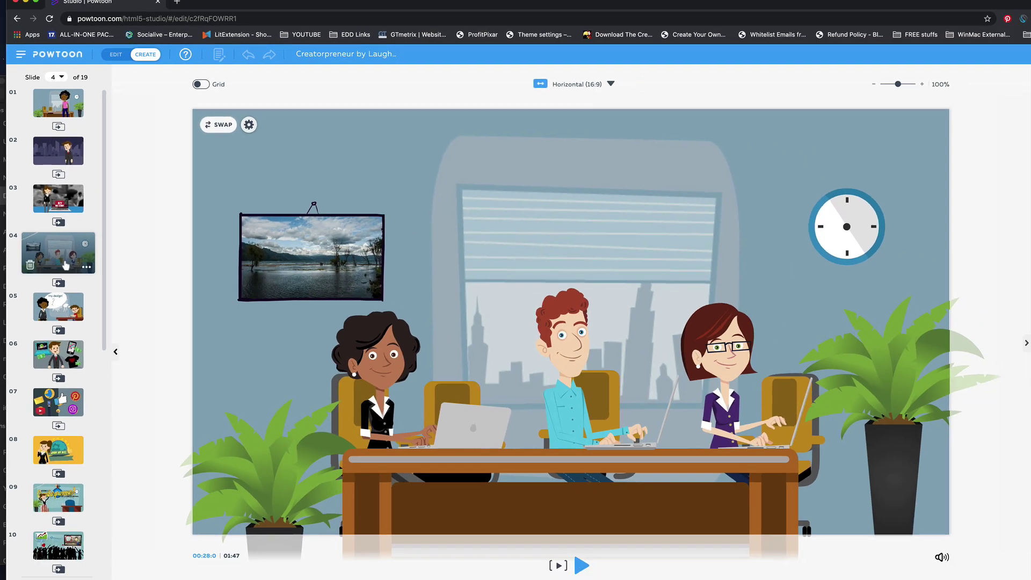
Step: Enlarge the red-haired man at the desk, swap him for the red-haired boy, then open My Powtoons
{"action": "left_click", "coordinate": [551, 329]}
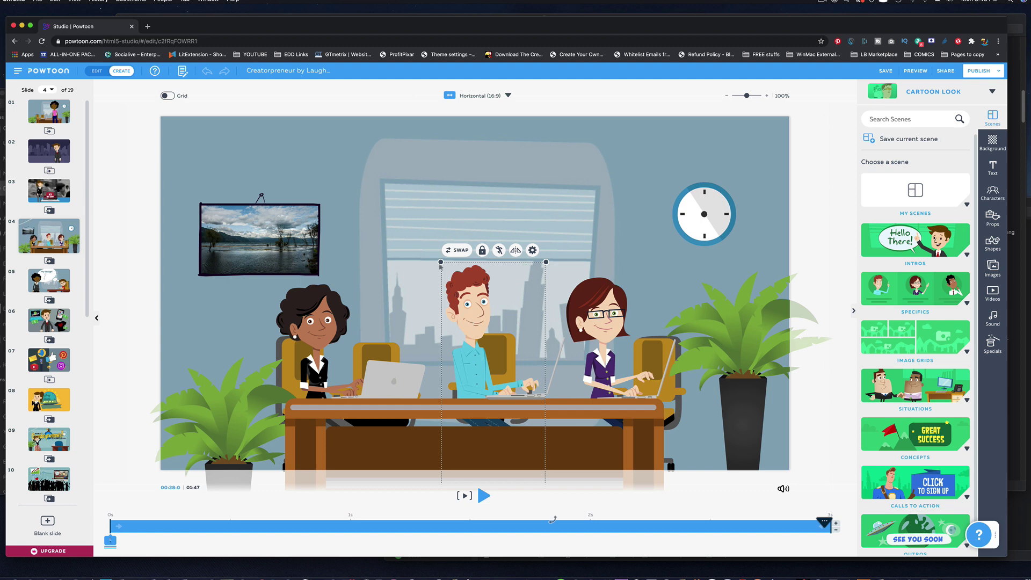
{"action": "left_click_drag", "start_coordinate": [441, 265], "coordinate": [375, 220]}
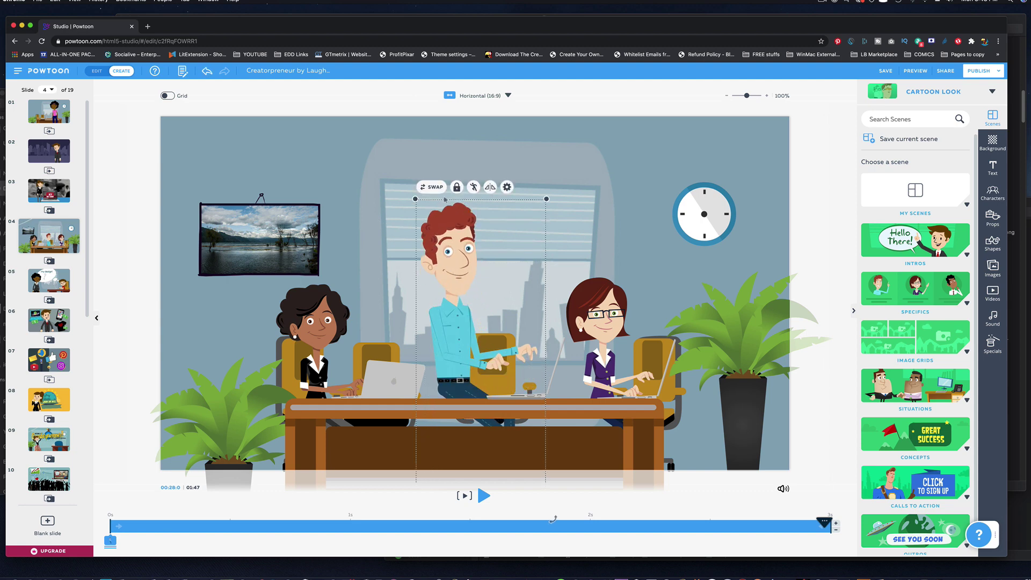
{"action": "left_click", "coordinate": [436, 186]}
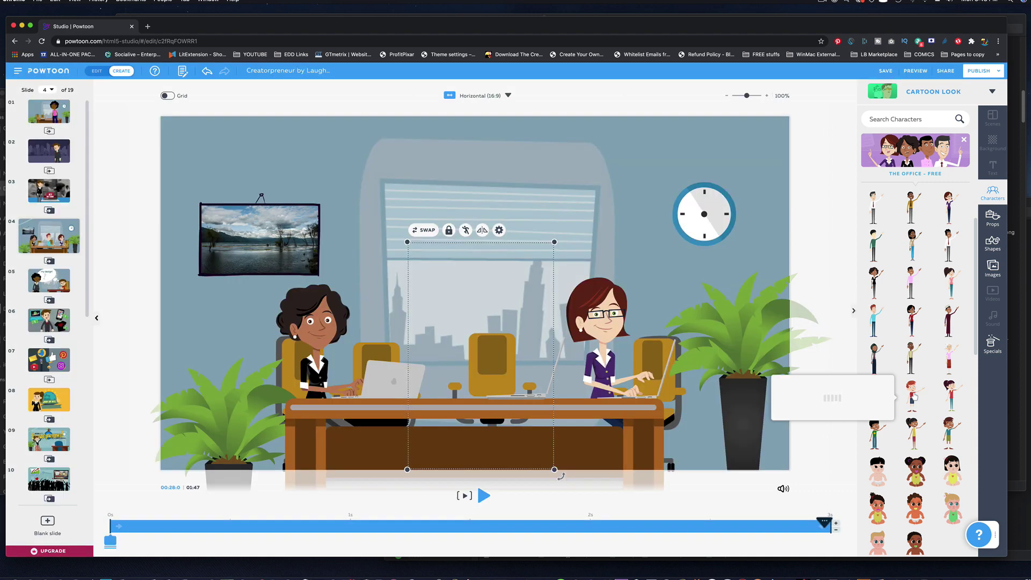
{"action": "left_click", "coordinate": [912, 395]}
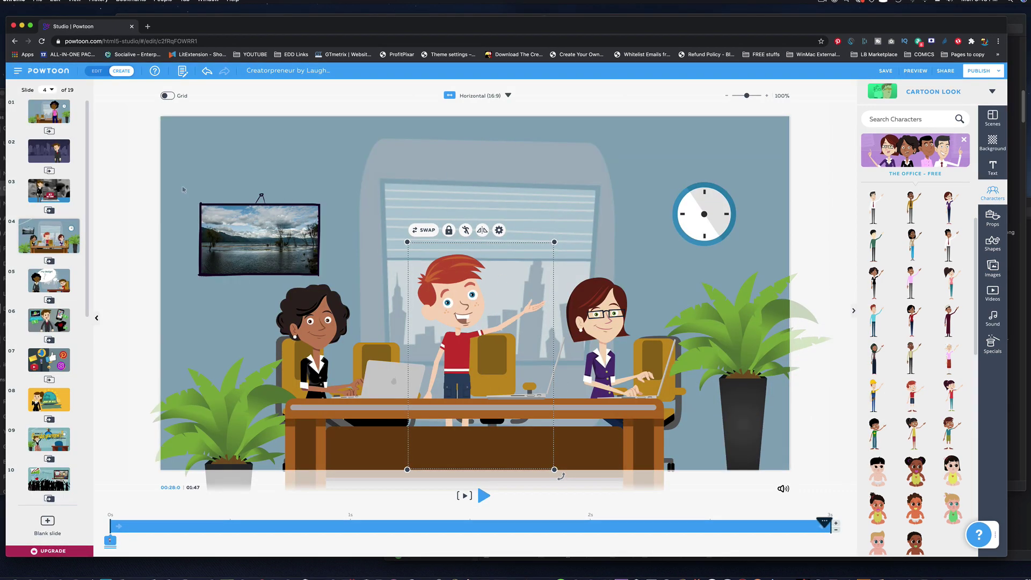
{"action": "left_click", "coordinate": [47, 72]}
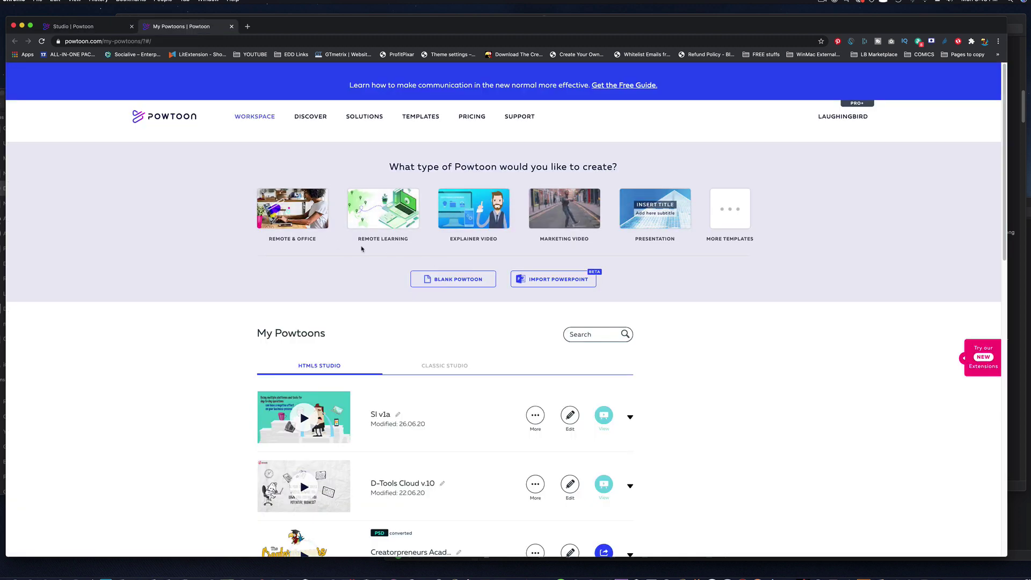
Step: Create a new blank Powtoon, Untitled-5, using the Whiteboard look
{"action": "left_click", "coordinate": [458, 280]}
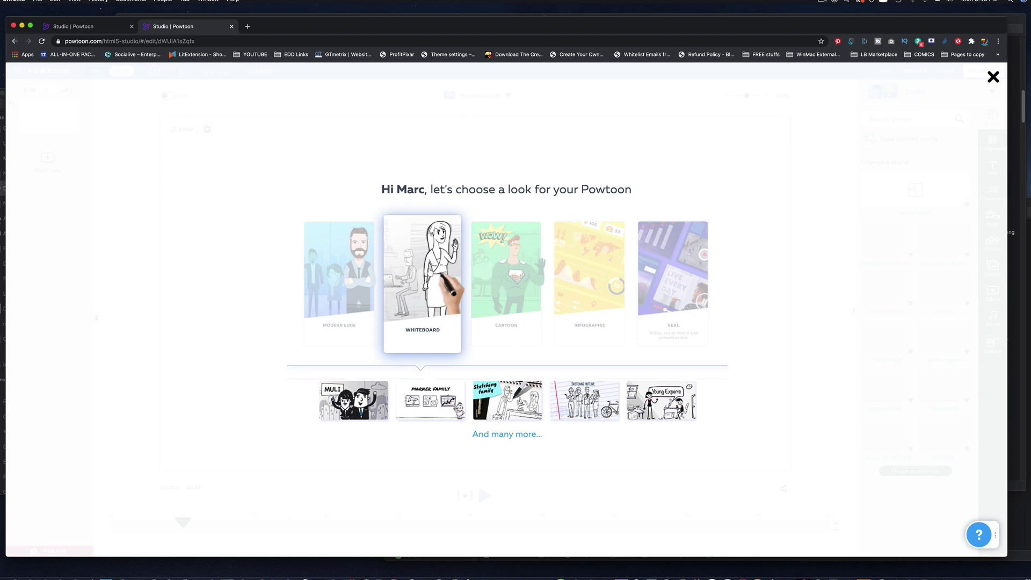
{"action": "left_click", "coordinate": [430, 271]}
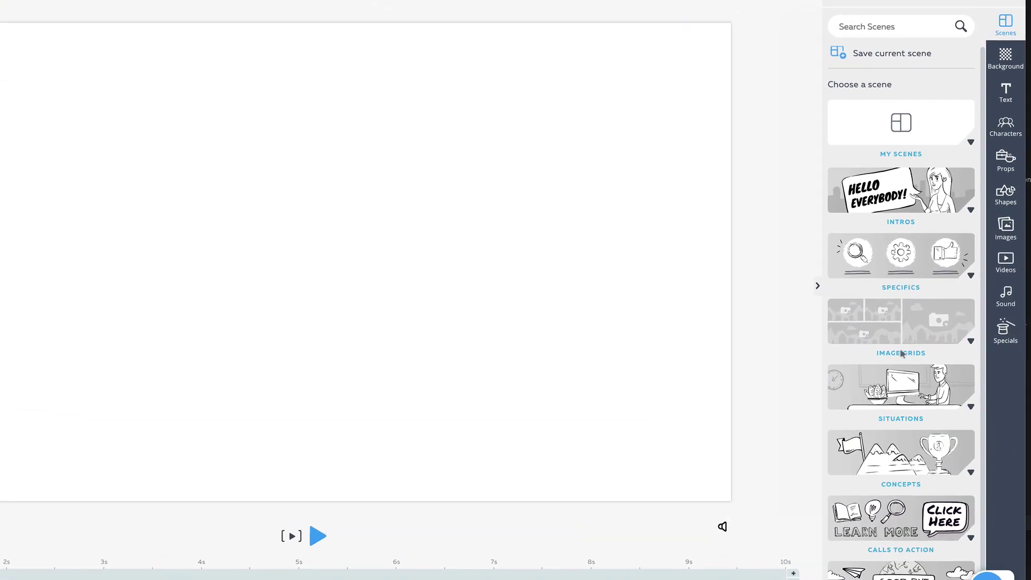
{"action": "scroll", "coordinate": [904, 384], "scroll_direction": "down", "scroll_amount": 1}
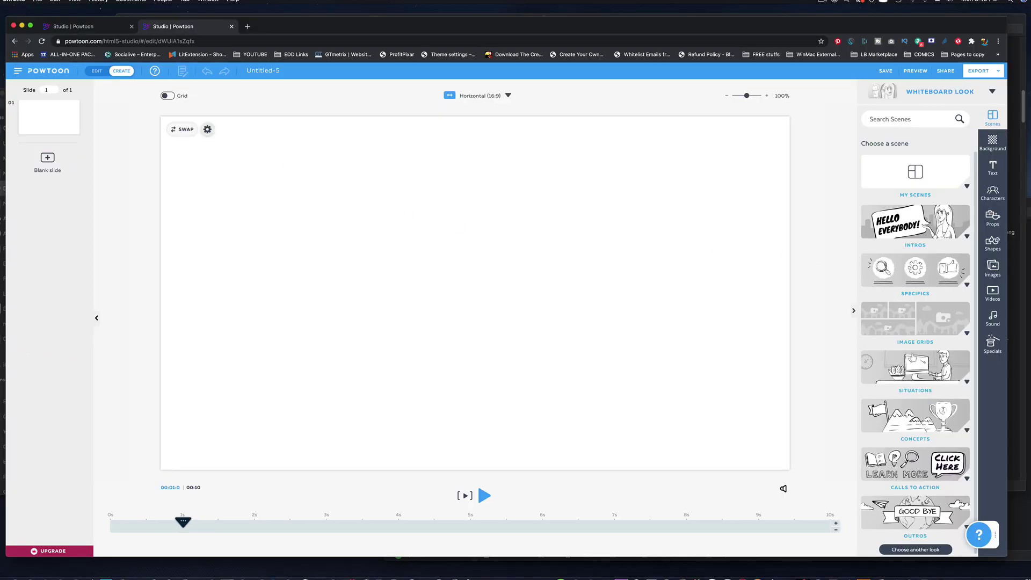
Step: Place the Situations scene of a thinking man with an ENTER YOUR TEXT thought bubble on the slide
{"action": "left_click", "coordinate": [915, 368]}
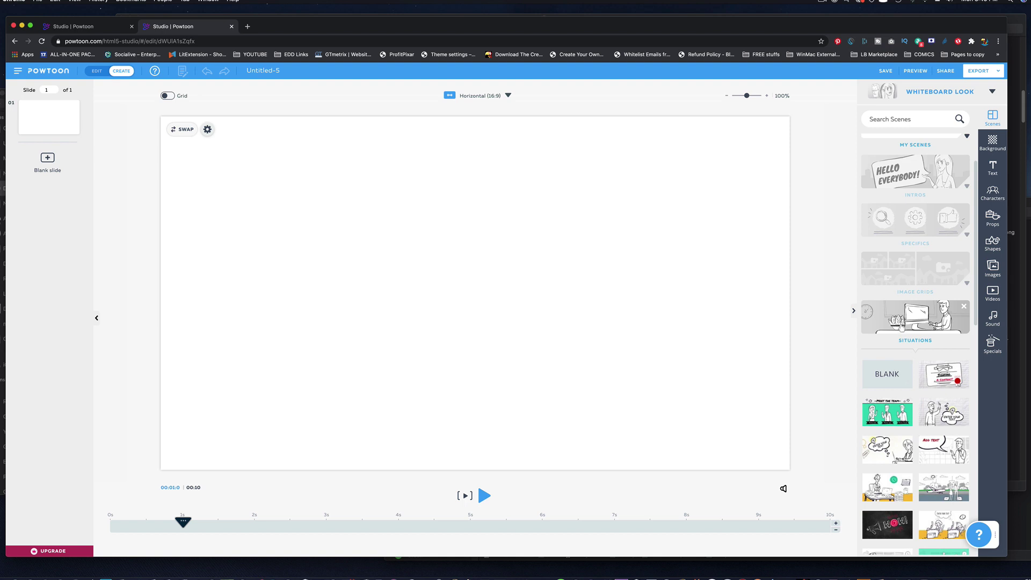
{"action": "scroll", "coordinate": [916, 344], "scroll_direction": "down", "scroll_amount": 3}
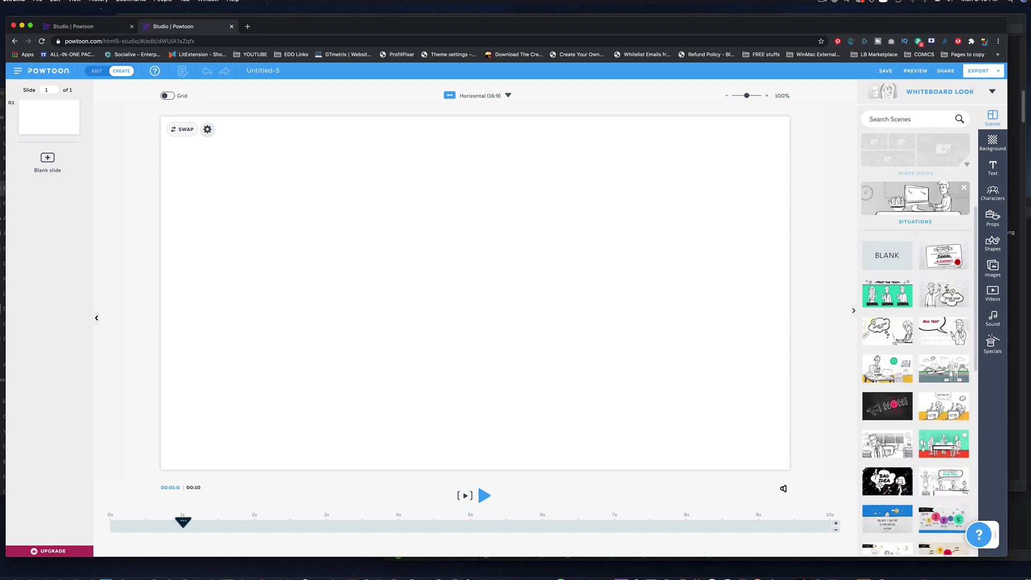
{"action": "left_click_drag", "start_coordinate": [924, 293], "coordinate": [438, 252]}
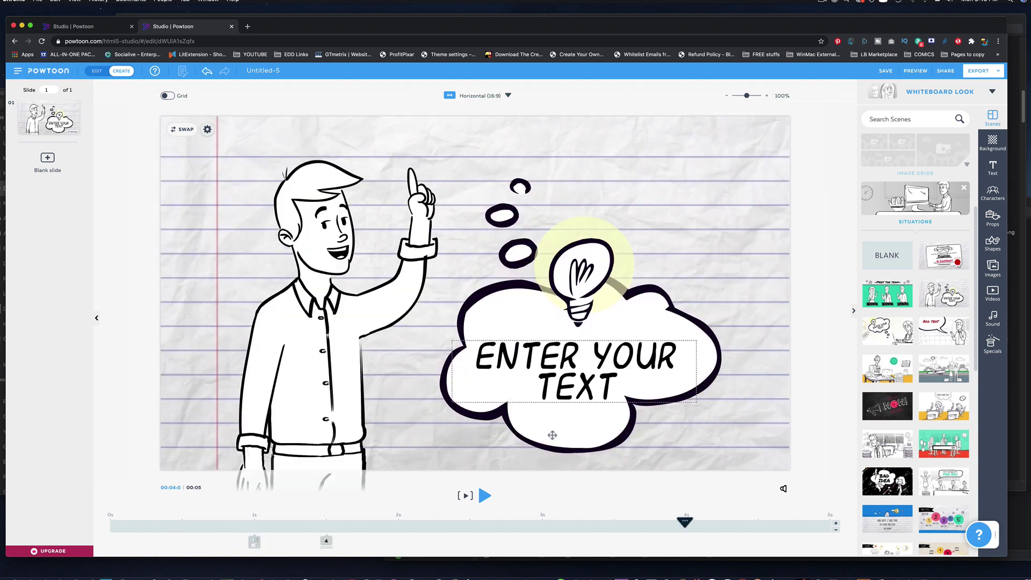
Step: Preview the slide's animation from about 3 seconds, stopping at 4 seconds
{"action": "left_click_drag", "start_coordinate": [683, 524], "coordinate": [563, 524]}
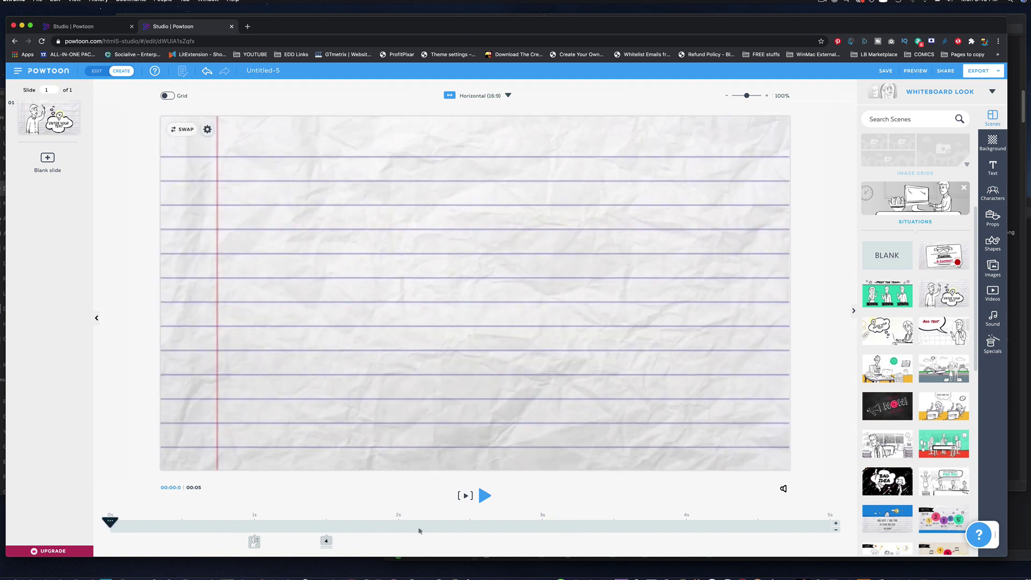
{"action": "left_click", "coordinate": [485, 496]}
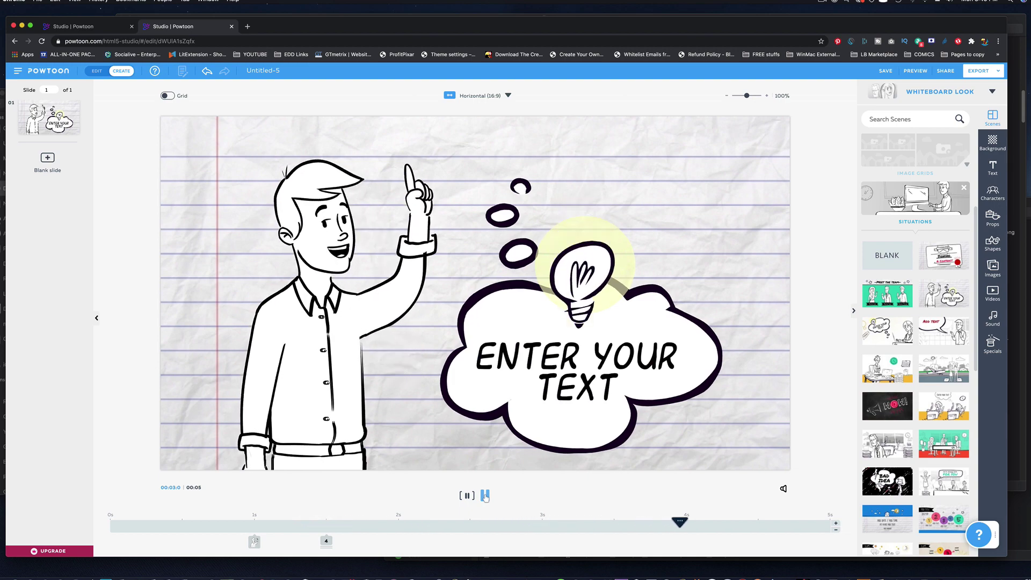
{"action": "left_click", "coordinate": [349, 356]}
{"action": "mouse_move", "coordinate": [254, 526]}
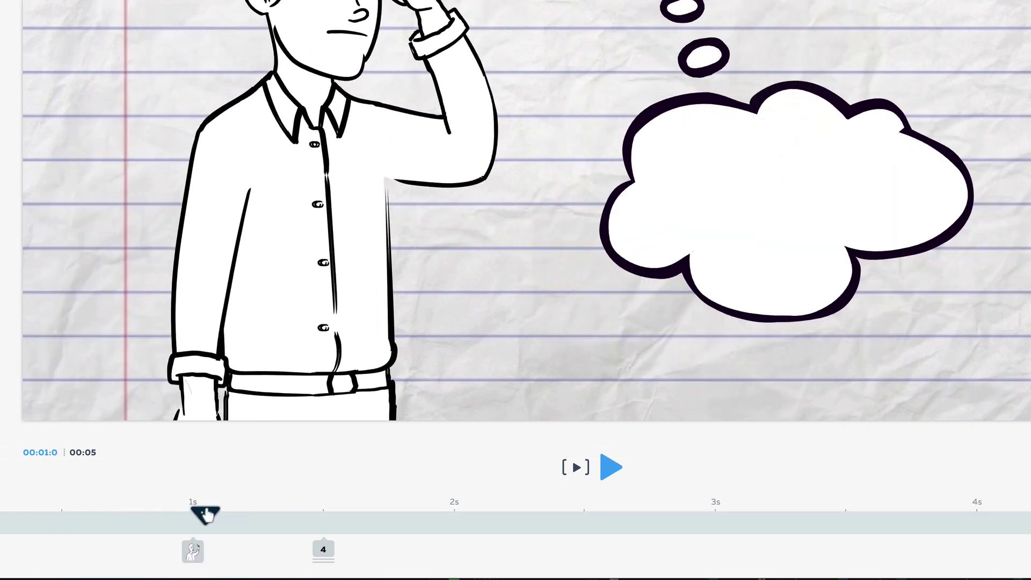
{"action": "left_click", "coordinate": [193, 556]}
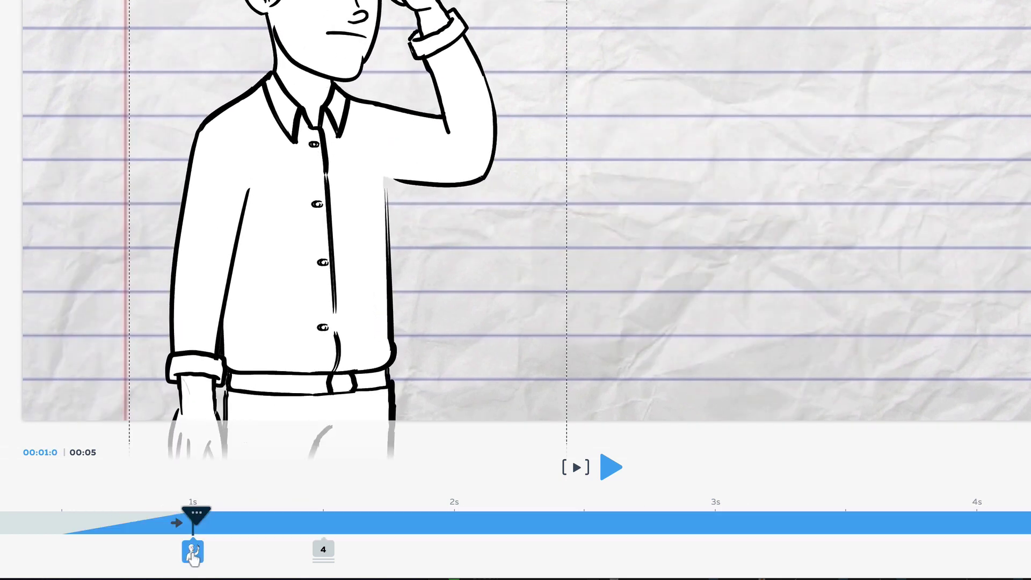
{"action": "left_click", "coordinate": [176, 522]}
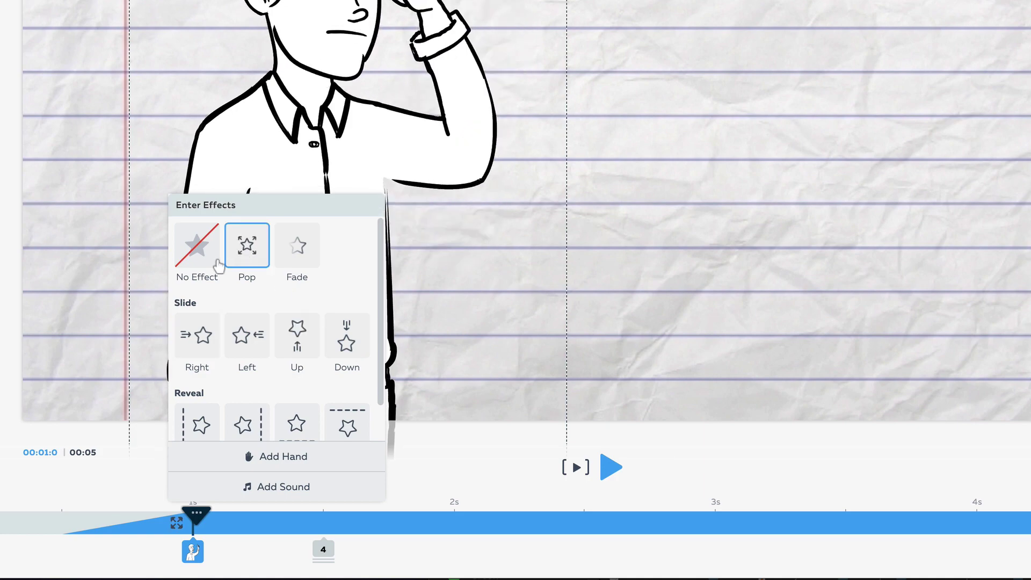
{"action": "left_click", "coordinate": [79, 473]}
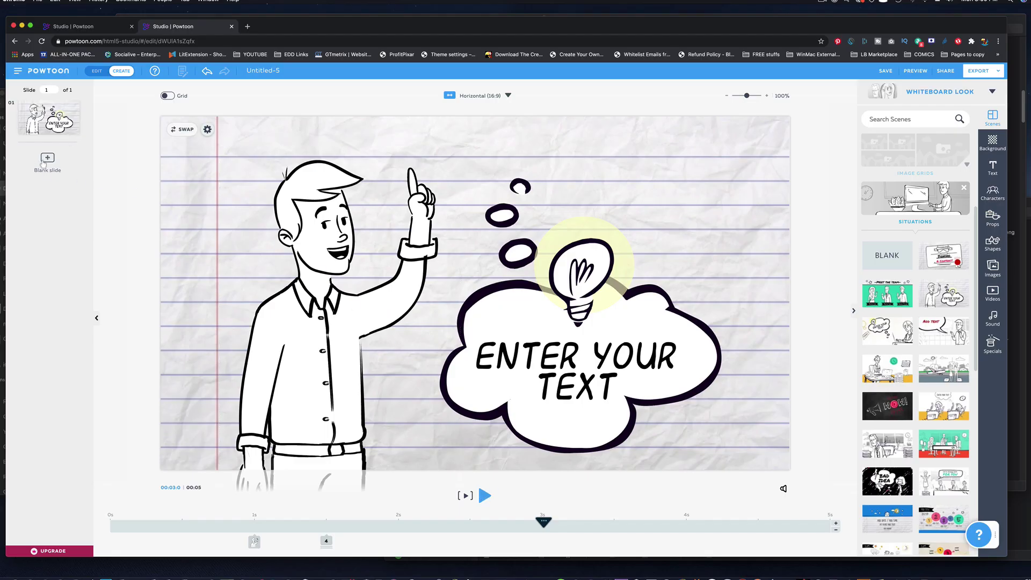
Step: Add a blank slide 2 with the two desk workers scene and bubble text 'THIS IS HARD'
{"action": "left_click", "coordinate": [47, 158]}
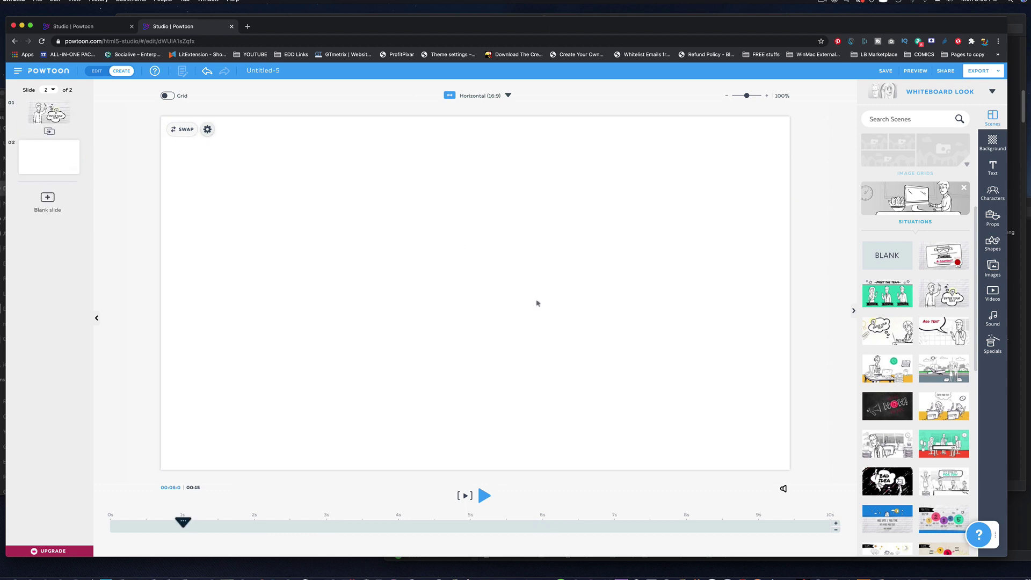
{"action": "scroll", "coordinate": [914, 418], "scroll_direction": "down", "scroll_amount": 3}
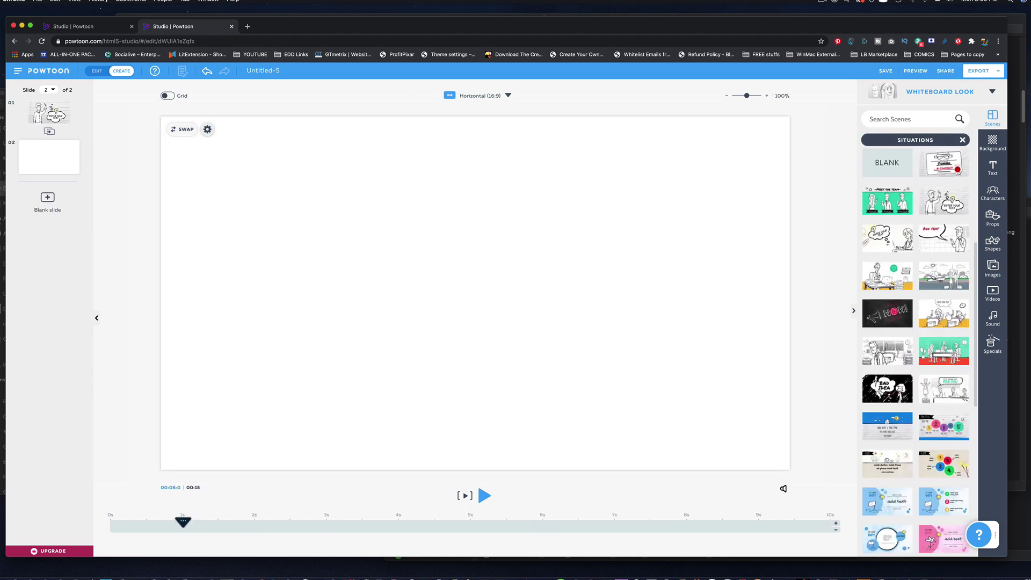
{"action": "left_click_drag", "start_coordinate": [907, 322], "coordinate": [386, 271]}
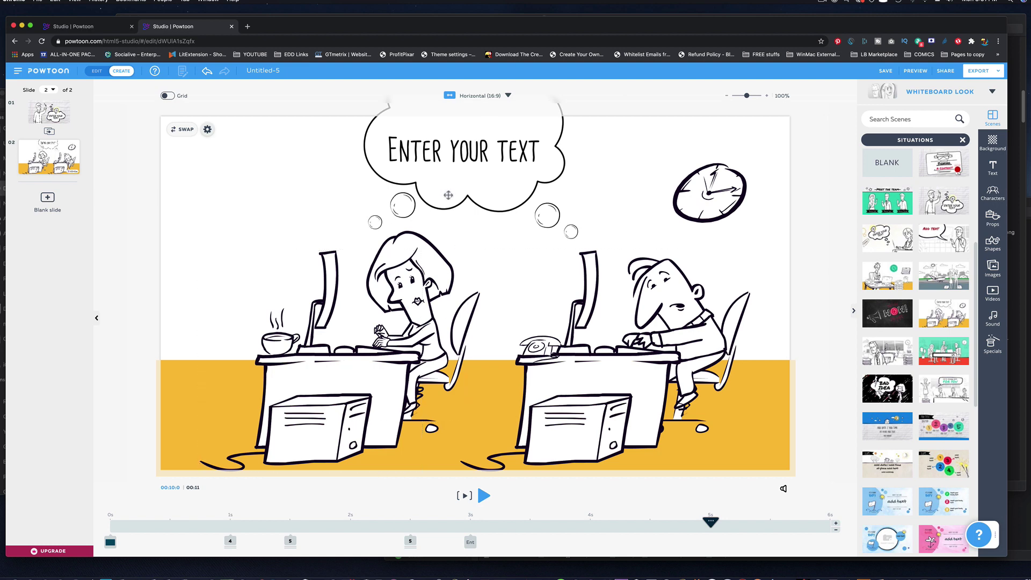
{"action": "left_click", "coordinate": [452, 158]}
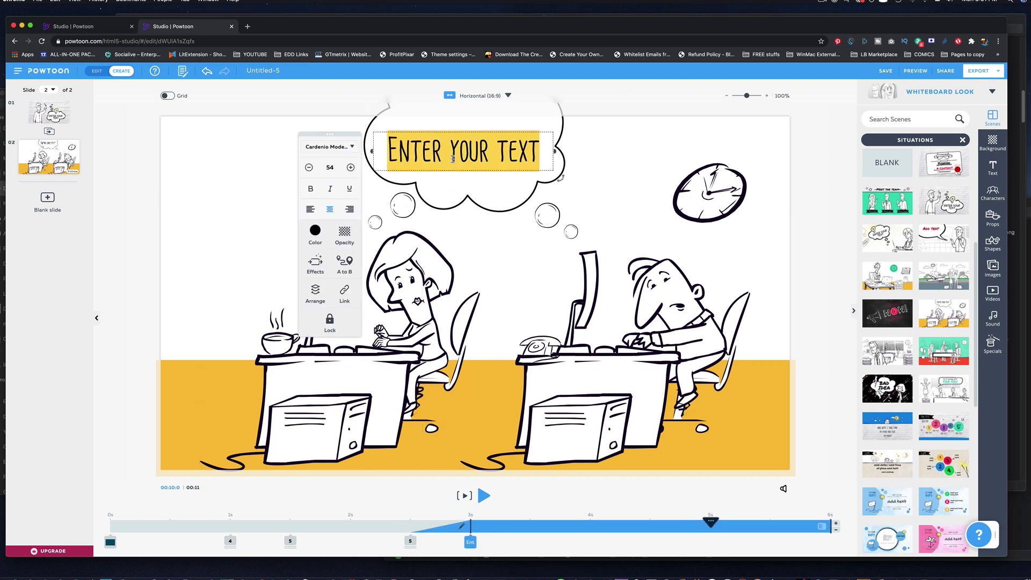
{"action": "type", "text": "THIS IS HARD"}
Step: Swap the right-hand desk man to the Scared pose, then browse more ready-made templates
{"action": "left_click", "coordinate": [520, 231]}
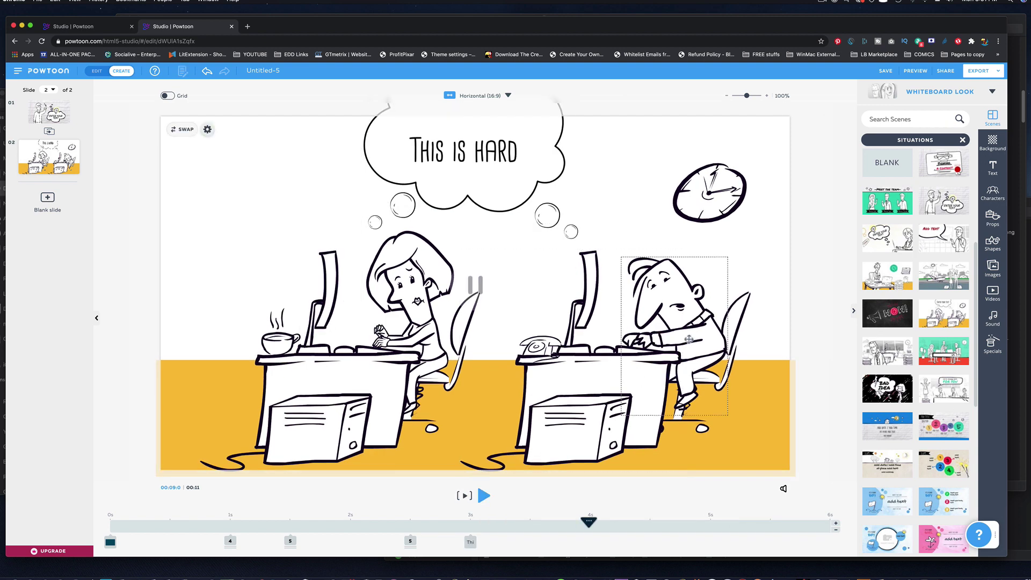
{"action": "left_click", "coordinate": [642, 267]}
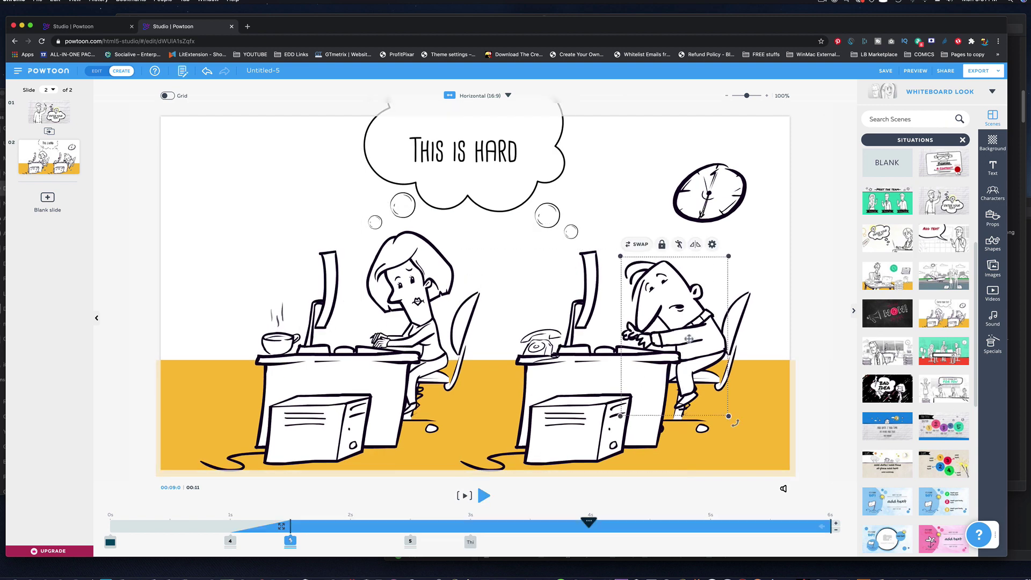
{"action": "left_click", "coordinate": [637, 244]}
{"action": "left_click", "coordinate": [877, 274]}
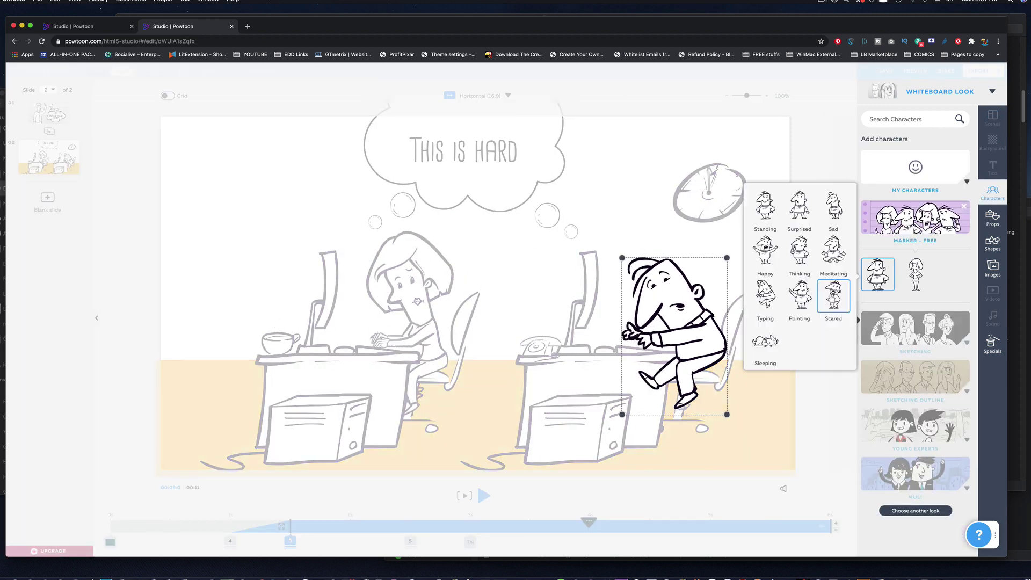
{"action": "left_click", "coordinate": [834, 295]}
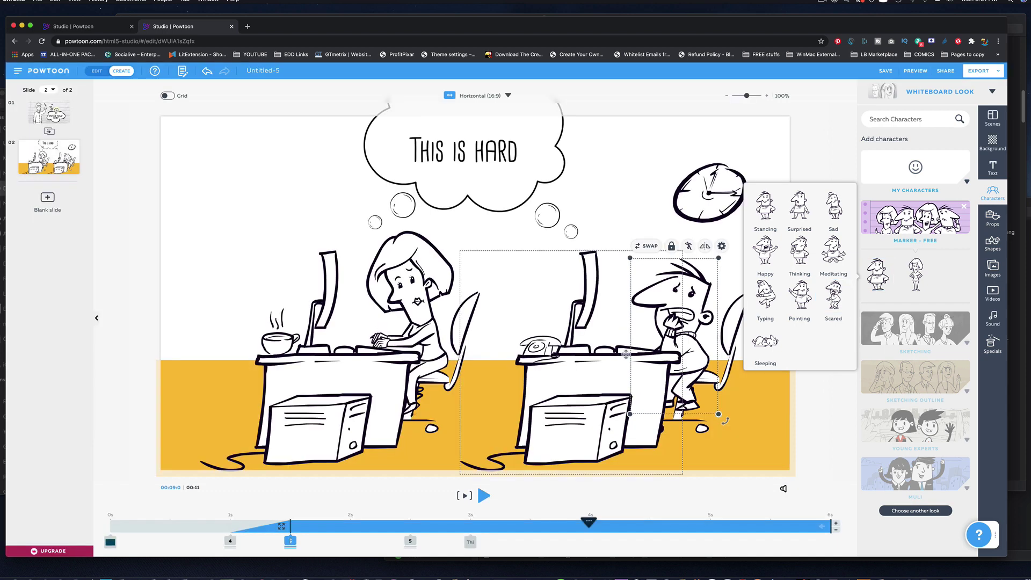
{"action": "left_click", "coordinate": [545, 497]}
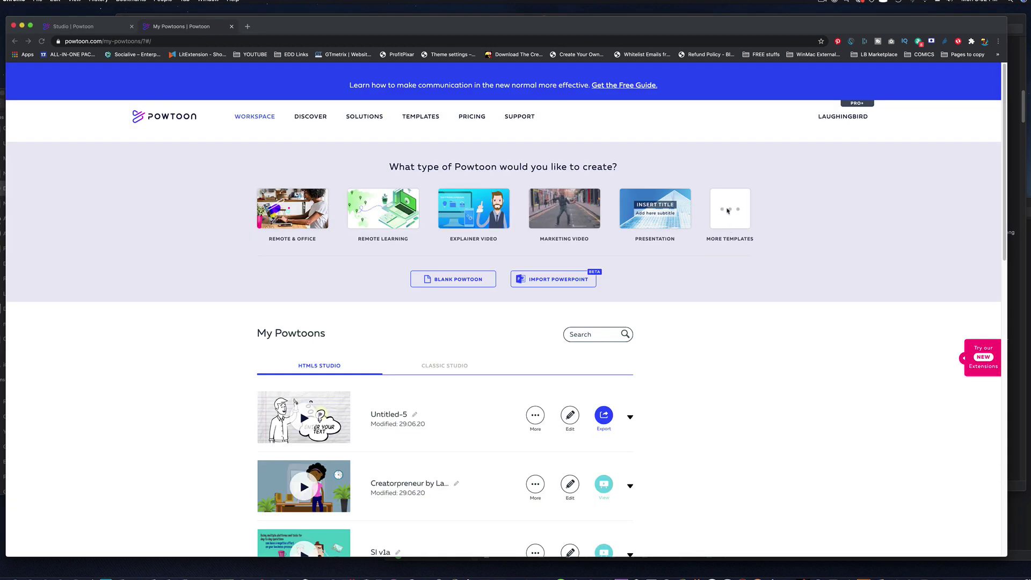
{"action": "left_click", "coordinate": [730, 209]}
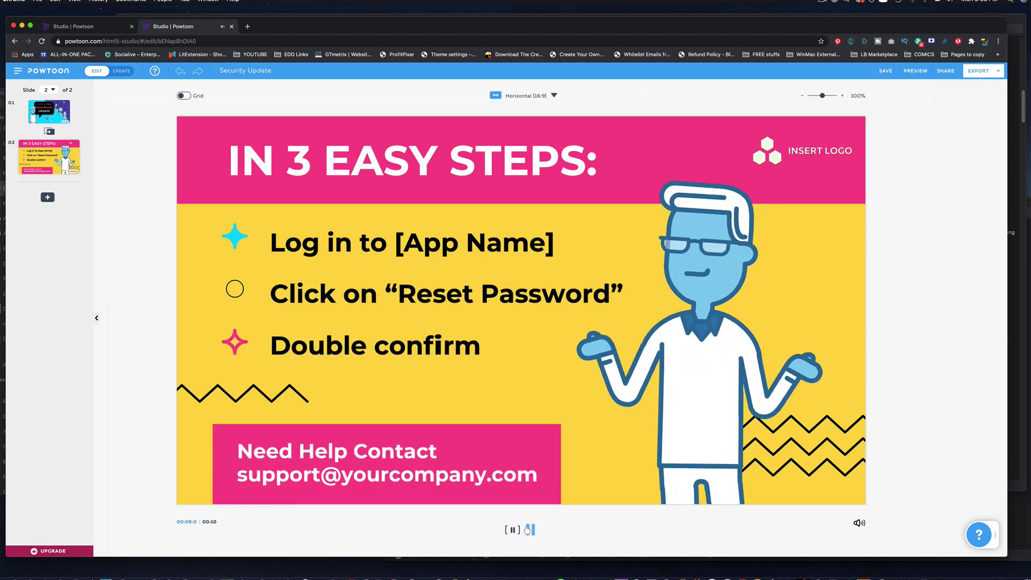
Step: Stop the Security Update template's playback and return to its title slide
{"action": "left_click", "coordinate": [528, 530]}
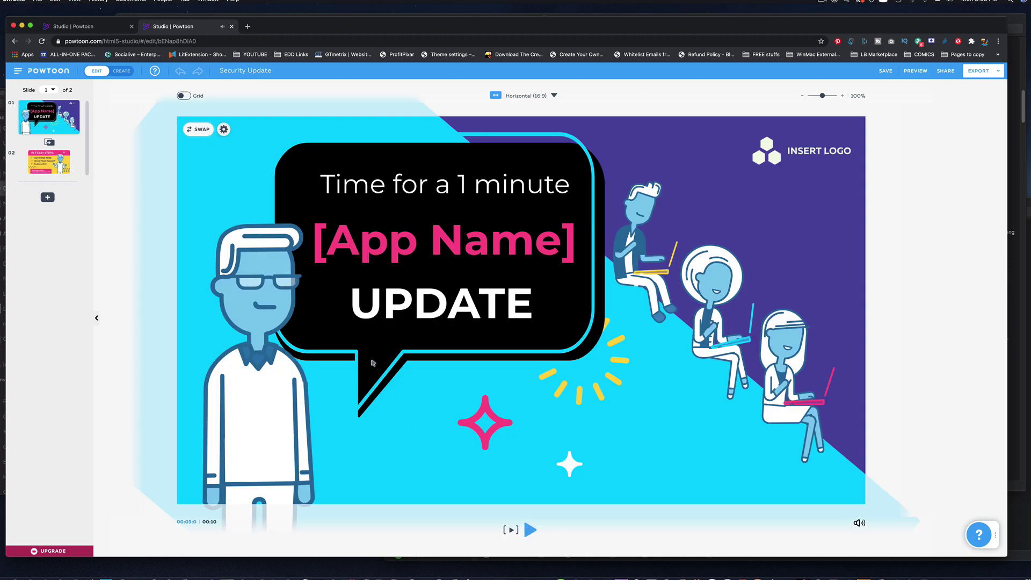